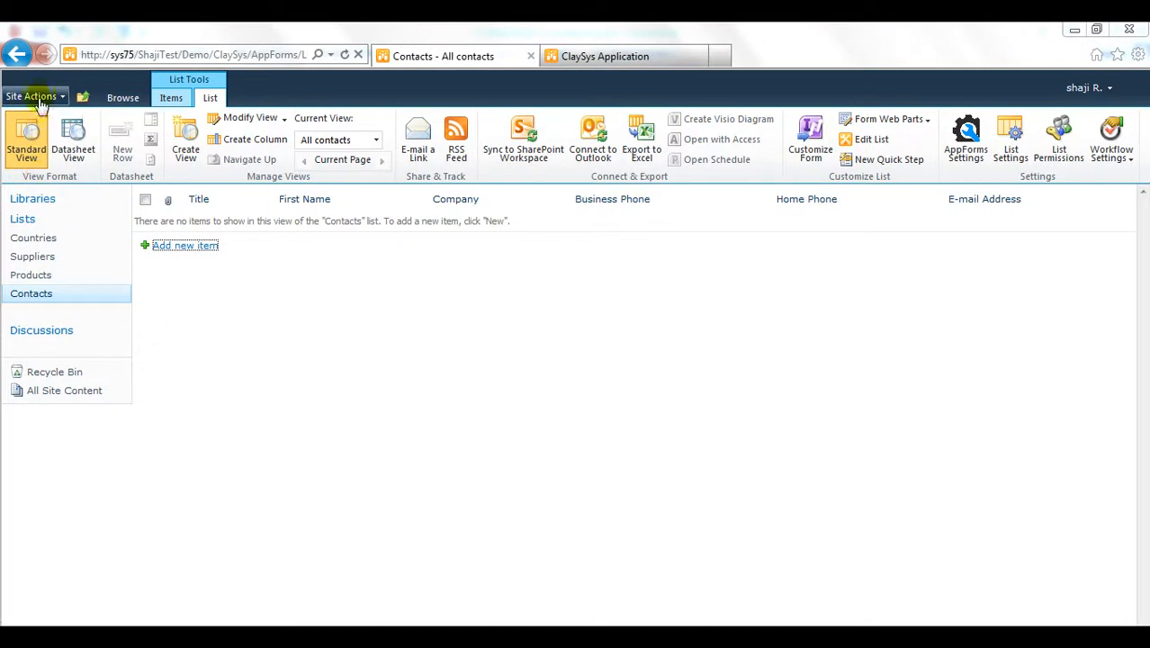
Step: Open the Site Actions dropdown on the empty Contacts list page
{"action": "left_click", "coordinate": [29, 95]}
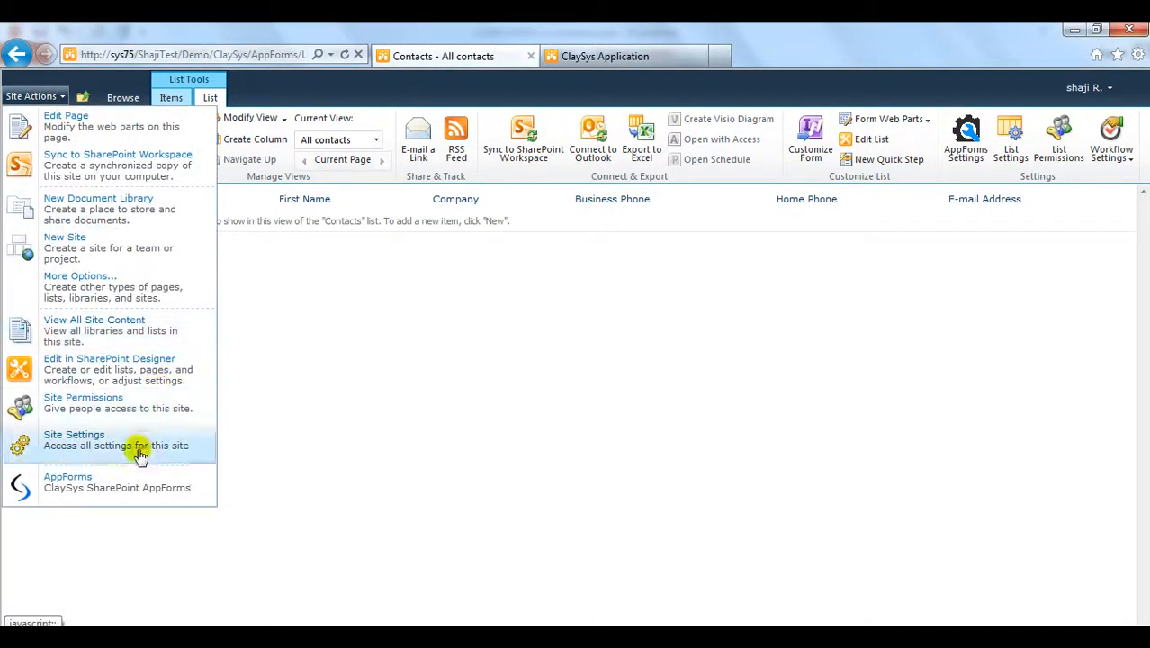
Step: Open AppForms and create a new folder named Contacts
{"action": "left_click", "coordinate": [113, 486]}
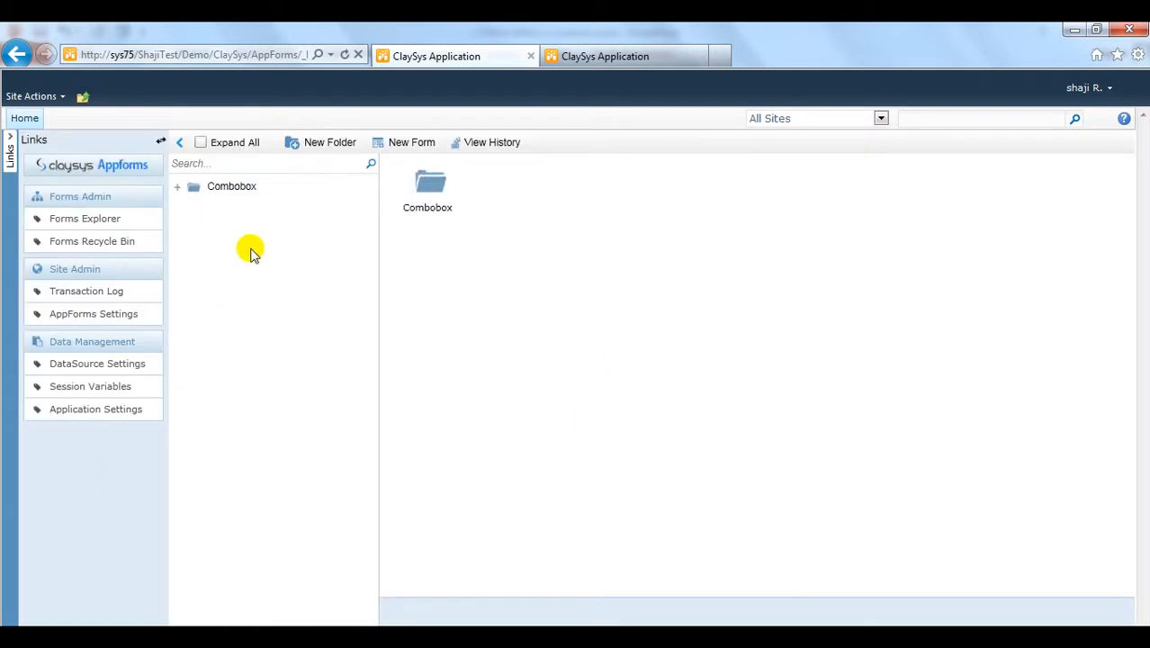
{"action": "left_click", "coordinate": [314, 148]}
{"action": "type", "text": "Contac"}
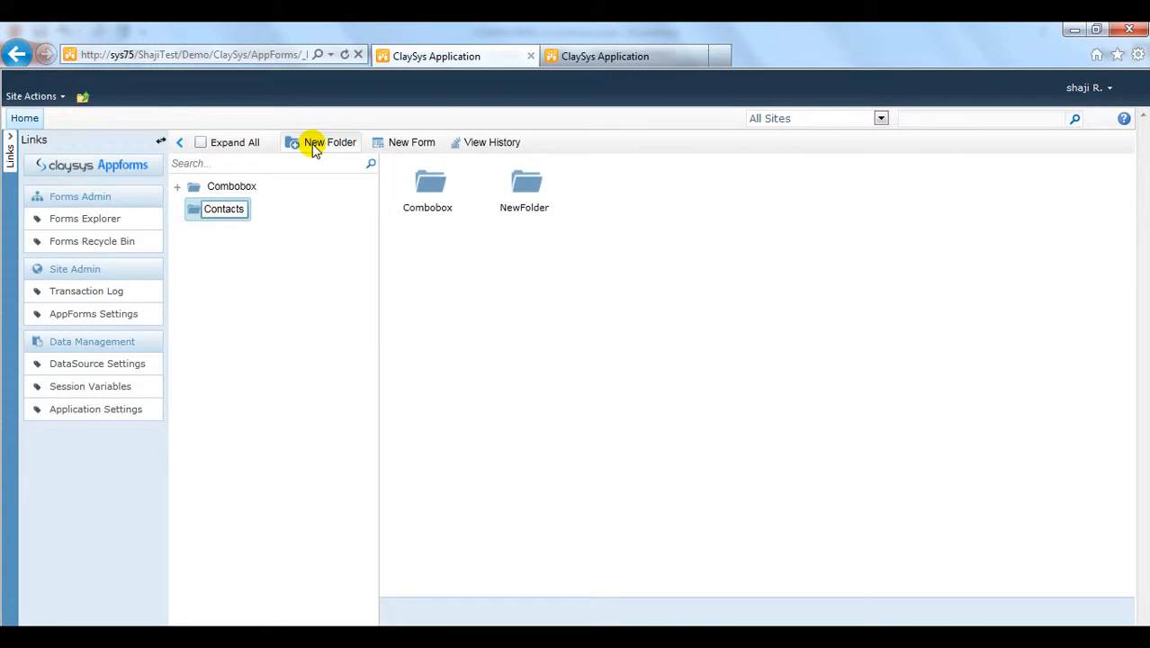
{"action": "type", "text": "ts"}
{"action": "key", "text": "Return"}
Step: Inside the Contacts folder, create a new blank form
{"action": "left_click", "coordinate": [222, 206]}
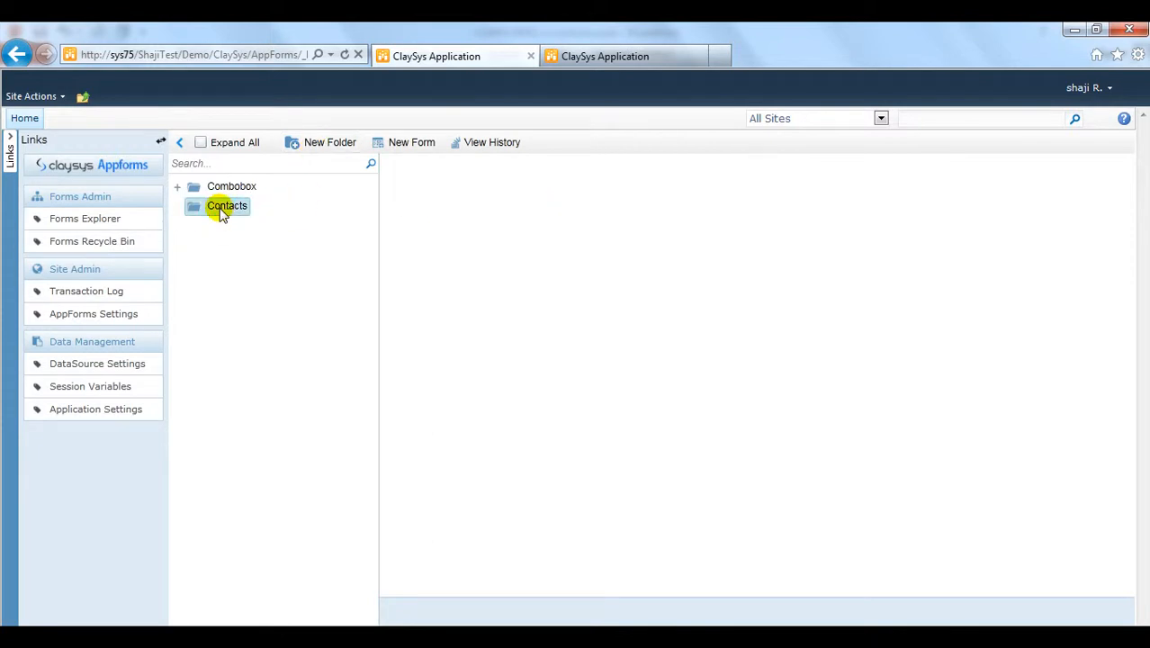
{"action": "right_click", "coordinate": [463, 222]}
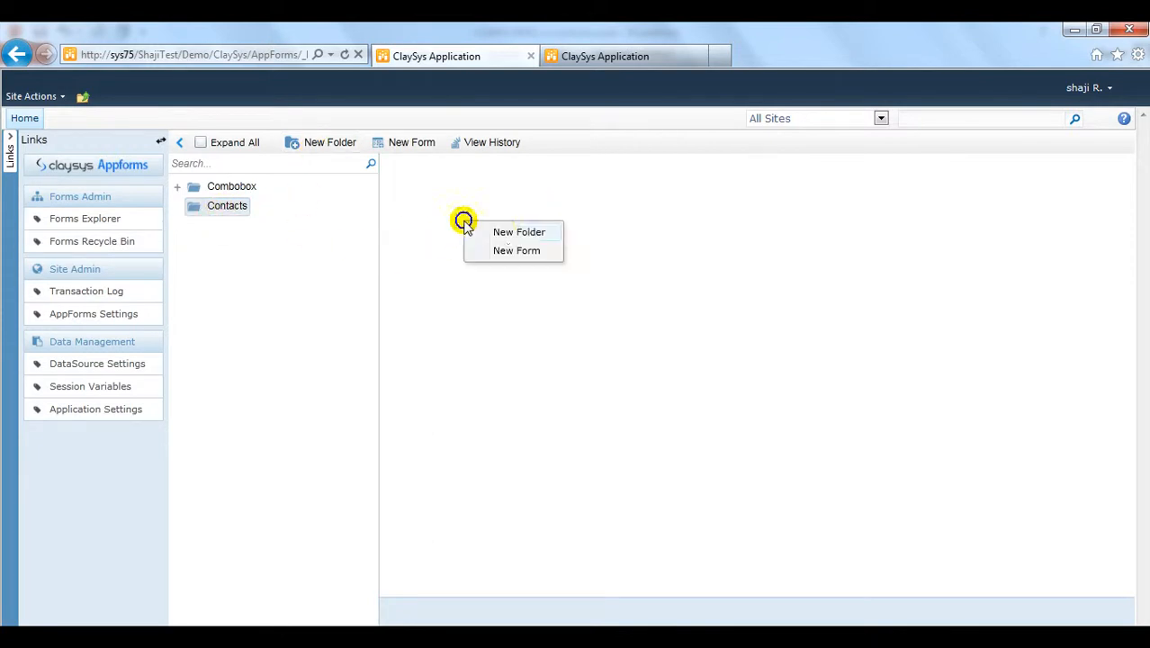
{"action": "left_click", "coordinate": [534, 252]}
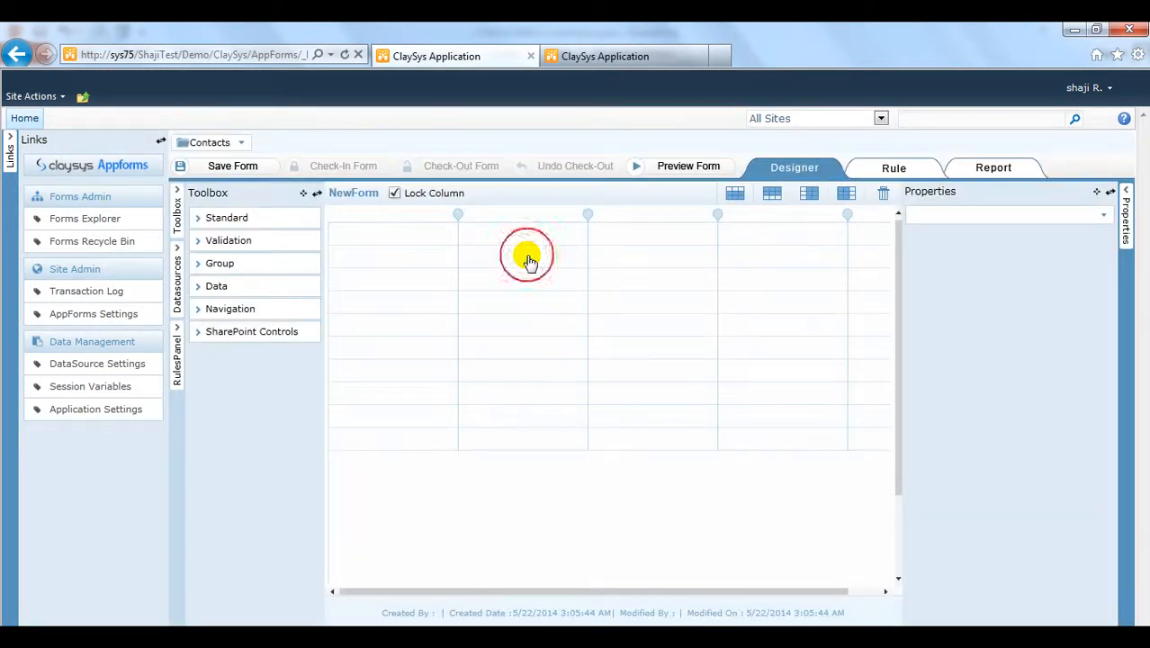
Step: Rename the new form to ContactsForm and save it
{"action": "left_click", "coordinate": [529, 258]}
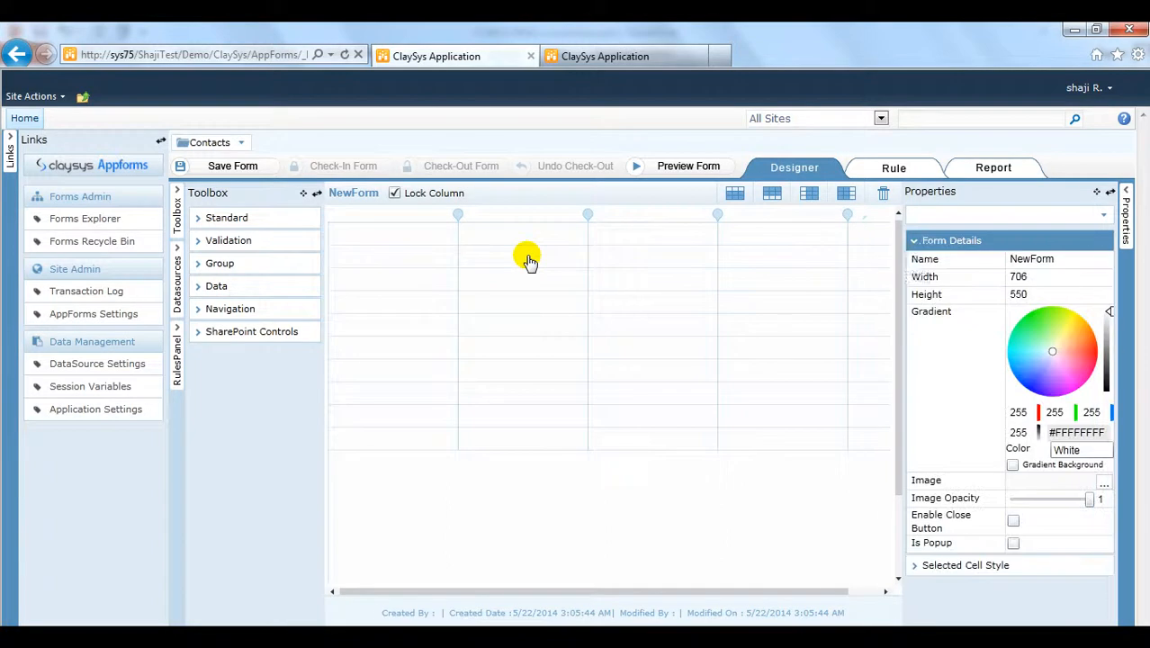
{"action": "left_click", "coordinate": [1062, 259]}
{"action": "type", "text": "Contacts"}
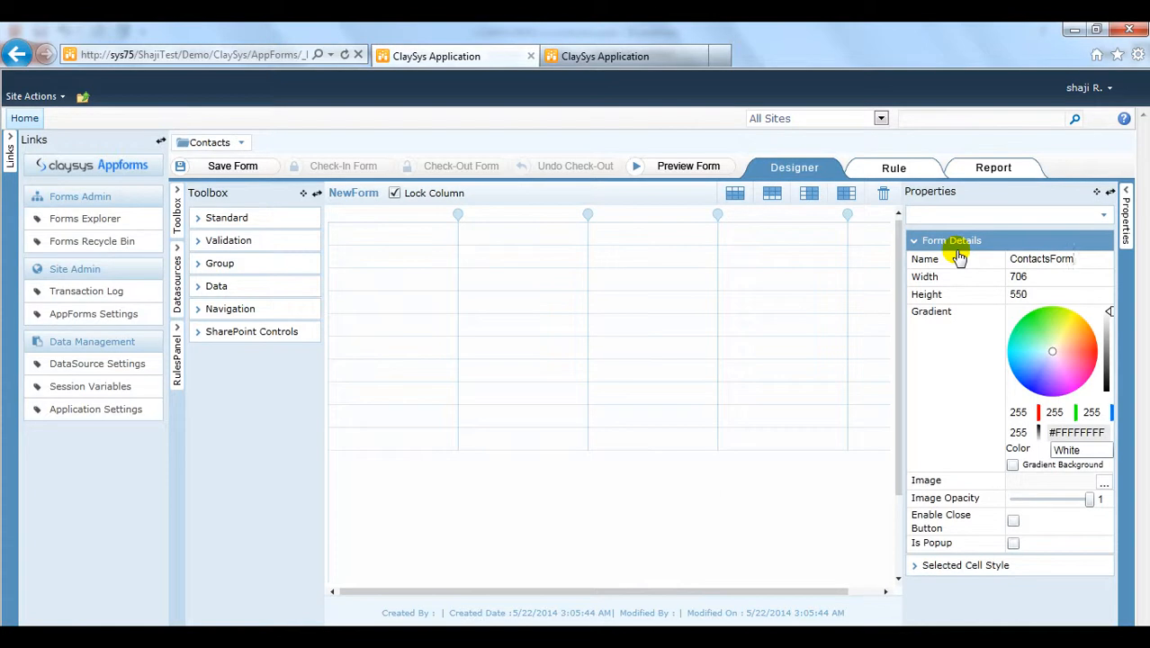
{"action": "left_click", "coordinate": [385, 305]}
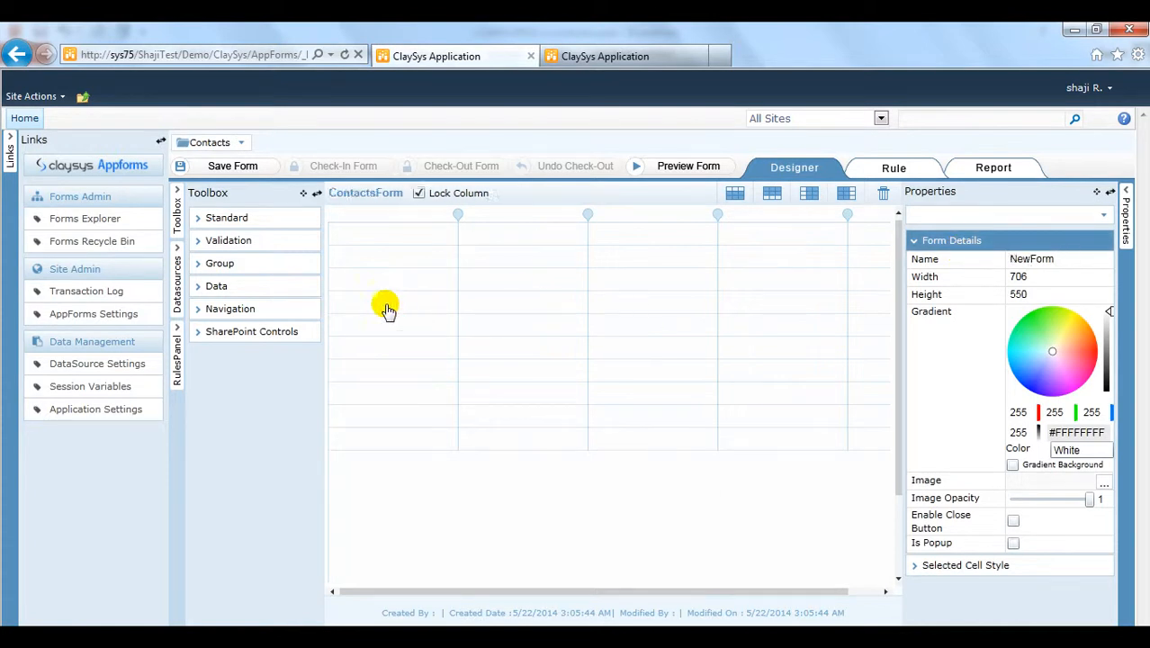
{"action": "left_click", "coordinate": [221, 168]}
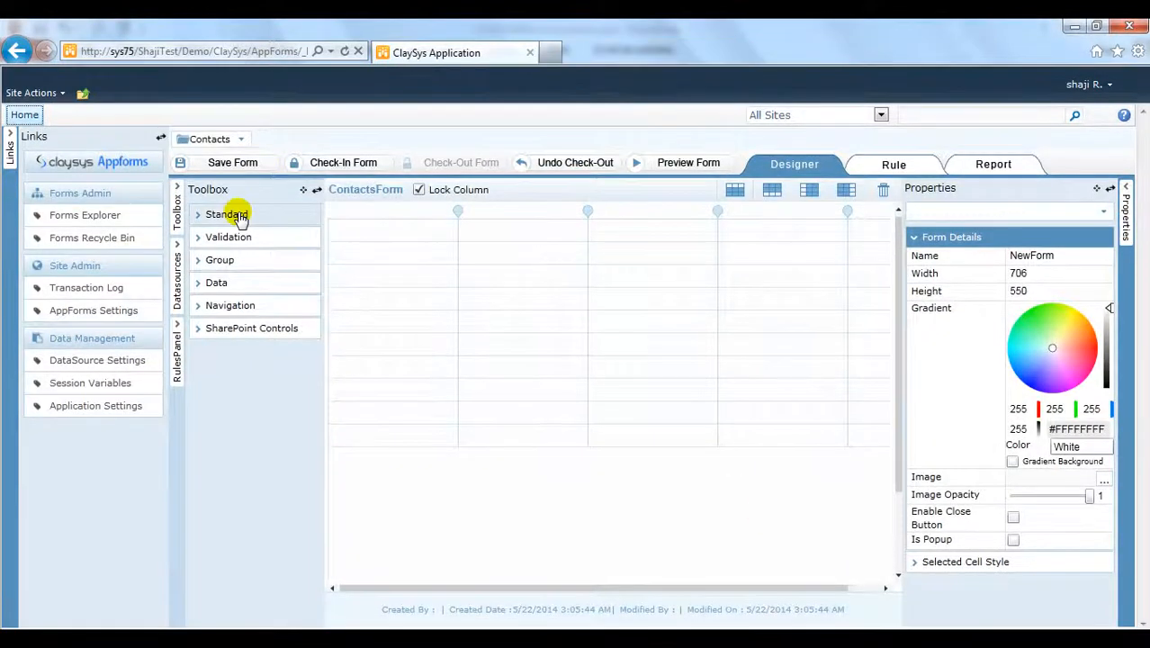
Step: Place Label, TextBox, Label, TextBox controls from the Standard toolbox across the form's first row
{"action": "left_click", "coordinate": [226, 214]}
{"action": "left_click_drag", "start_coordinate": [229, 444], "coordinate": [402, 257]}
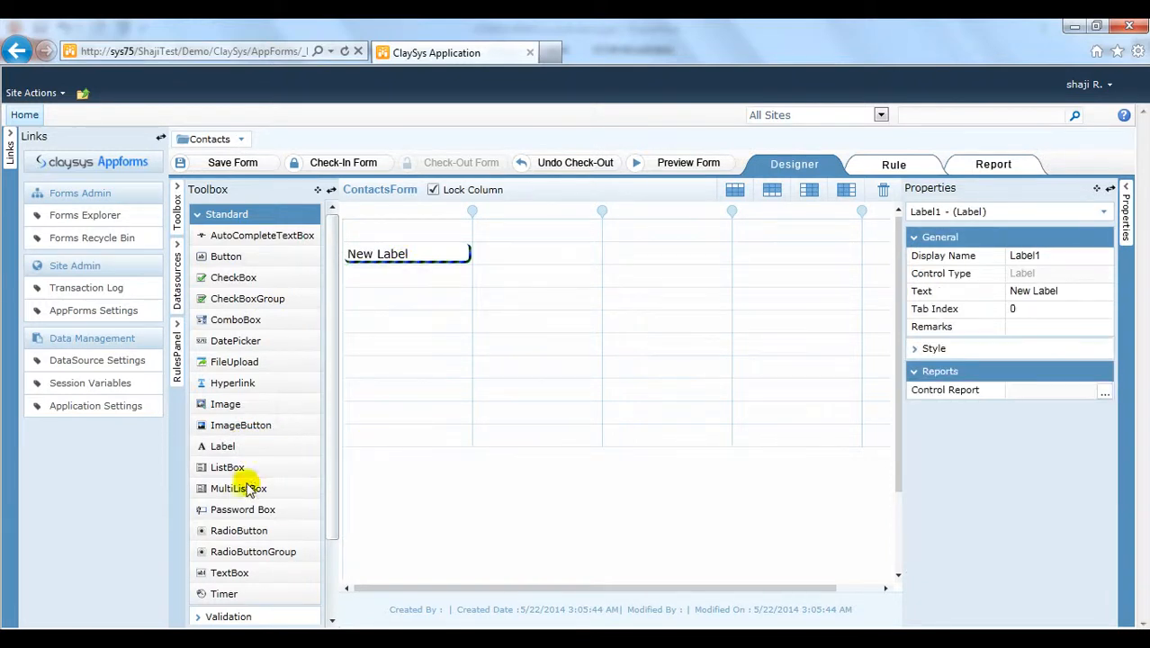
{"action": "left_click_drag", "start_coordinate": [236, 580], "coordinate": [539, 262]}
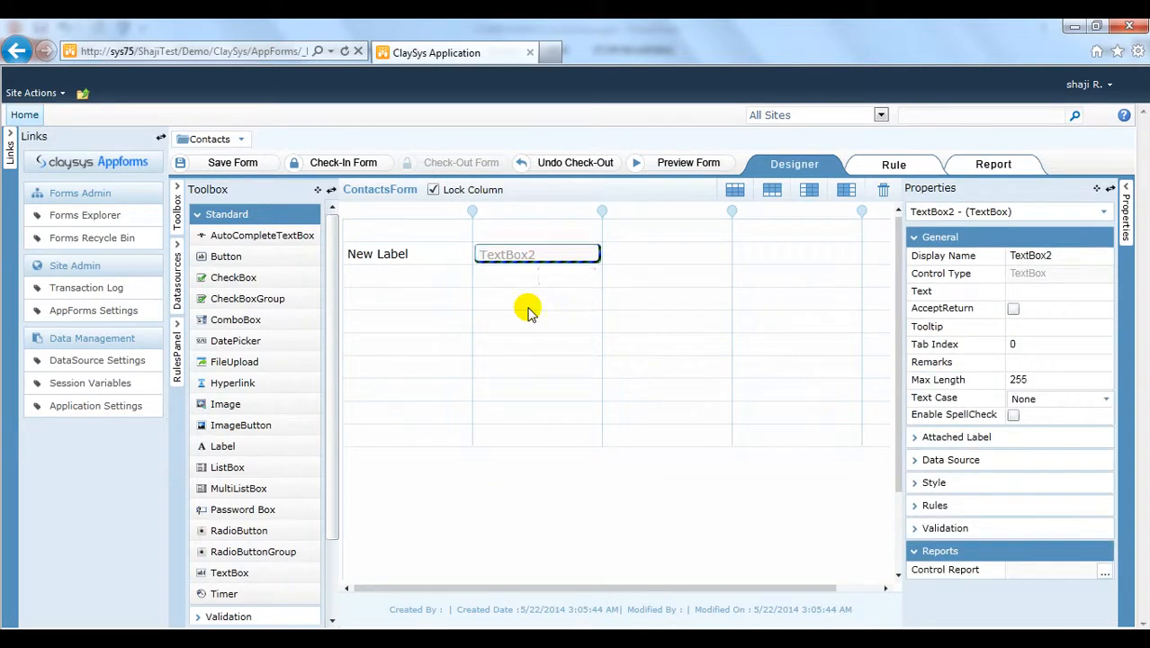
{"action": "left_click", "coordinate": [235, 579]}
{"action": "left_click_drag", "start_coordinate": [230, 454], "coordinate": [662, 259]}
{"action": "left_click_drag", "start_coordinate": [244, 572], "coordinate": [776, 261]}
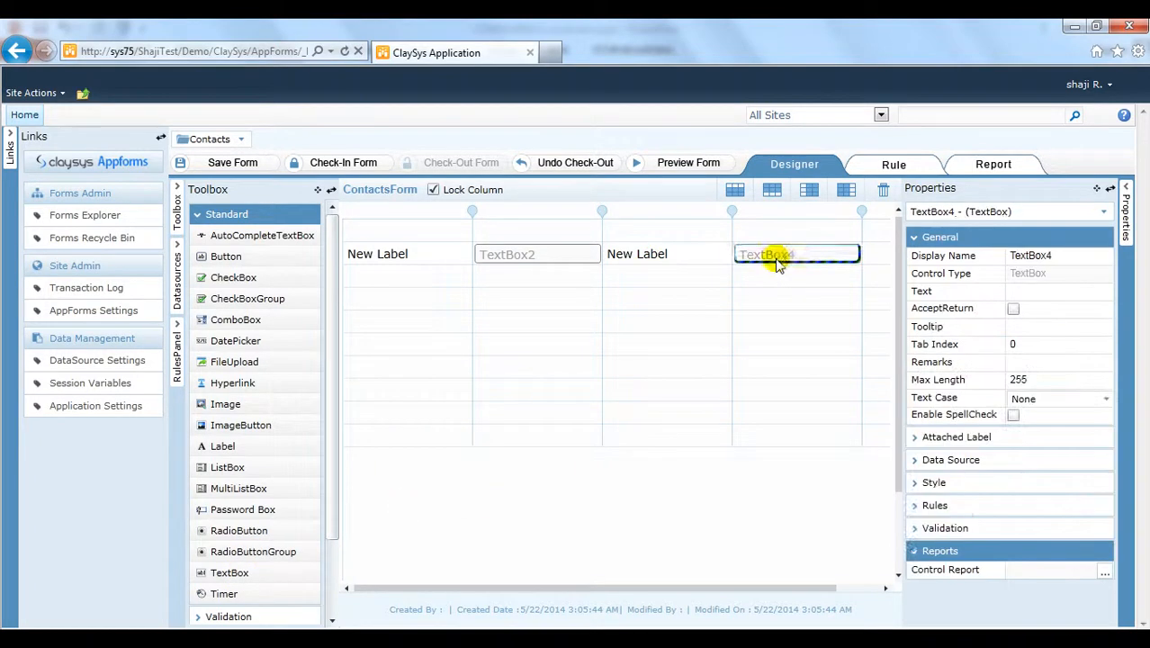
Step: Set the first label's text to First Name and name its text box txtFirstName
{"action": "left_click", "coordinate": [378, 260]}
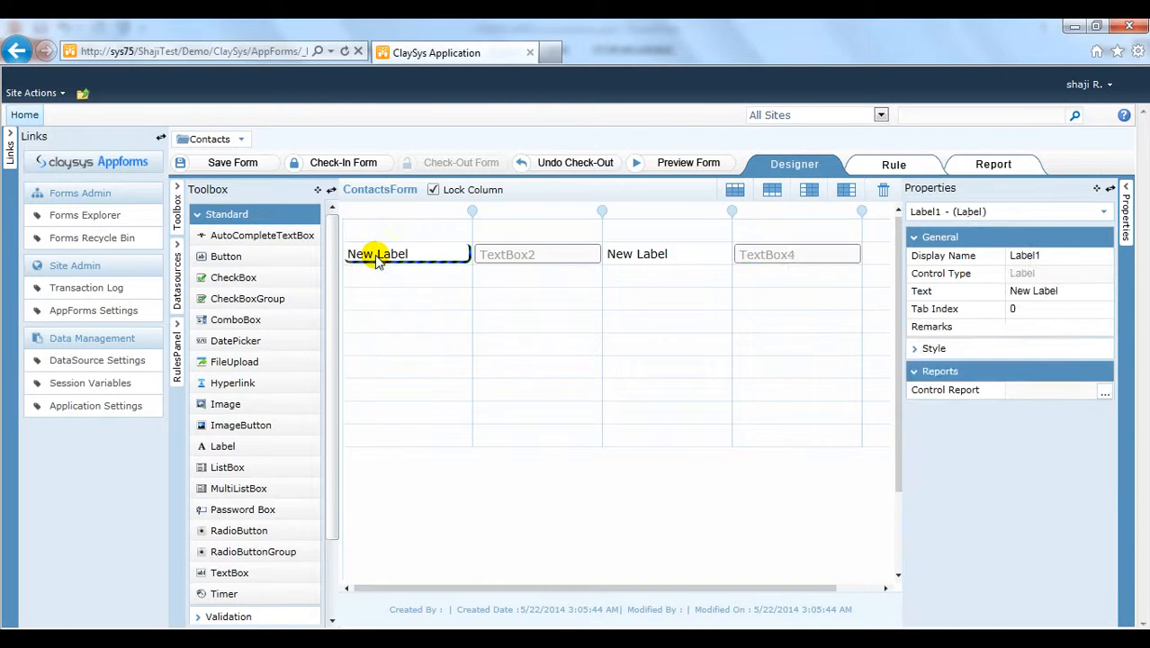
{"action": "double_click", "coordinate": [378, 260]}
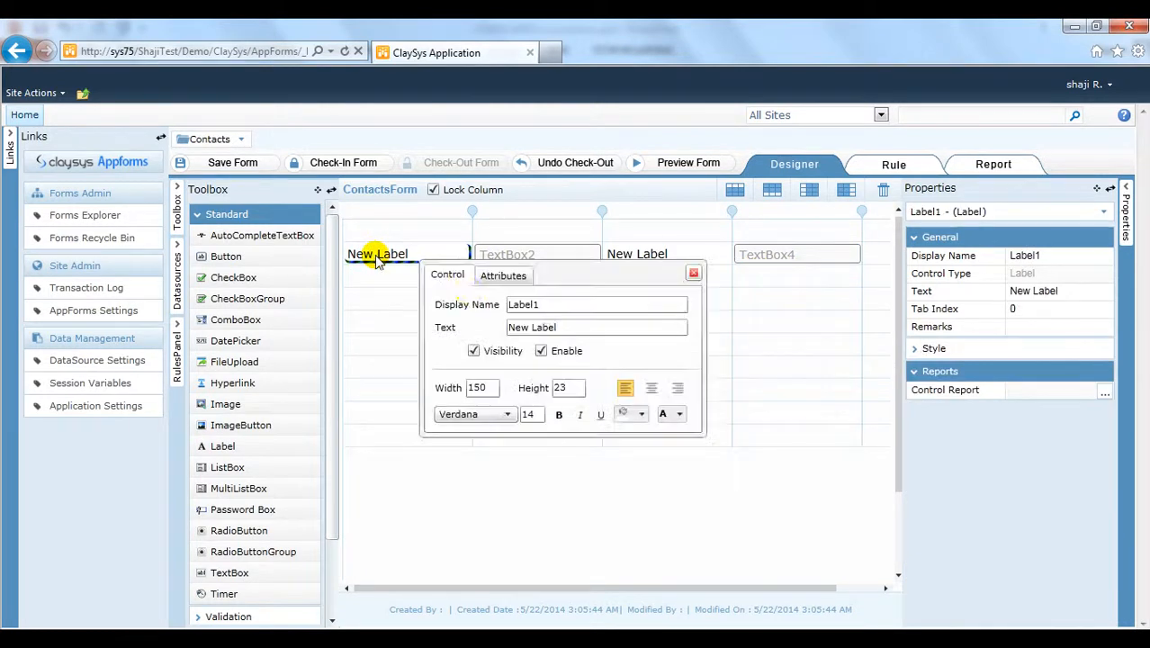
{"action": "left_click_drag", "start_coordinate": [580, 327], "coordinate": [387, 315]}
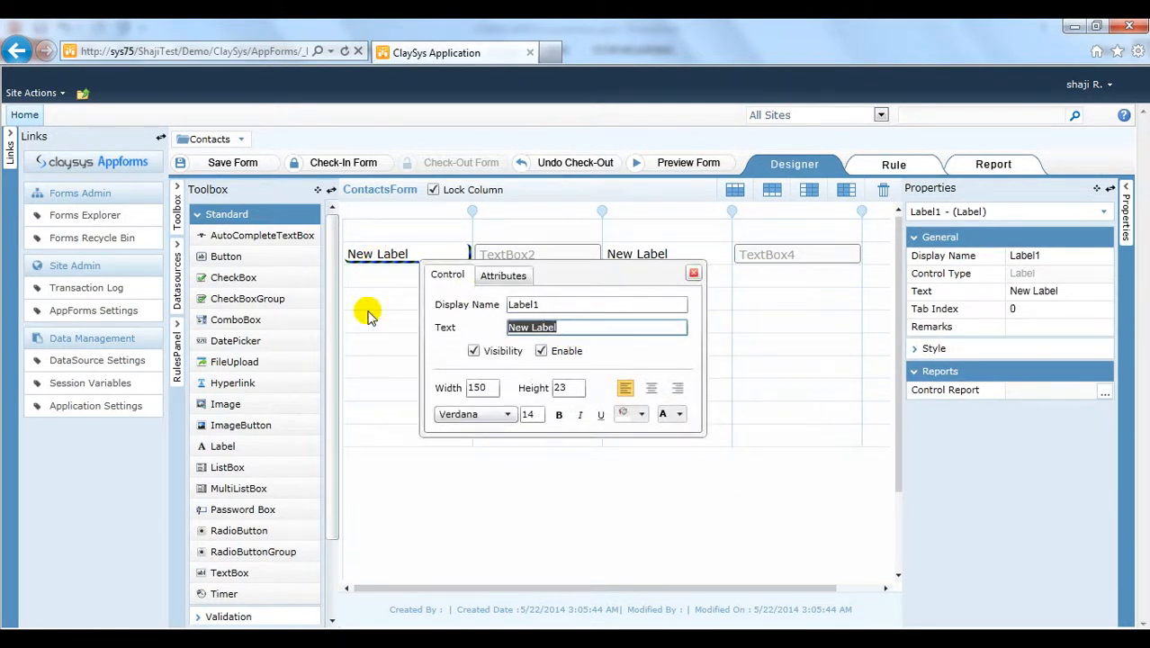
{"action": "type", "text": "First Name"}
{"action": "left_click", "coordinate": [367, 312]}
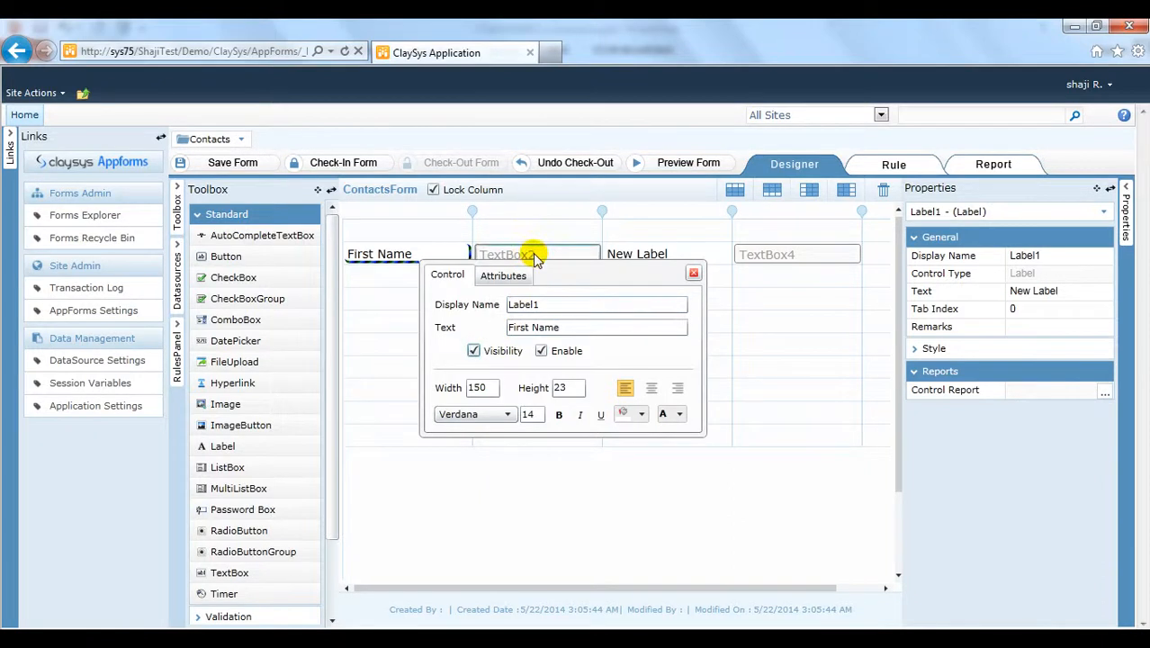
{"action": "left_click", "coordinate": [533, 253]}
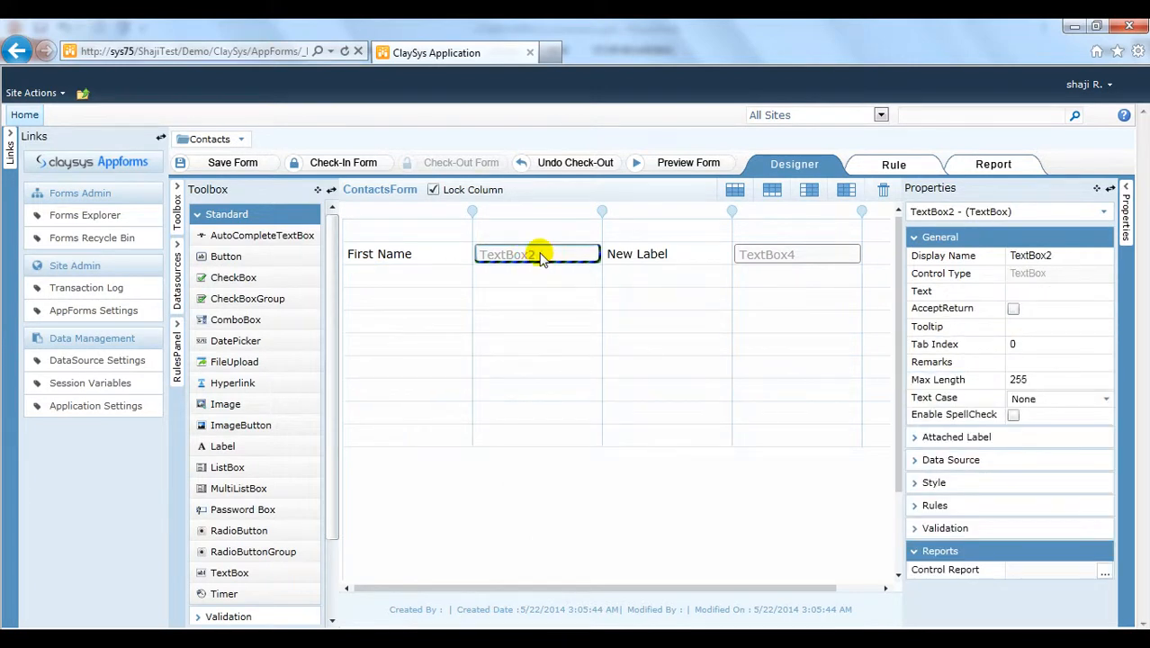
{"action": "left_click", "coordinate": [540, 254]}
{"action": "double_click", "coordinate": [693, 301]}
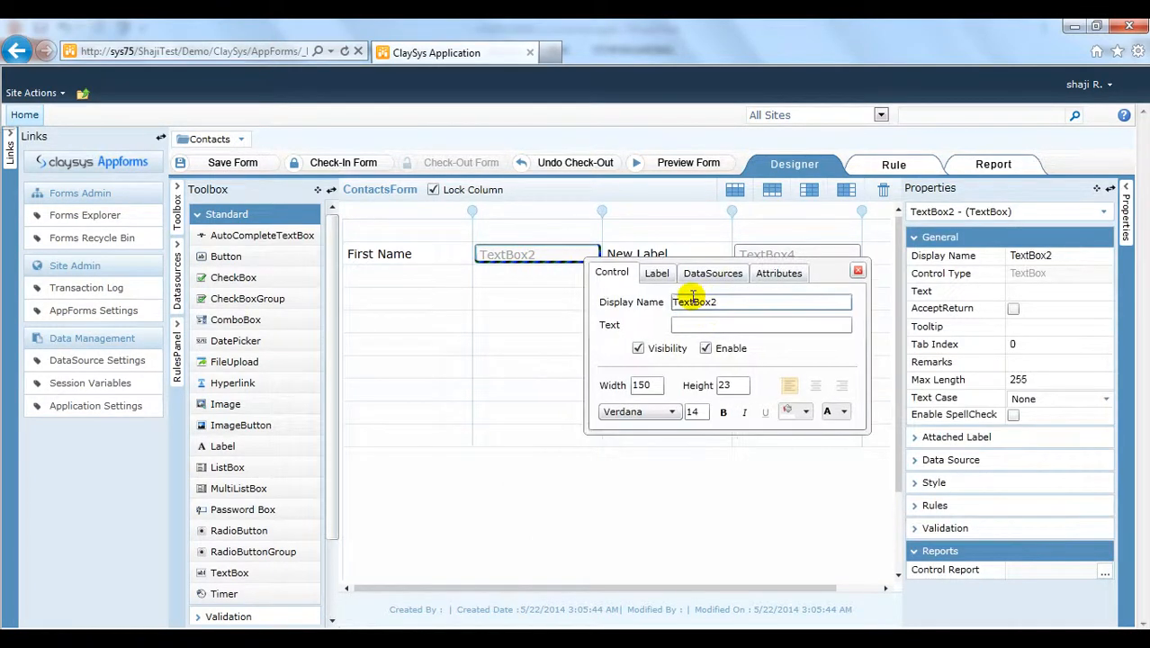
{"action": "type", "text": "txt"}
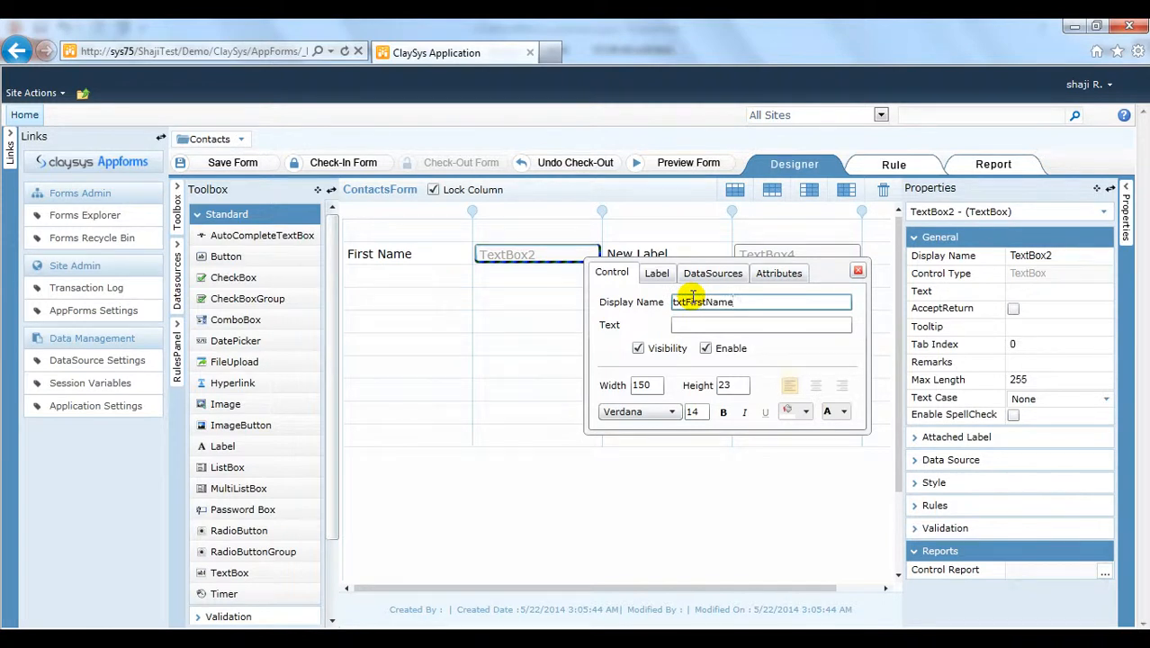
{"action": "type", "text": "FirstName"}
{"action": "key", "text": "Tab"}
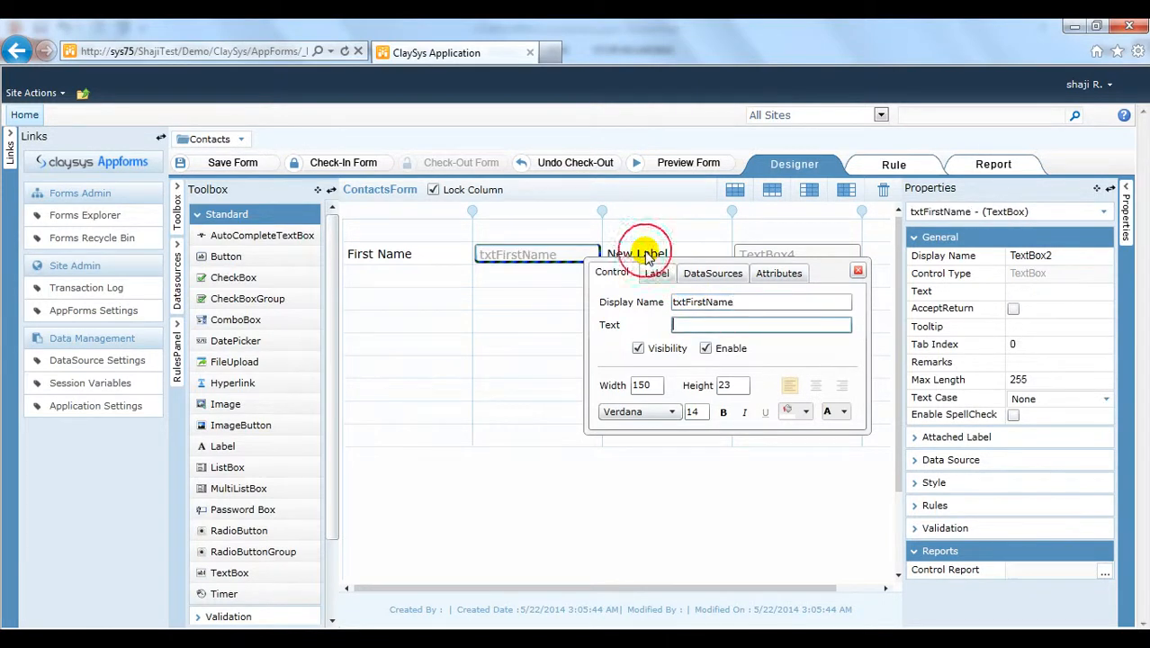
Step: Set the second label's text to Full Name and name its text box txtFullName
{"action": "left_click", "coordinate": [644, 255]}
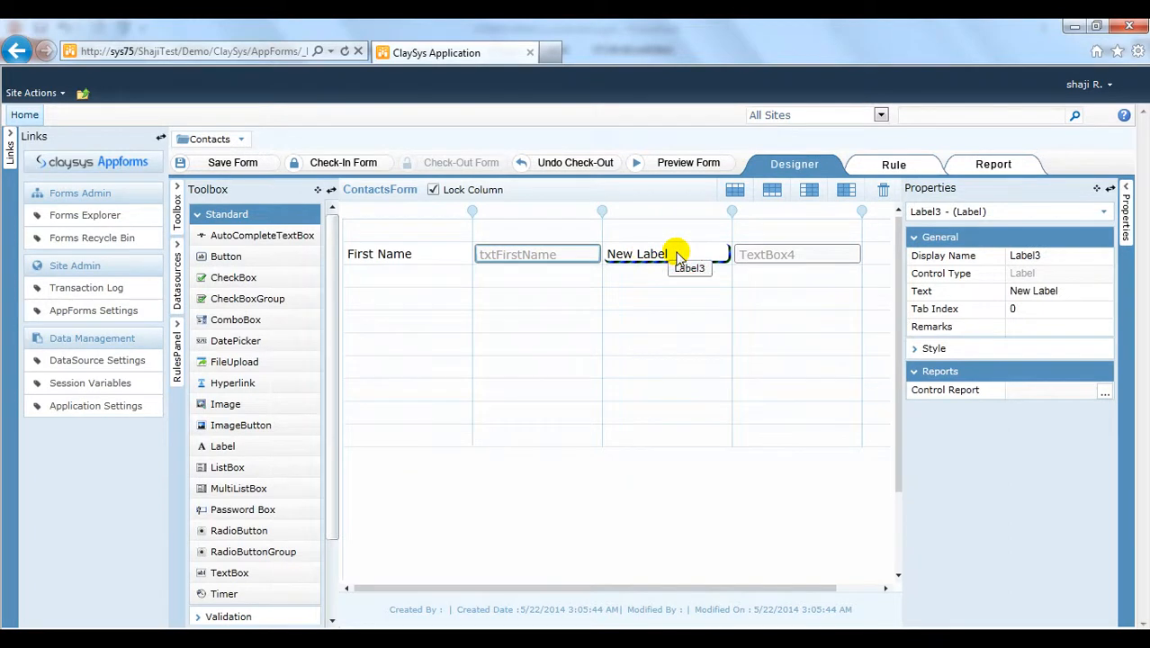
{"action": "double_click", "coordinate": [676, 256]}
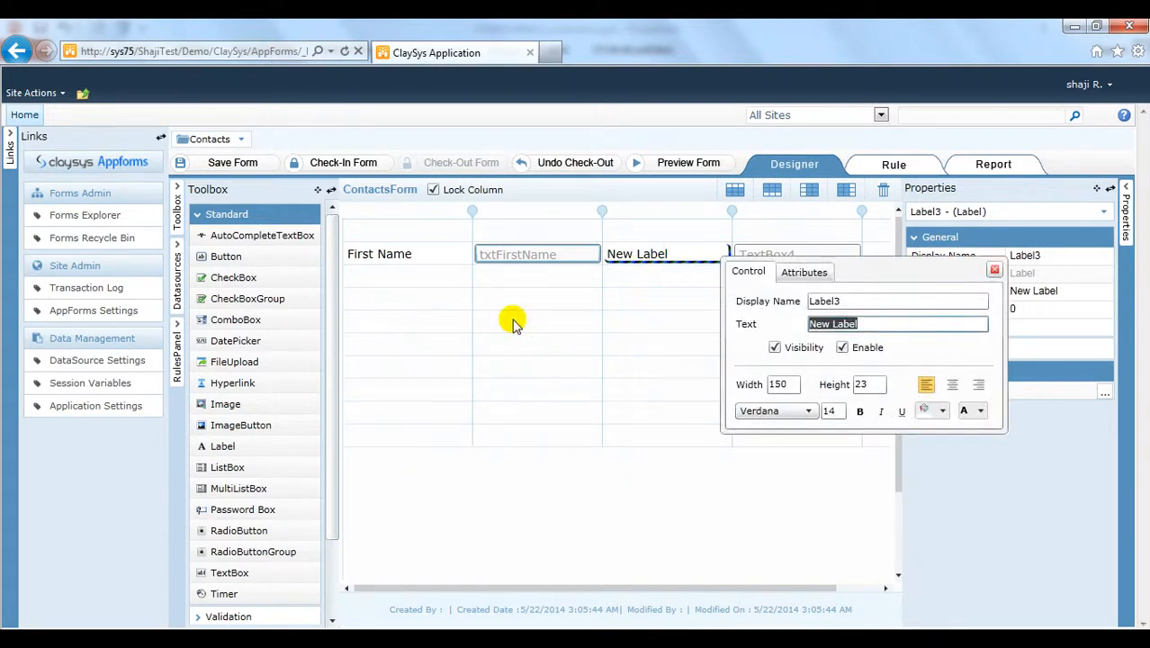
{"action": "type", "text": "Full Name"}
{"action": "key", "text": "Return"}
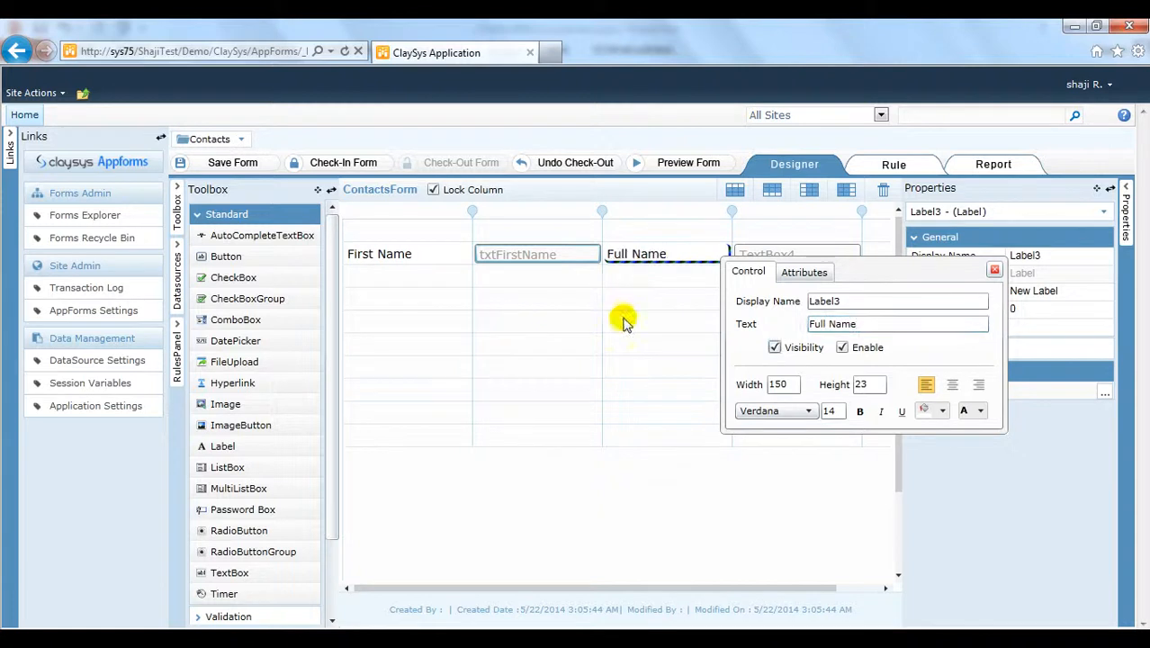
{"action": "left_click", "coordinate": [808, 256]}
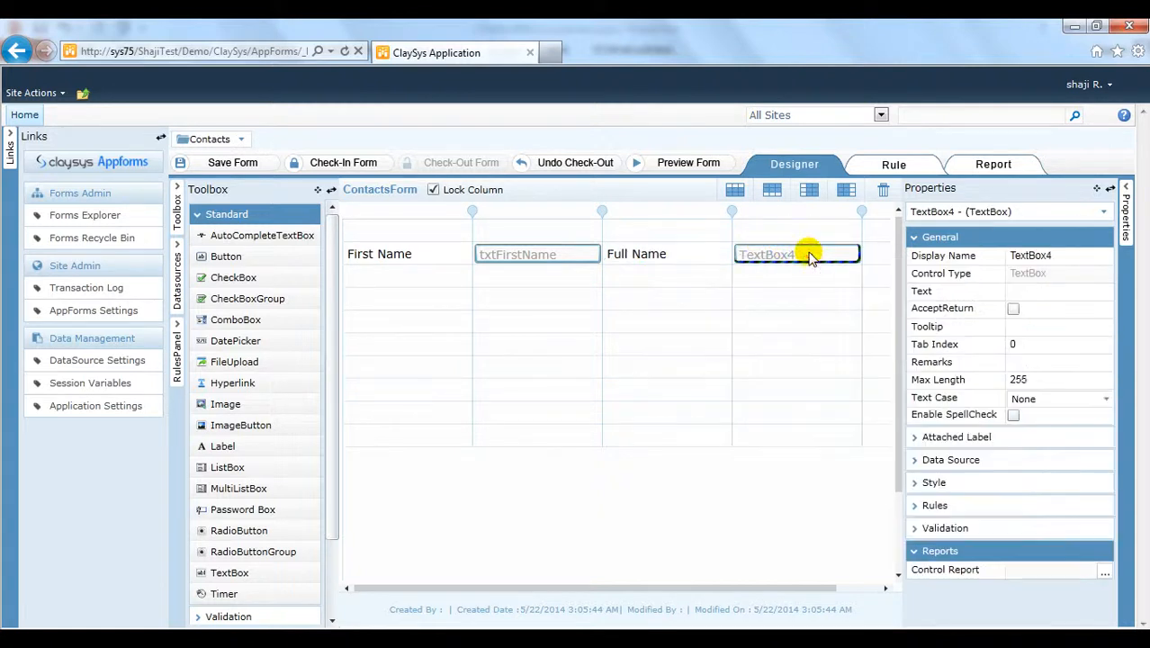
{"action": "double_click", "coordinate": [808, 256]}
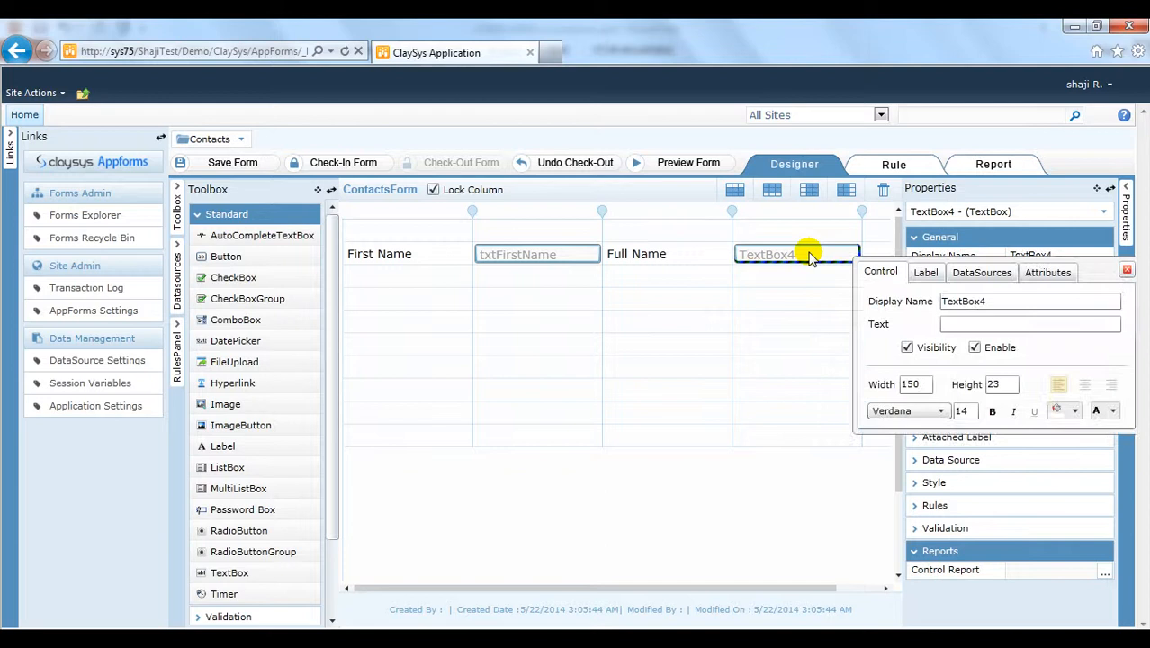
{"action": "double_click", "coordinate": [1010, 301]}
{"action": "type", "text": "txtFullName"}
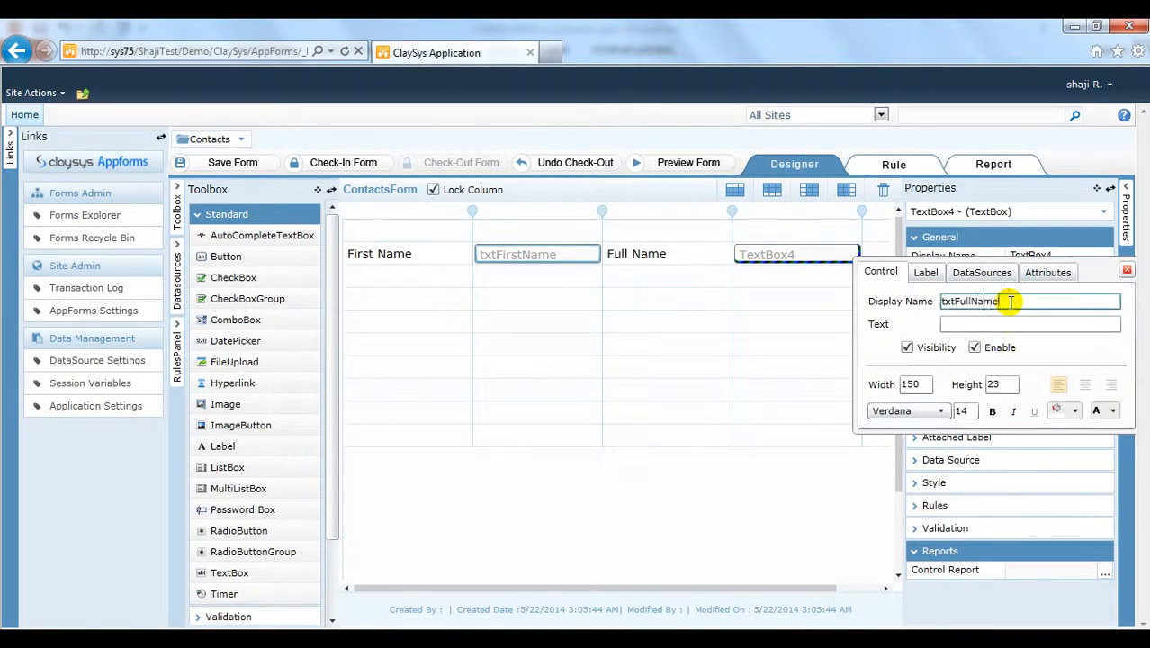
{"action": "key", "text": "Tab"}
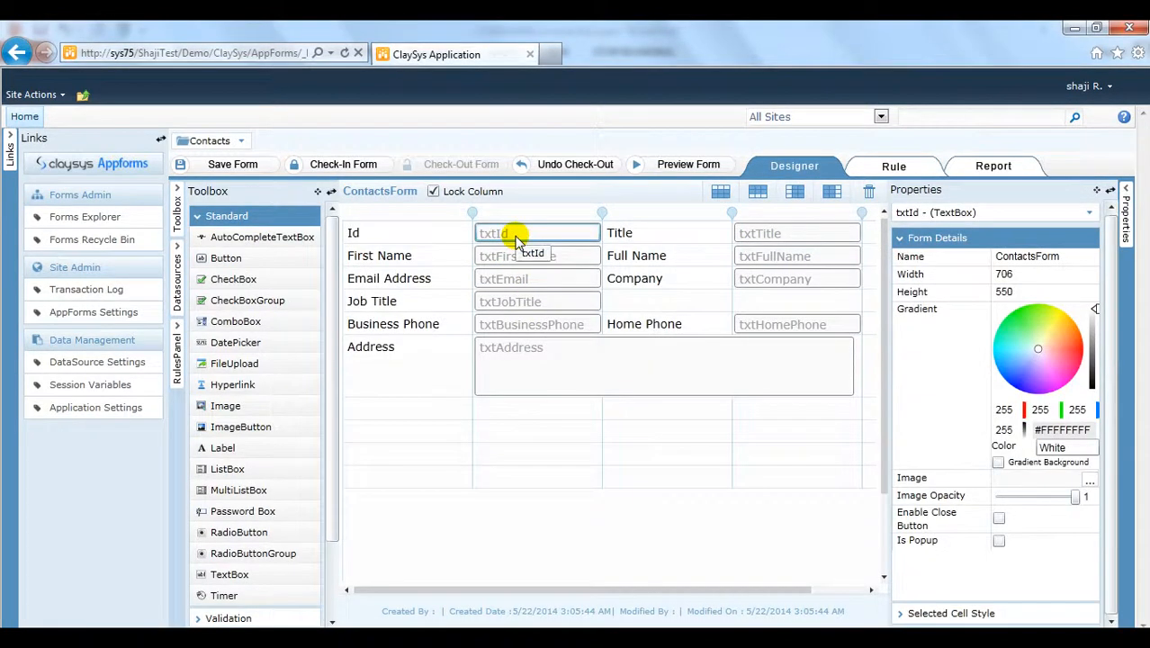
{"action": "left_click", "coordinate": [517, 239]}
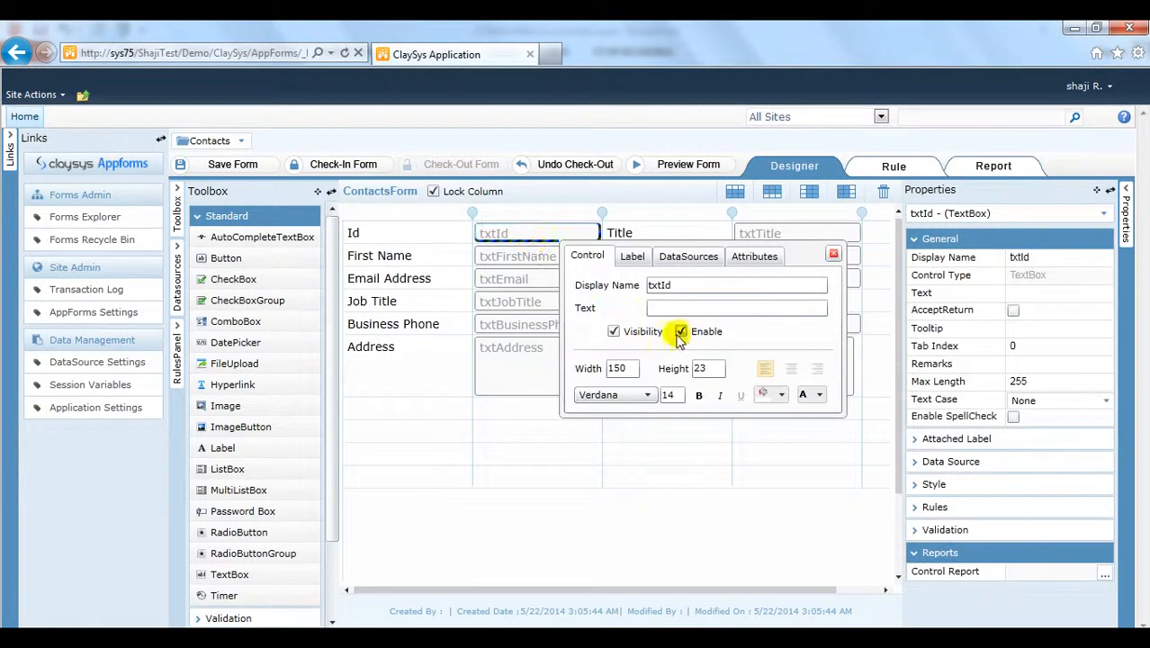
Step: Make the Id box non-editable and require Title with message 'Title cannot be left empty!!'
{"action": "left_click", "coordinate": [681, 332]}
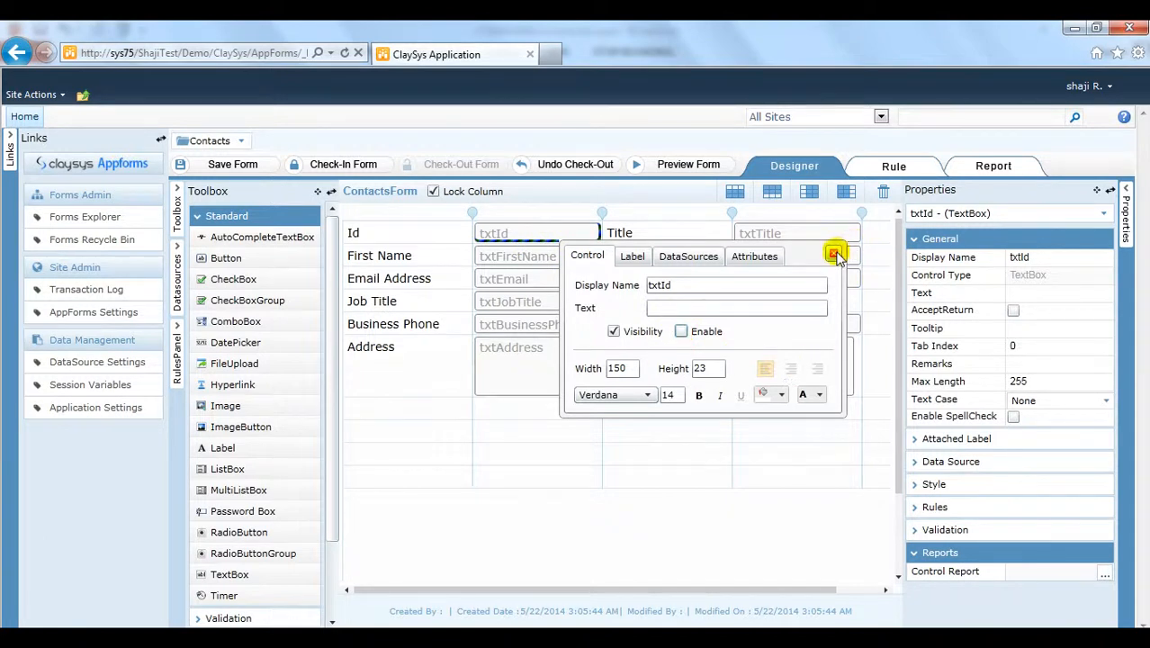
{"action": "left_click", "coordinate": [833, 254]}
{"action": "left_click", "coordinate": [797, 233]}
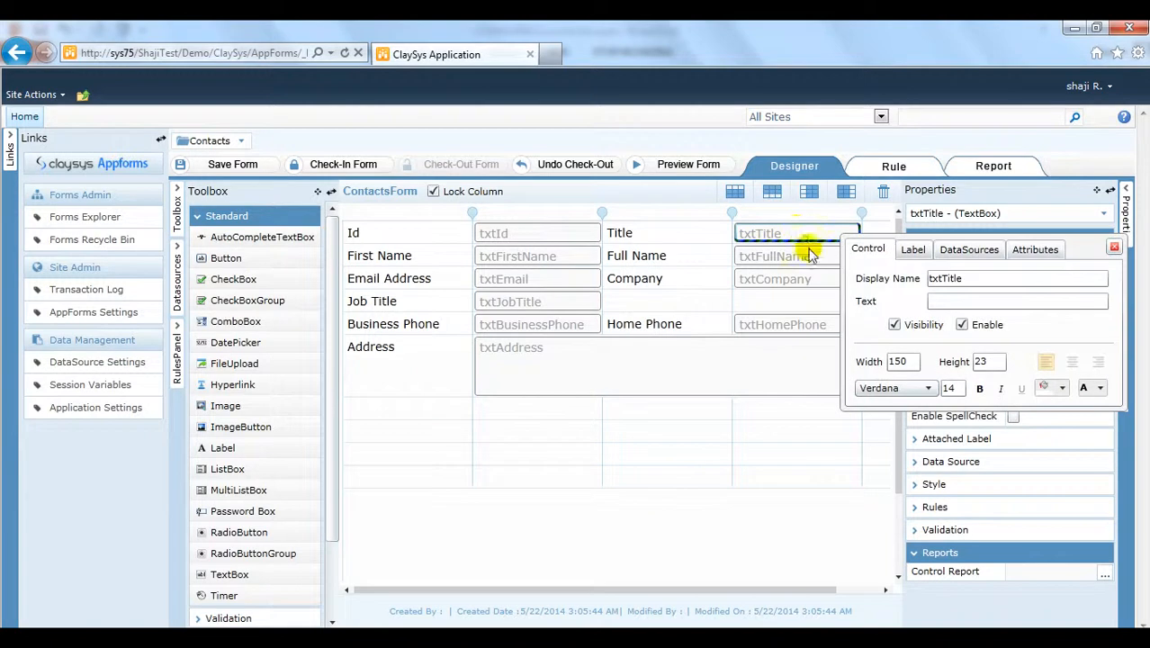
{"action": "left_click", "coordinate": [1114, 246]}
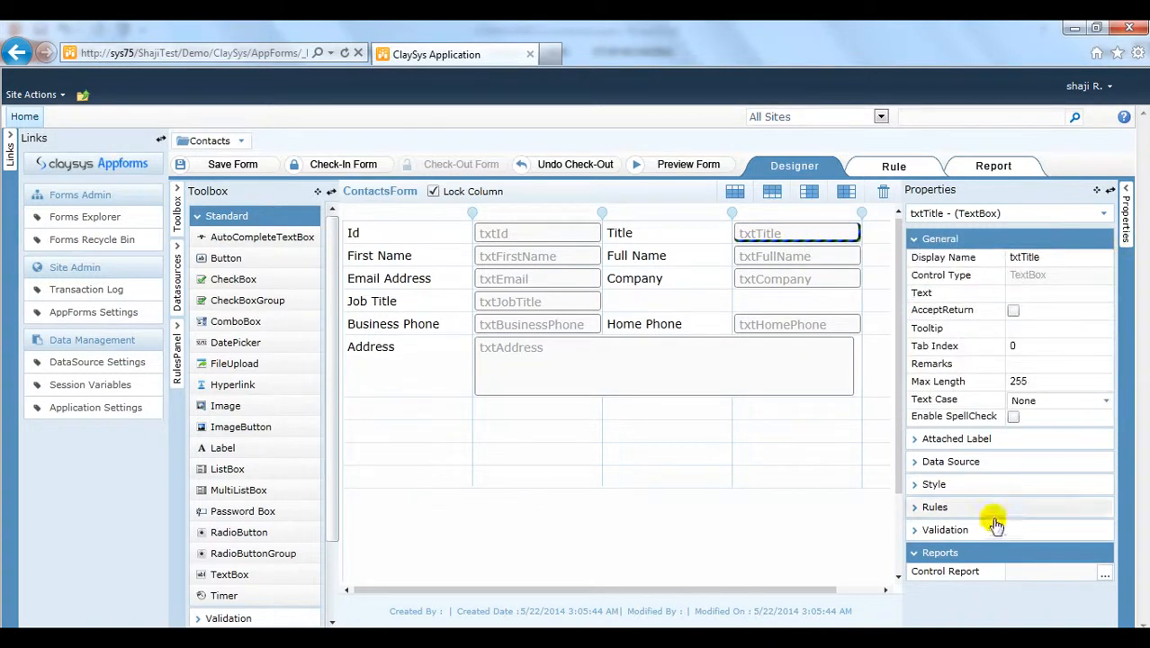
{"action": "left_click", "coordinate": [959, 529]}
{"action": "left_click", "coordinate": [999, 520]}
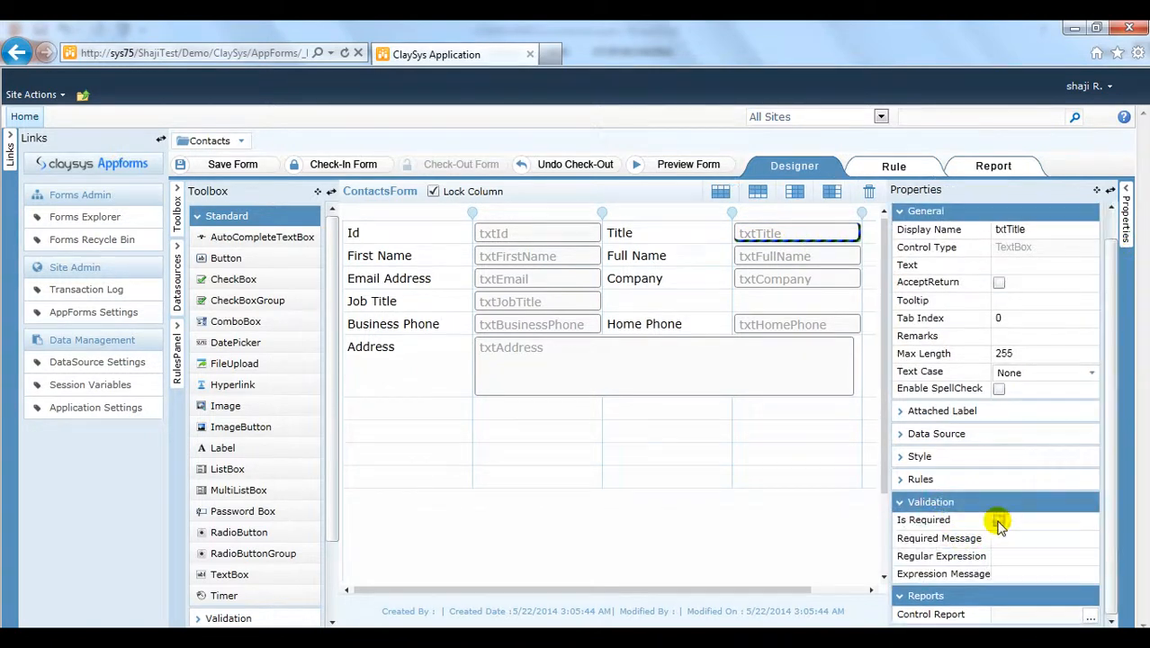
{"action": "left_click", "coordinate": [1007, 540]}
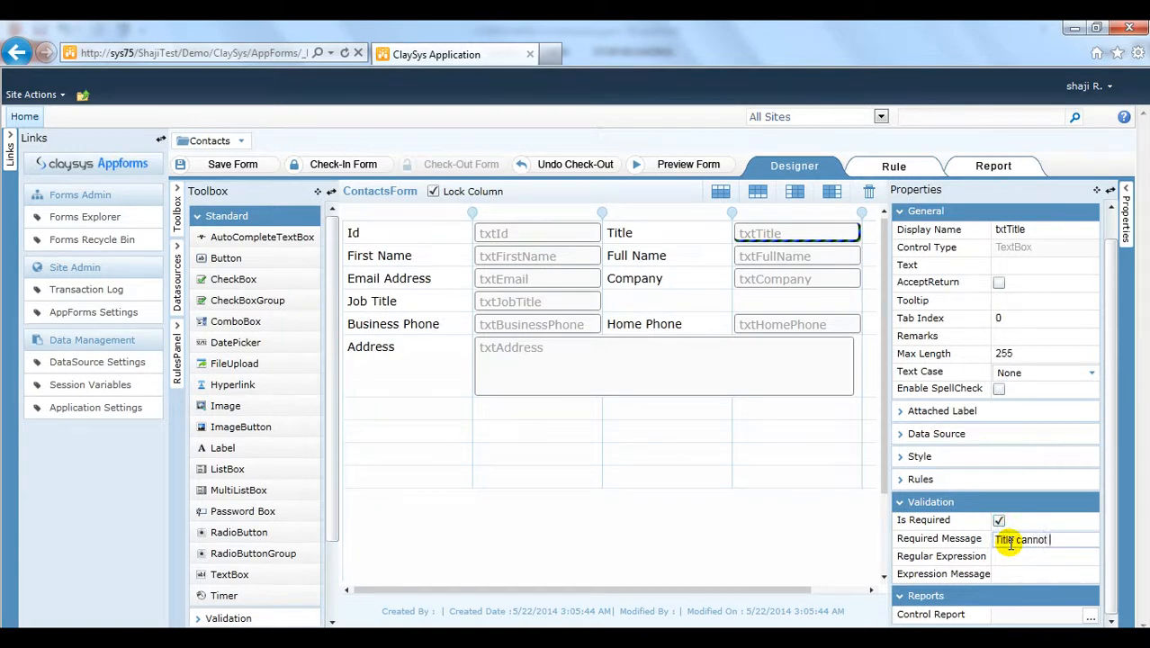
{"action": "type", "text": "Title cannot be left empty!!"}
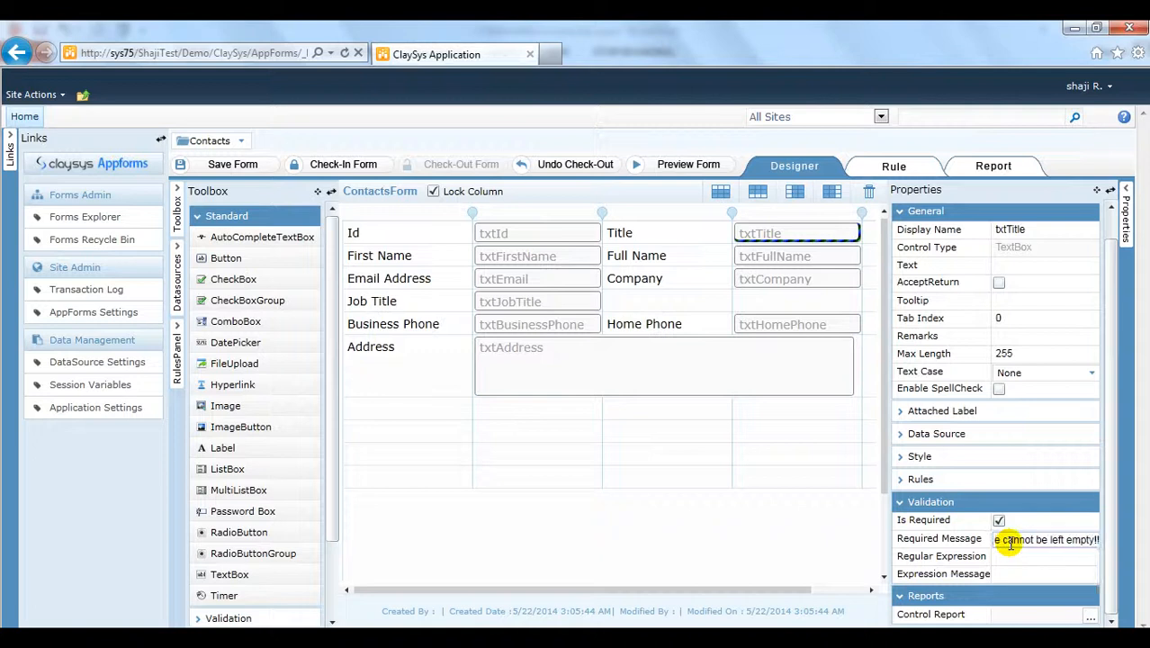
Step: Make First Name required with the message 'First Name cannot be left empty!!'
{"action": "left_click", "coordinate": [549, 261]}
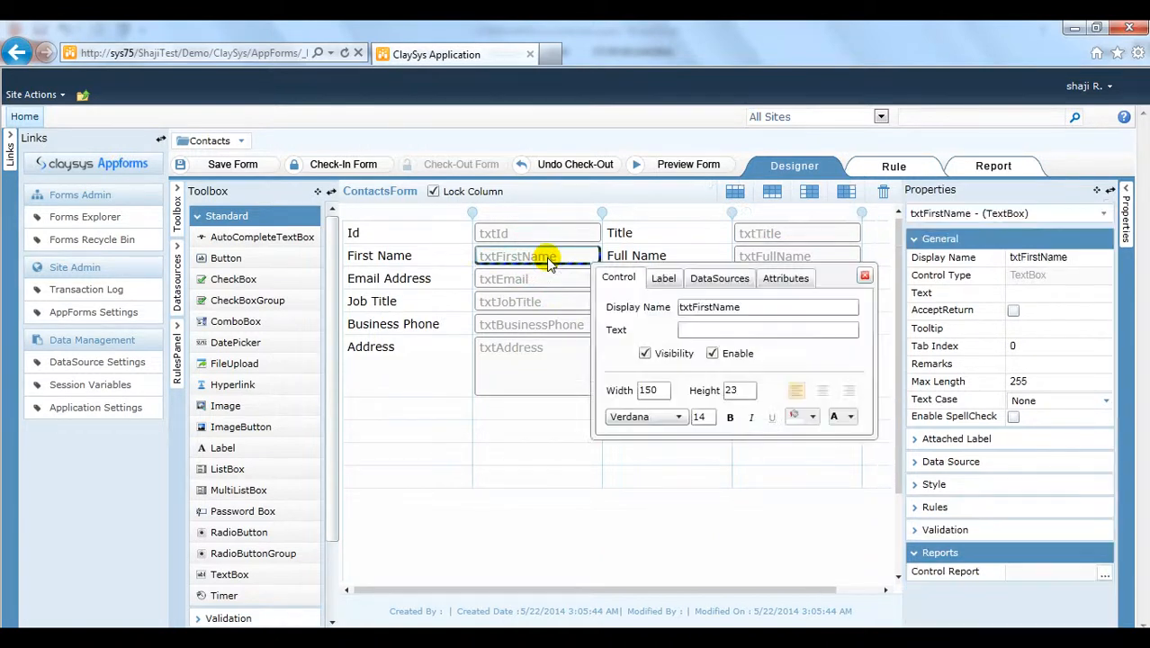
{"action": "left_click", "coordinate": [979, 532]}
{"action": "left_click", "coordinate": [998, 520]}
{"action": "left_click", "coordinate": [1016, 539]}
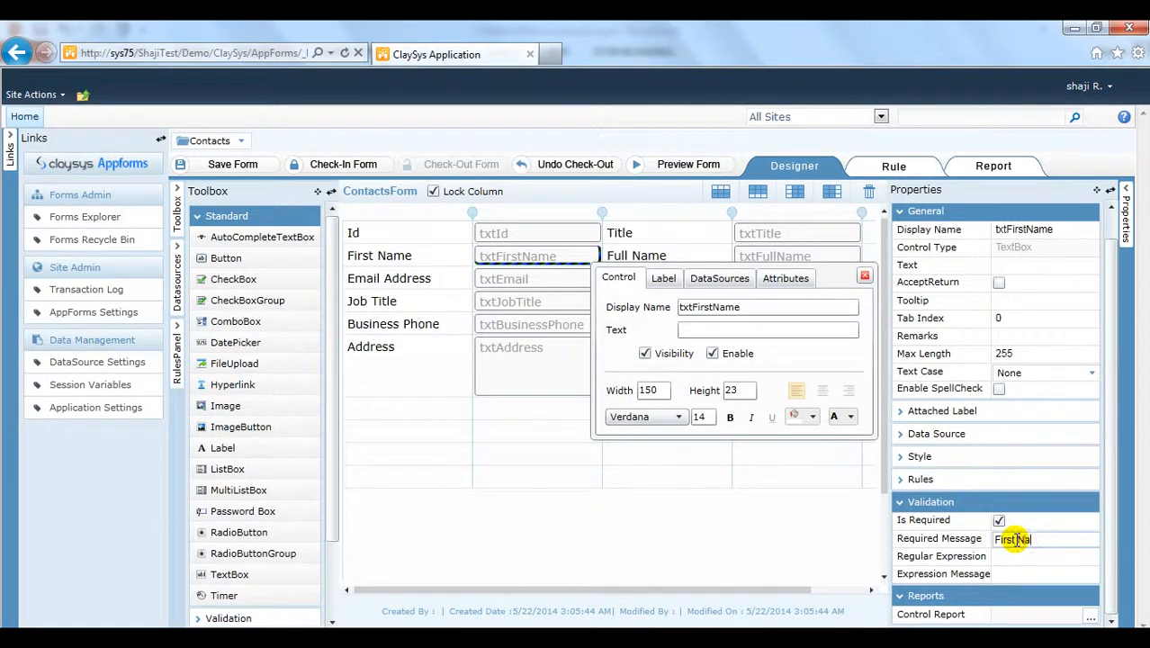
{"action": "type", "text": "First Name cannot be left emp"}
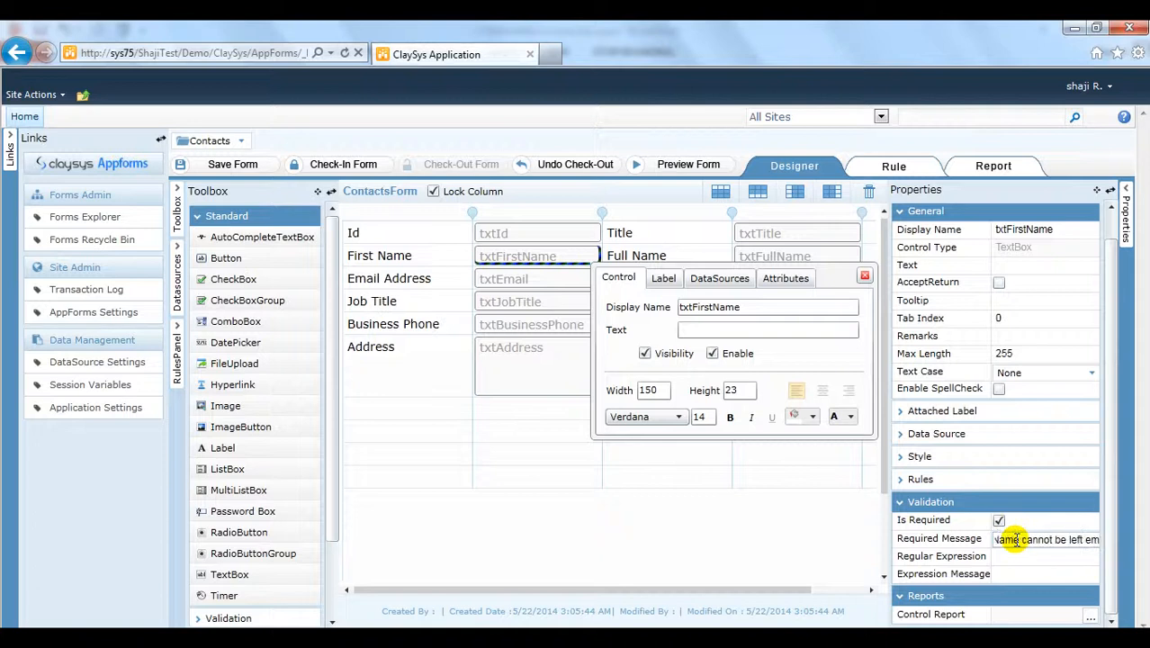
{"action": "type", "text": "ty!!"}
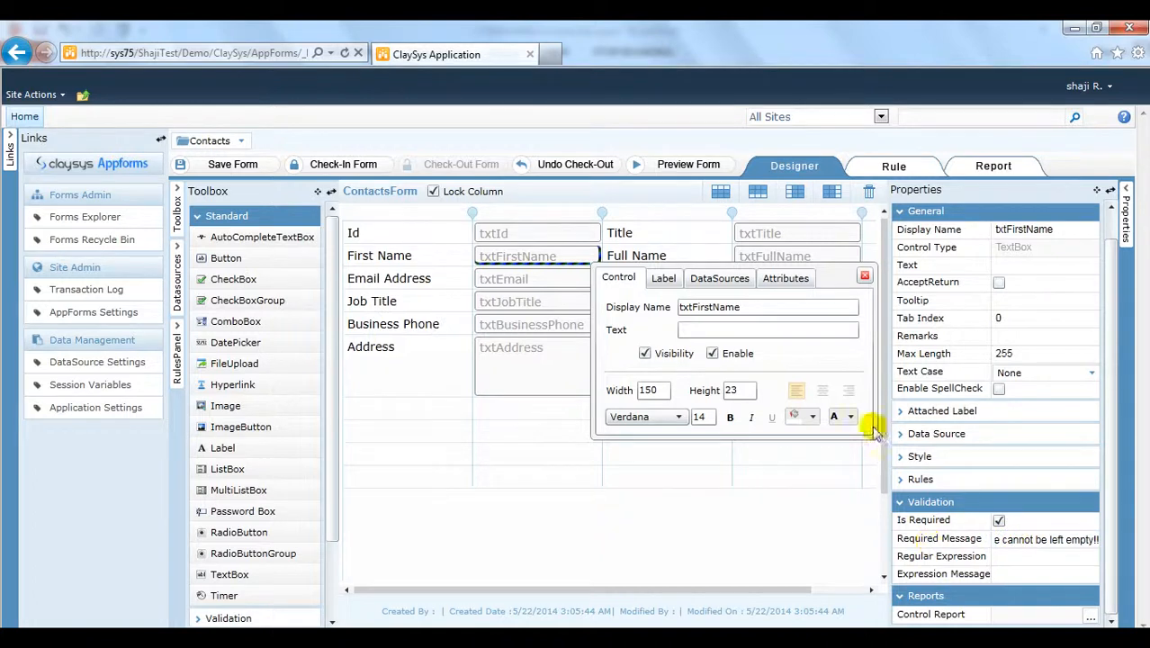
{"action": "left_click", "coordinate": [864, 278]}
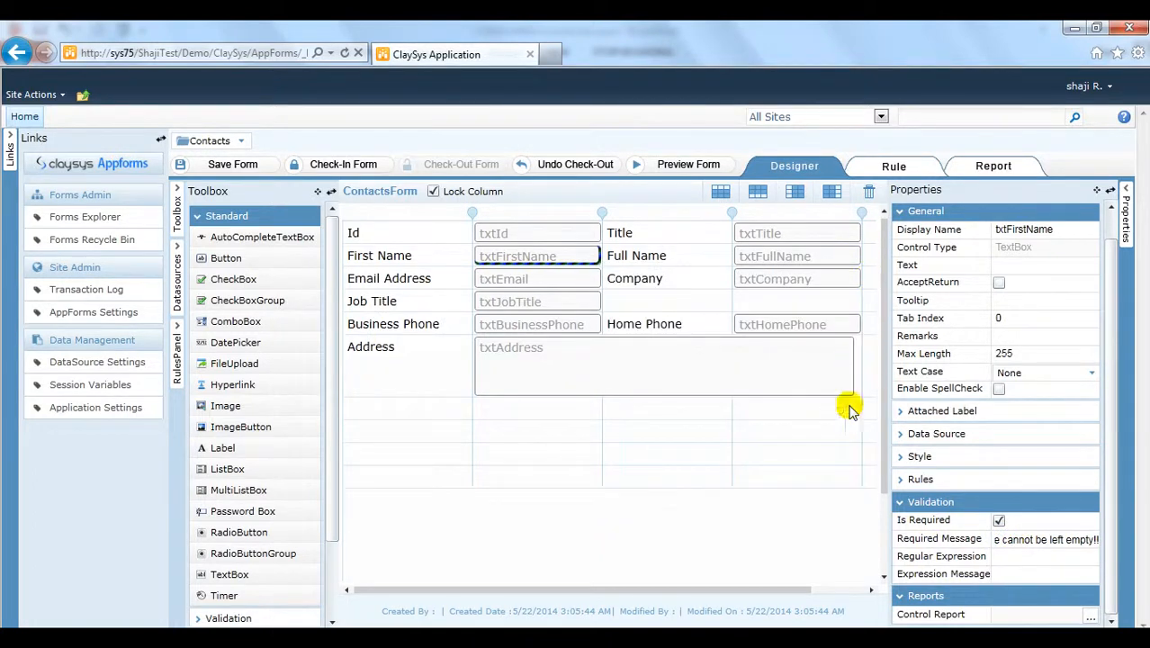
Step: Add a button below Address named btnSave, captioned Save, with width 80
{"action": "left_click_drag", "start_coordinate": [225, 257], "coordinate": [766, 407]}
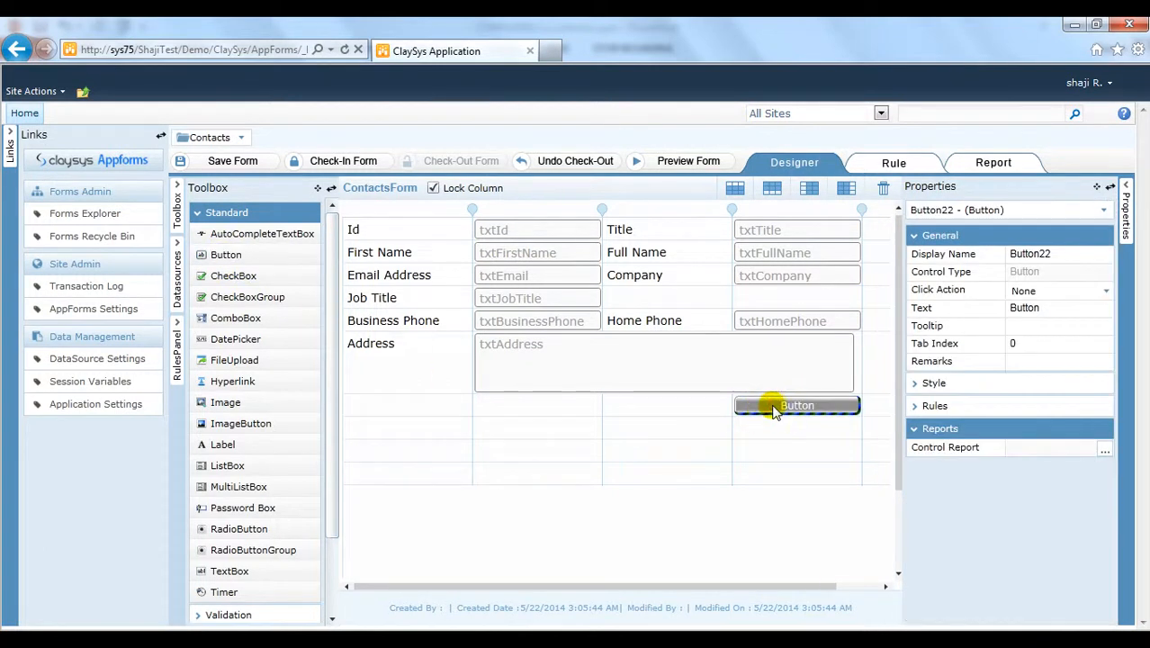
{"action": "left_click", "coordinate": [772, 407]}
{"action": "left_click", "coordinate": [917, 454]}
{"action": "double_click", "coordinate": [918, 455]}
{"action": "type", "text": "btnSave"}
{"action": "key", "text": "Tab"}
{"action": "double_click", "coordinate": [971, 475]}
{"action": "type", "text": "Save"}
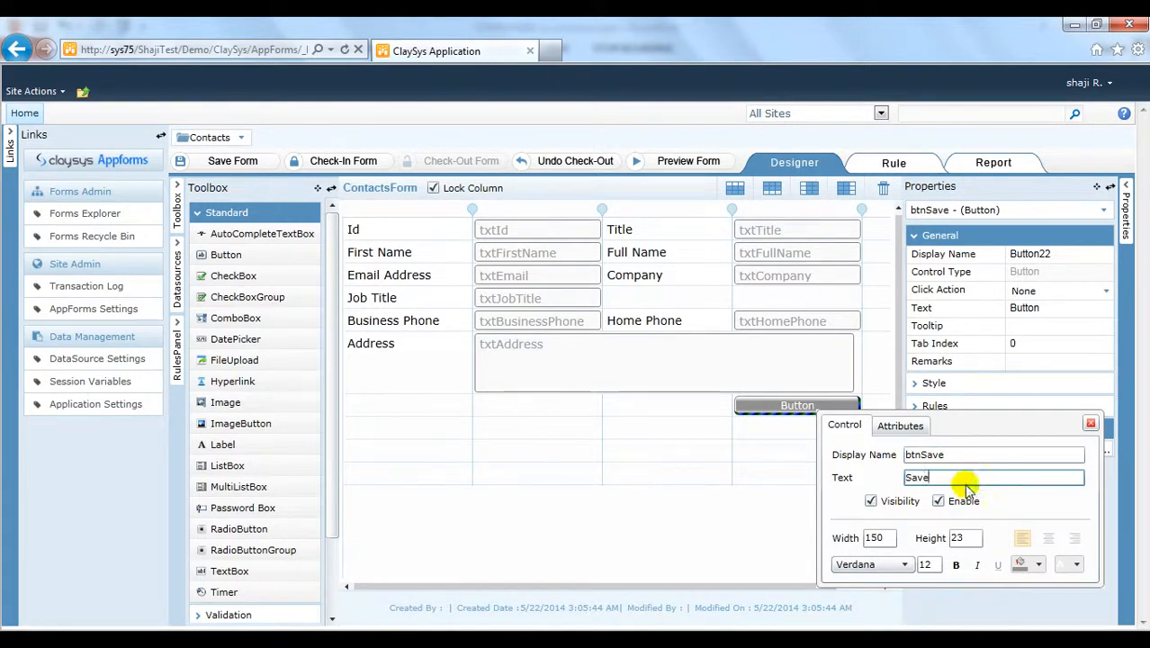
{"action": "left_click_drag", "start_coordinate": [884, 537], "coordinate": [843, 540]}
{"action": "type", "text": "80"}
{"action": "key", "text": "Tab"}
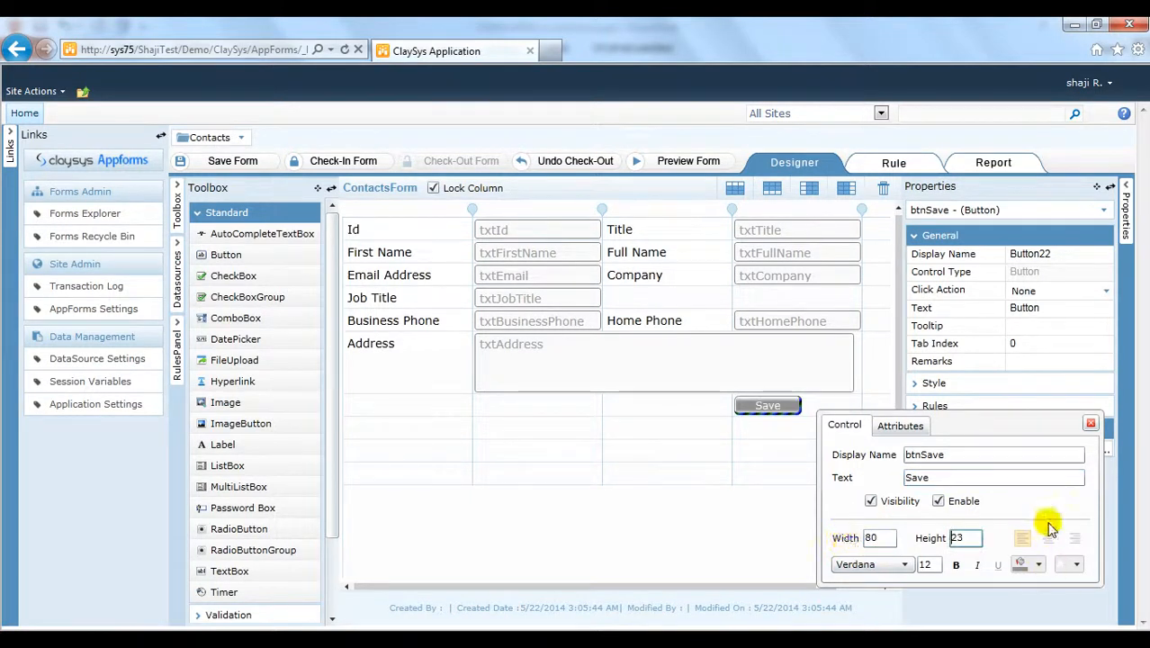
{"action": "left_click", "coordinate": [1090, 423]}
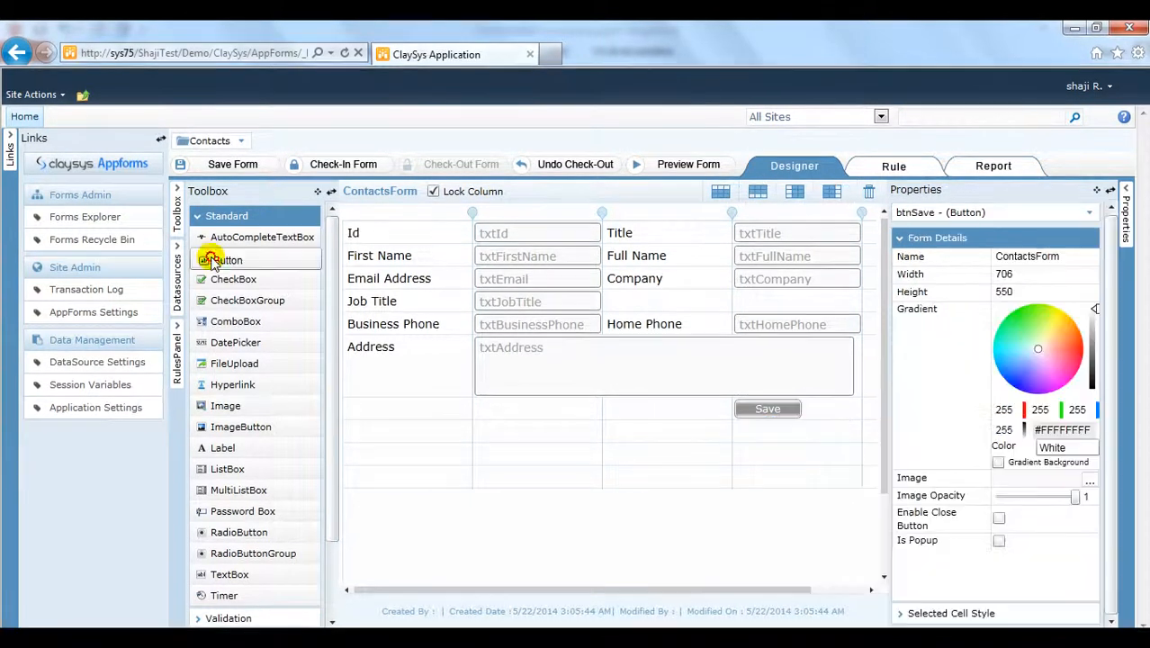
Step: Add a second button named btnUpdate, captioned Update, with width 80
{"action": "left_click_drag", "start_coordinate": [209, 257], "coordinate": [628, 413]}
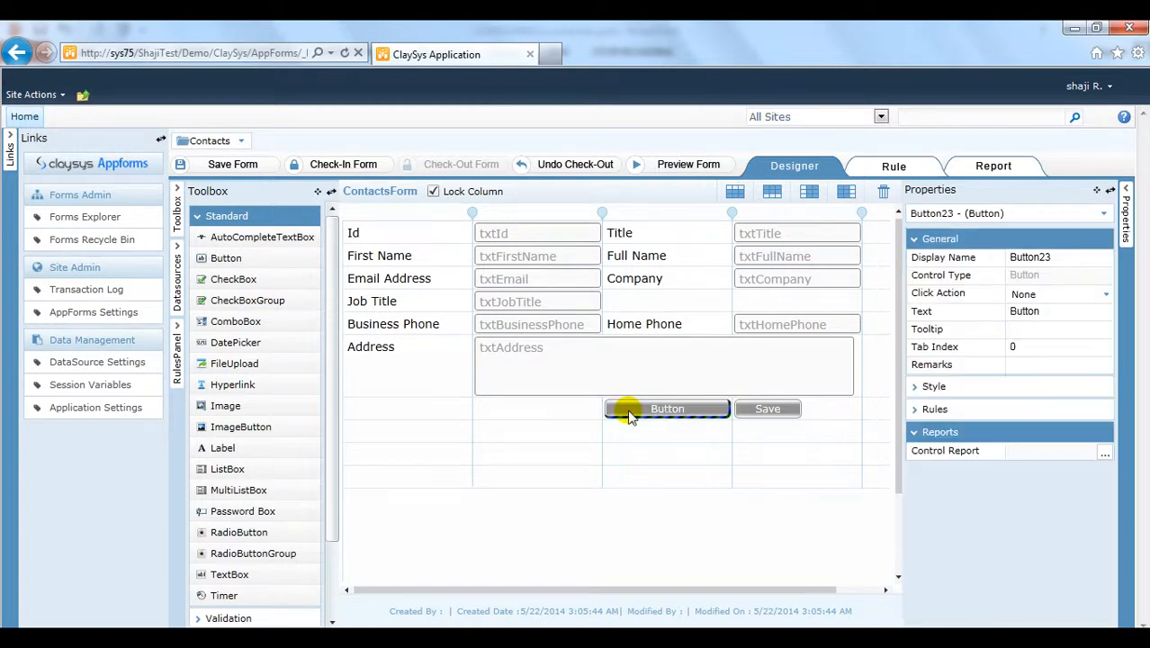
{"action": "double_click", "coordinate": [675, 410]}
{"action": "double_click", "coordinate": [834, 457]}
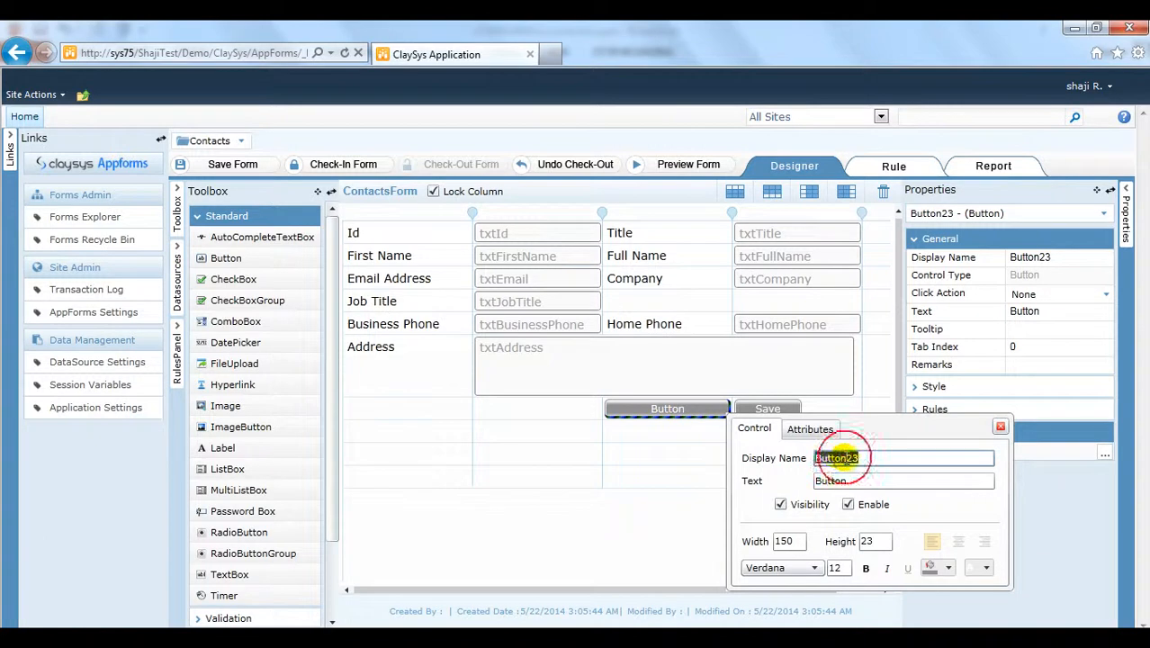
{"action": "type", "text": "btnUpdate"}
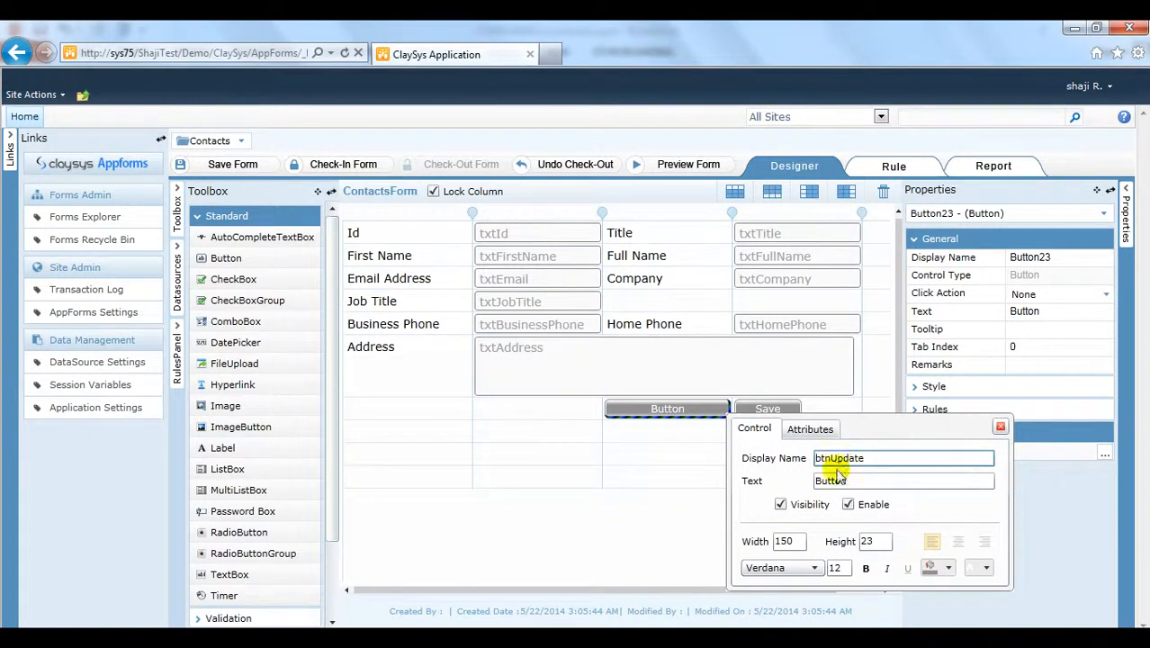
{"action": "double_click", "coordinate": [855, 481]}
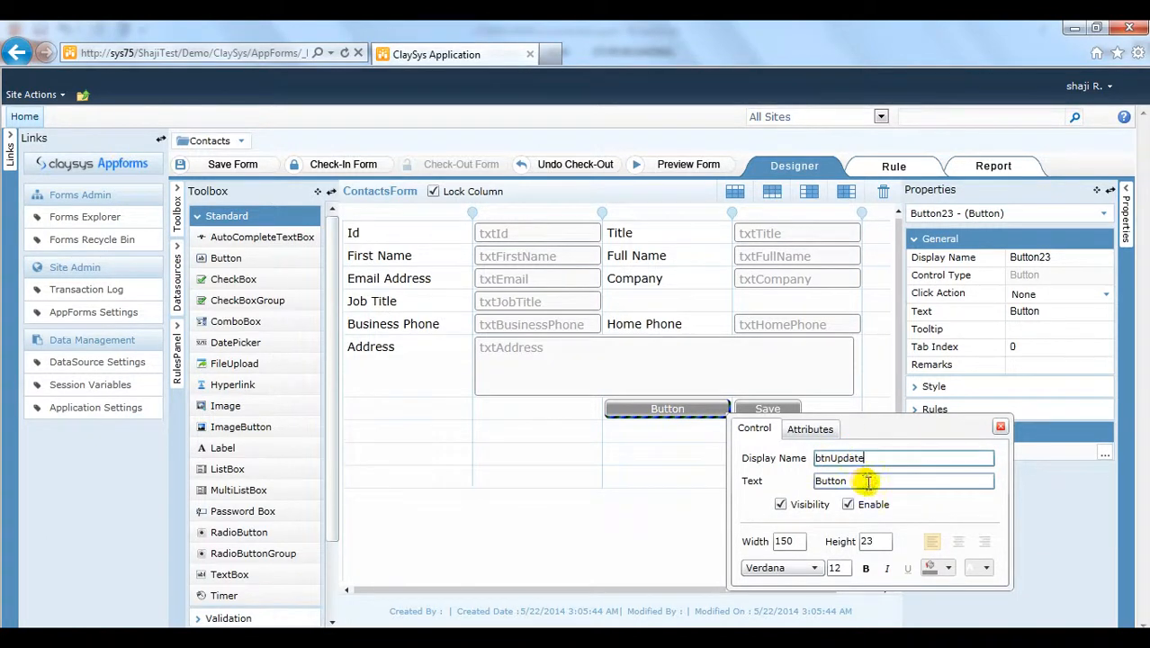
{"action": "type", "text": "Update"}
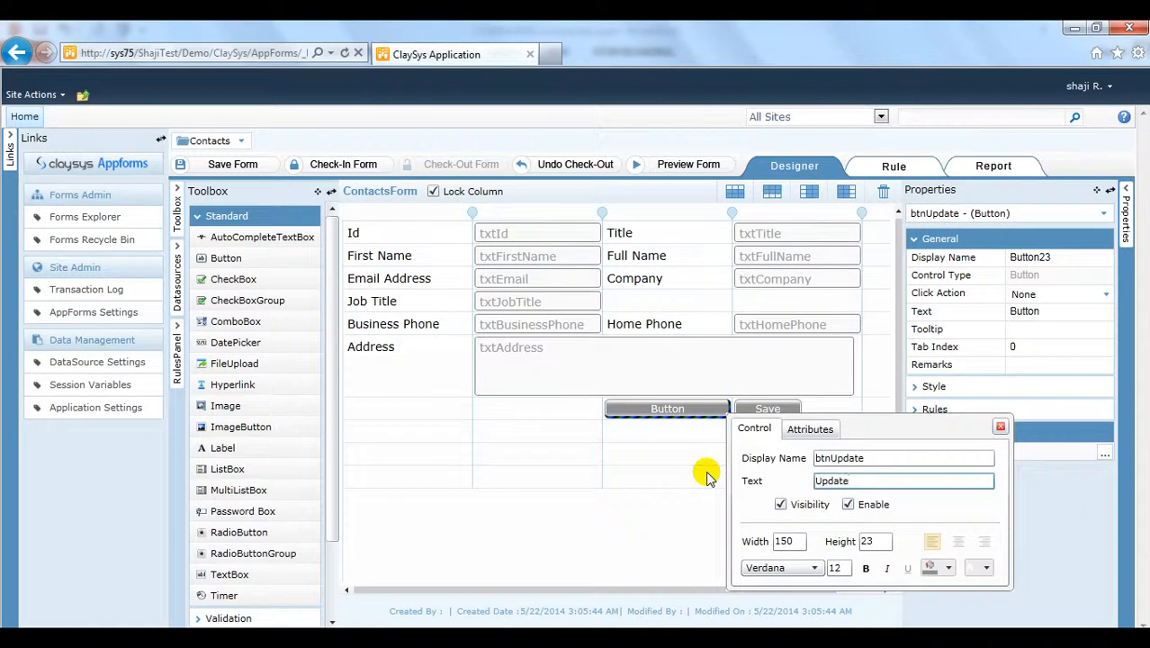
{"action": "double_click", "coordinate": [783, 541]}
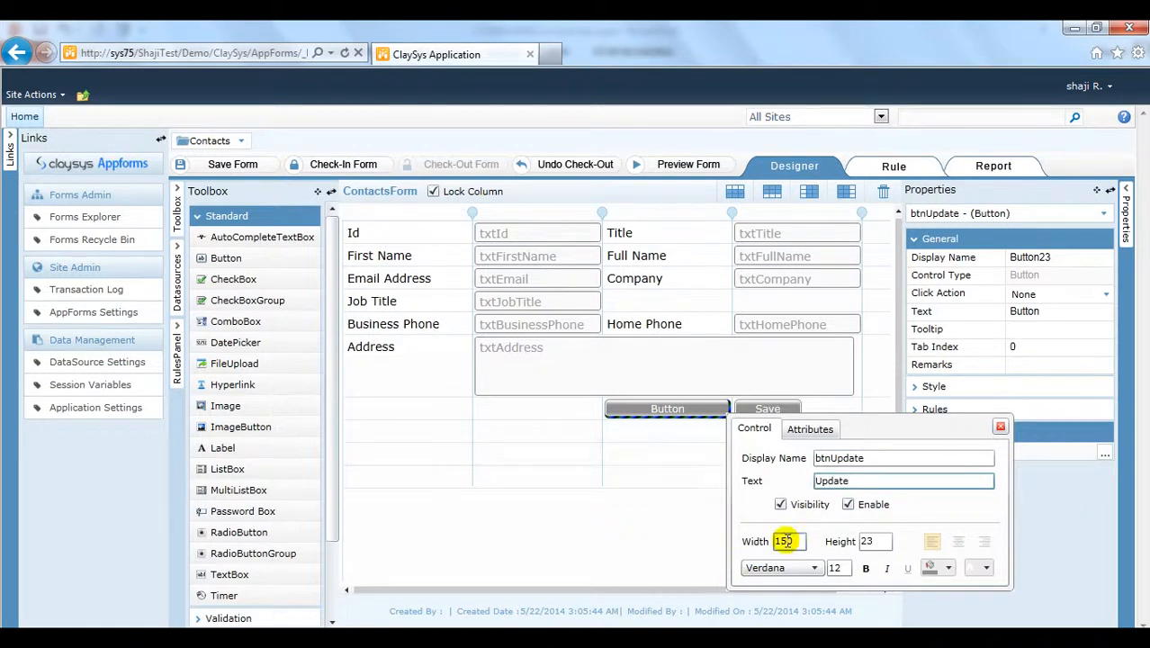
{"action": "key", "text": "Tab"}
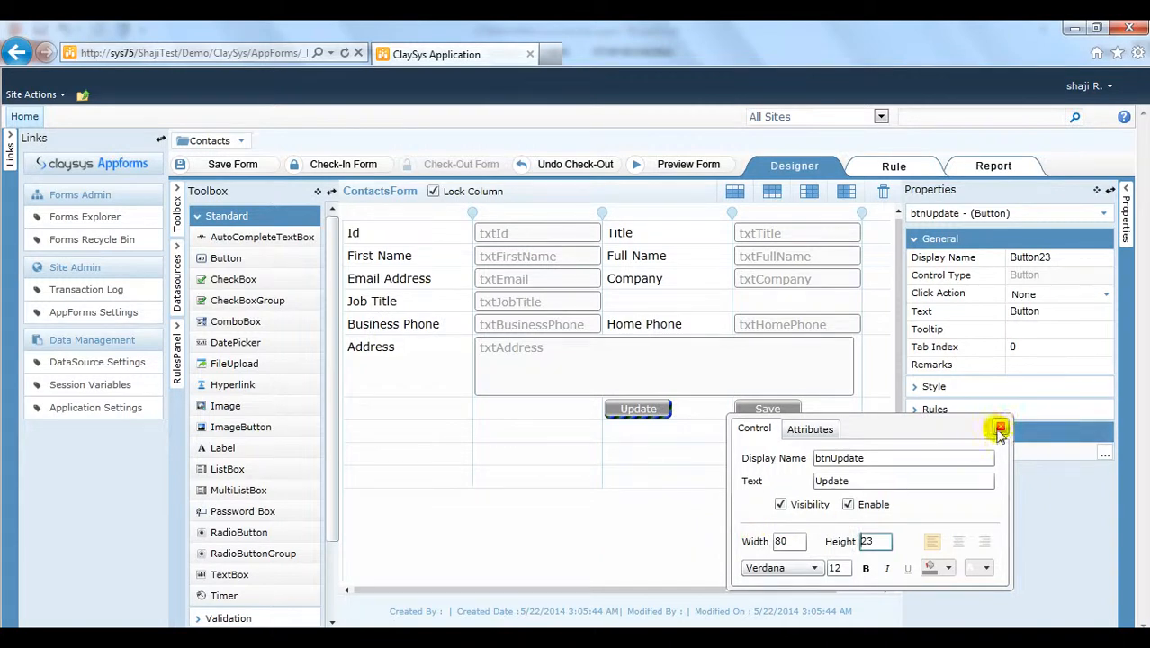
{"action": "left_click", "coordinate": [1001, 426]}
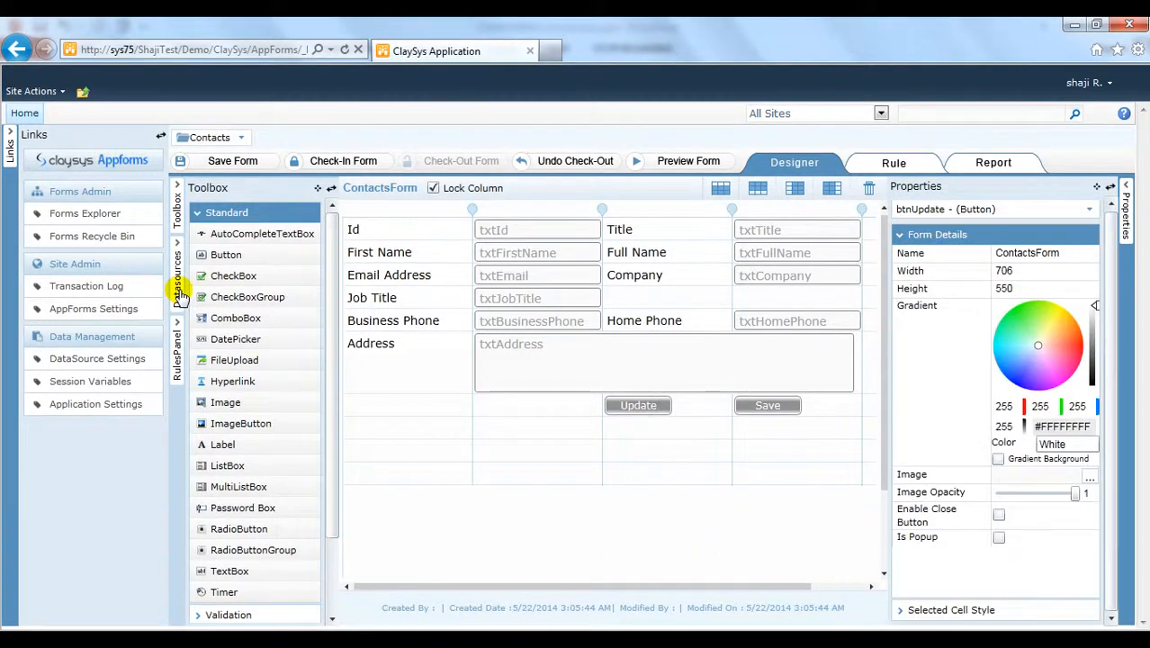
Step: Create a SharePoint data source bound to the Contacts list and proceed to its commands
{"action": "left_click", "coordinate": [177, 286]}
{"action": "left_click", "coordinate": [235, 216]}
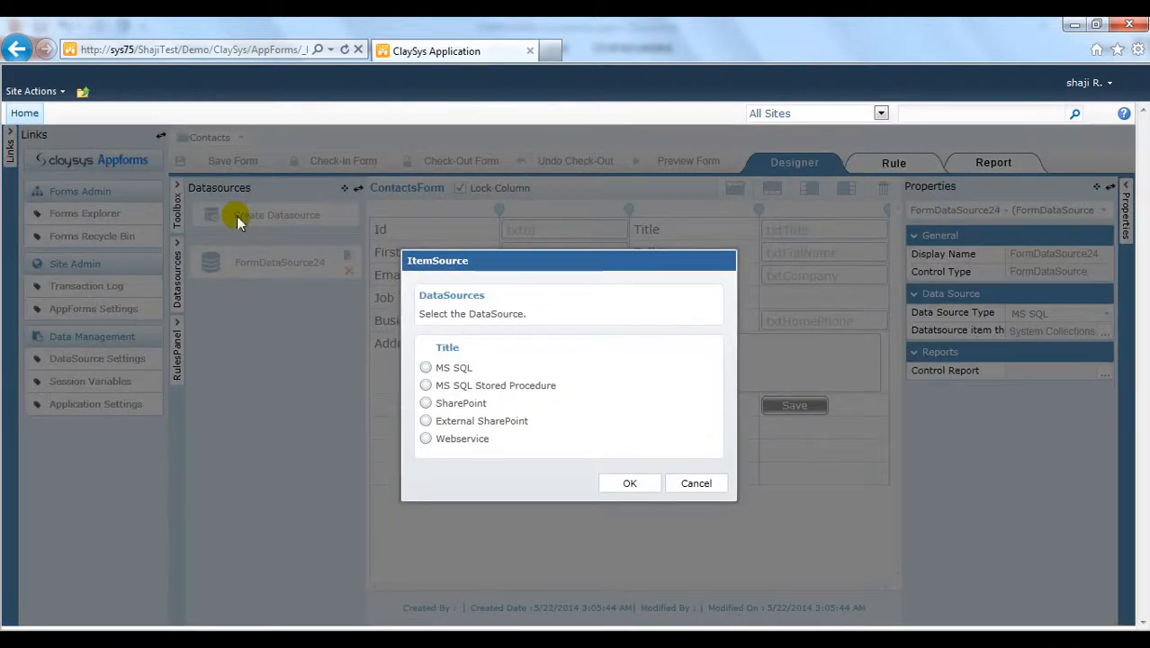
{"action": "left_click", "coordinate": [425, 404]}
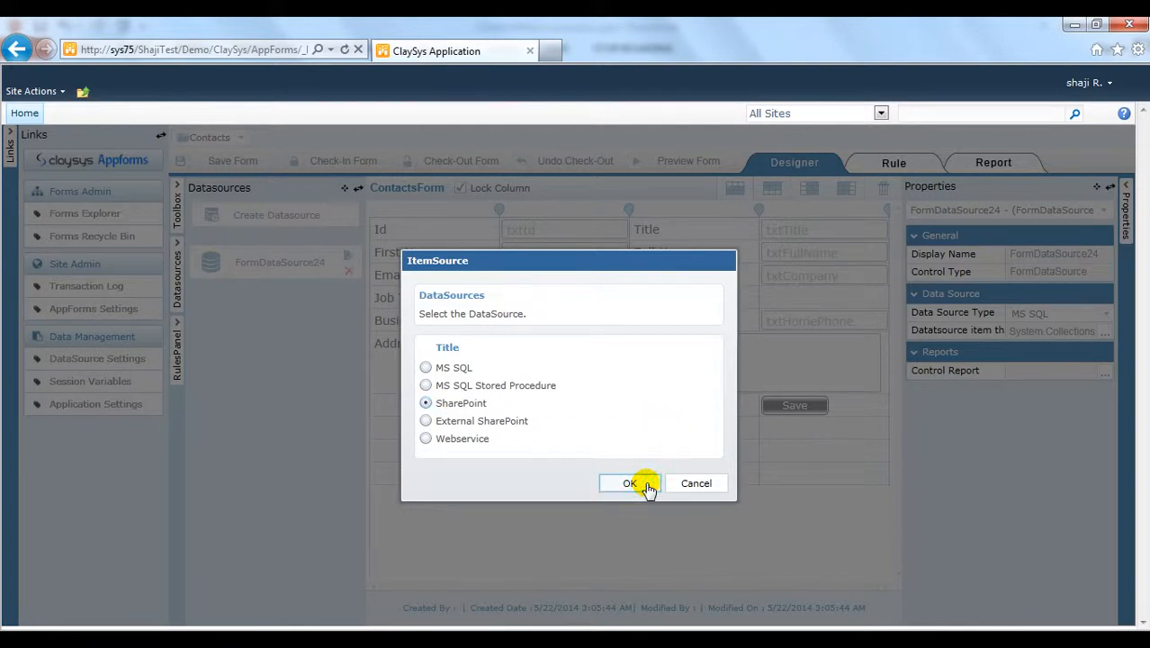
{"action": "left_click", "coordinate": [630, 483]}
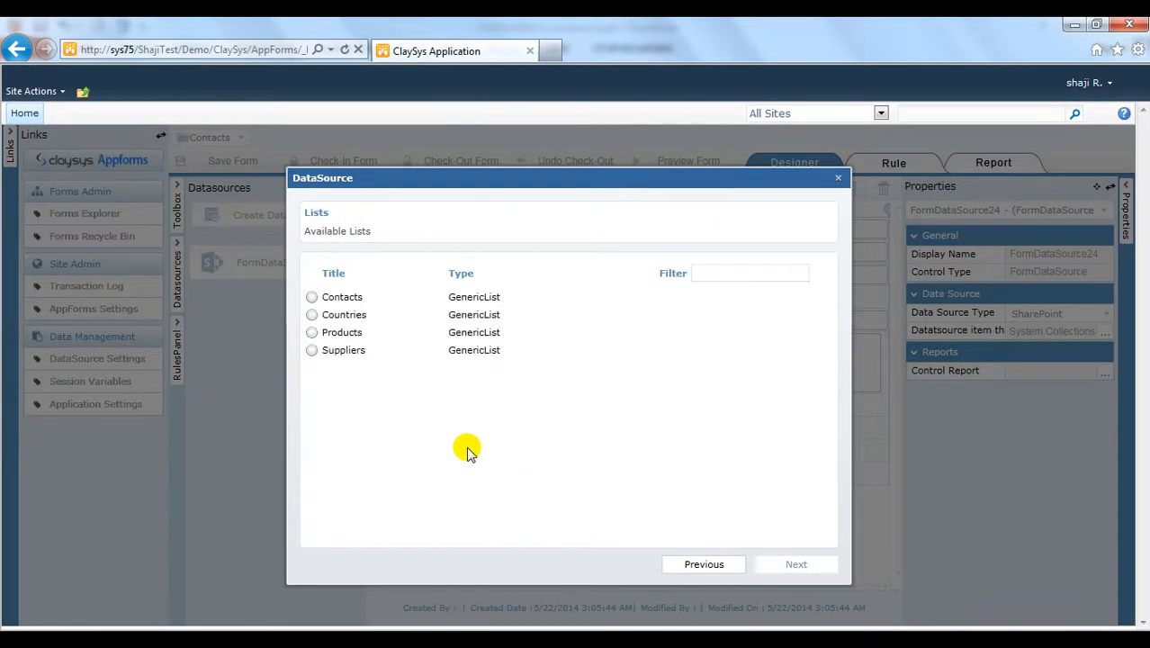
{"action": "left_click", "coordinate": [311, 299]}
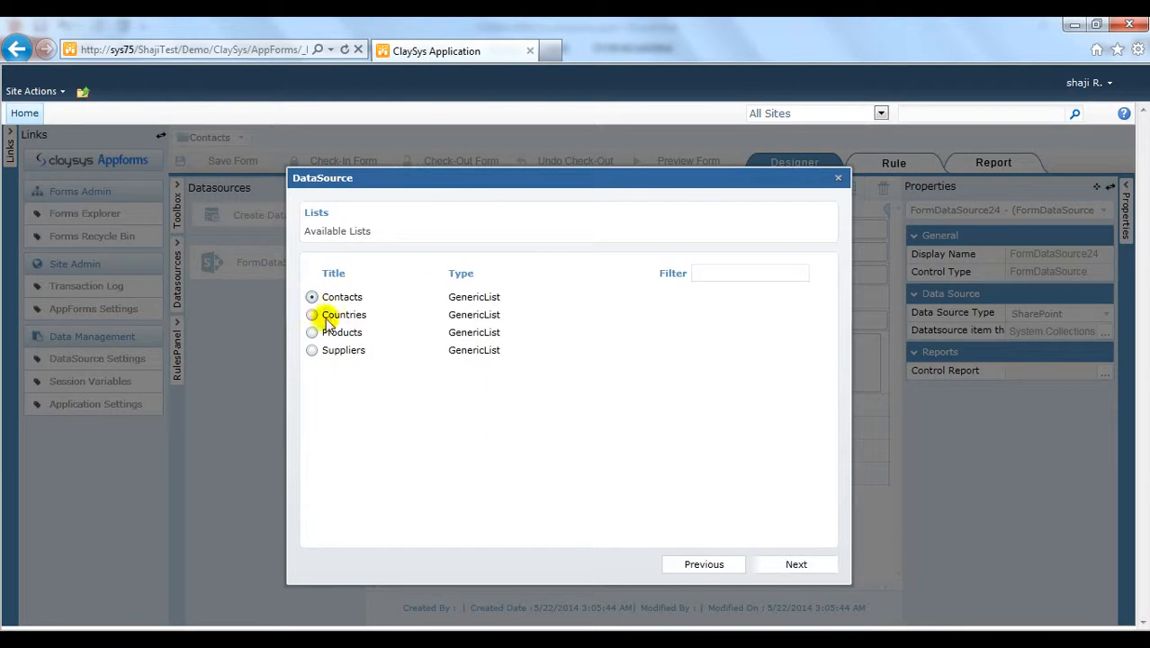
{"action": "left_click", "coordinate": [797, 564]}
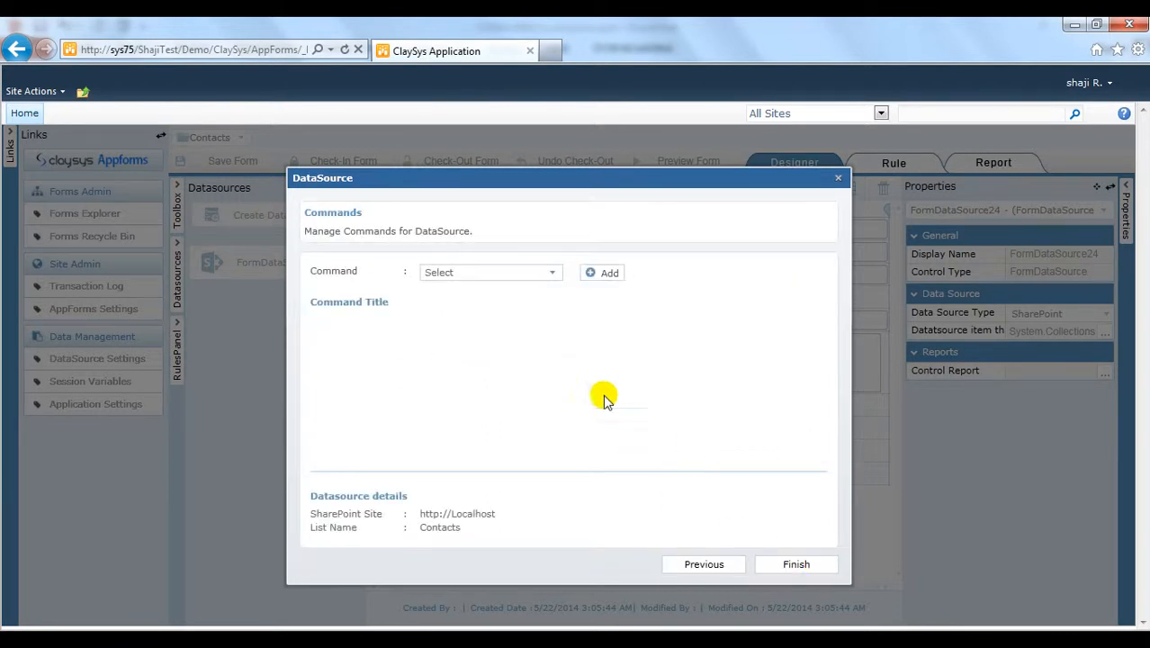
Step: Add an Insert command to the Contacts data source
{"action": "left_click", "coordinate": [538, 275]}
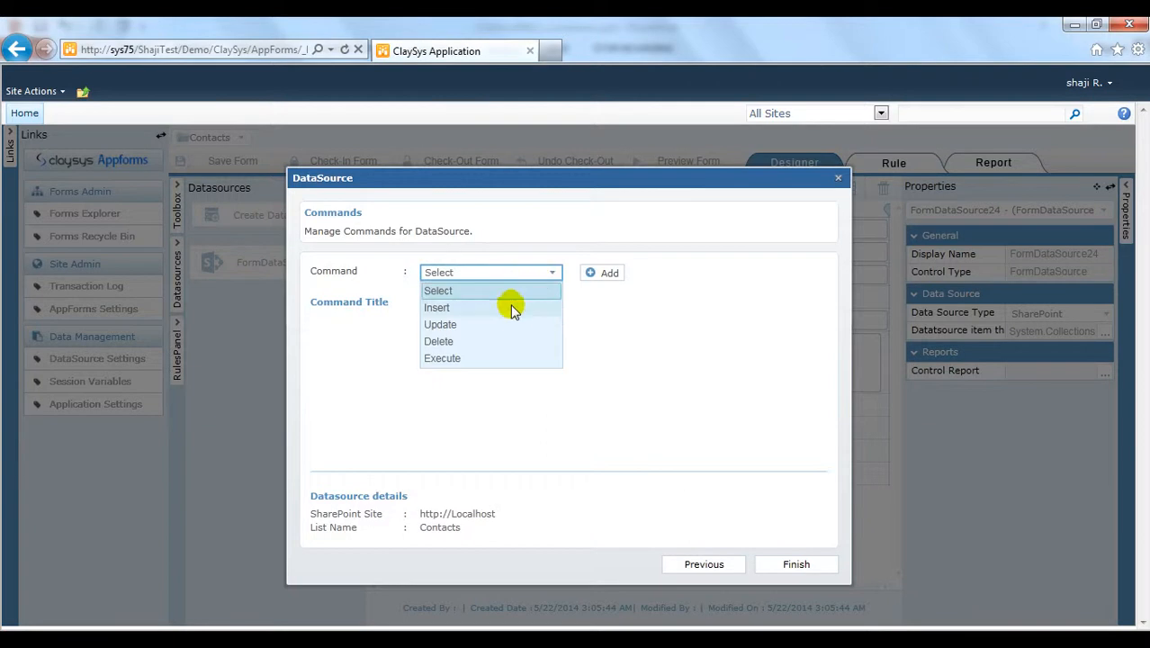
{"action": "left_click", "coordinate": [511, 308]}
{"action": "left_click", "coordinate": [604, 275]}
Step: Map the Insert columns, ID to txtId and Title to txtTitle, and confirm the mappings
{"action": "left_click", "coordinate": [611, 312]}
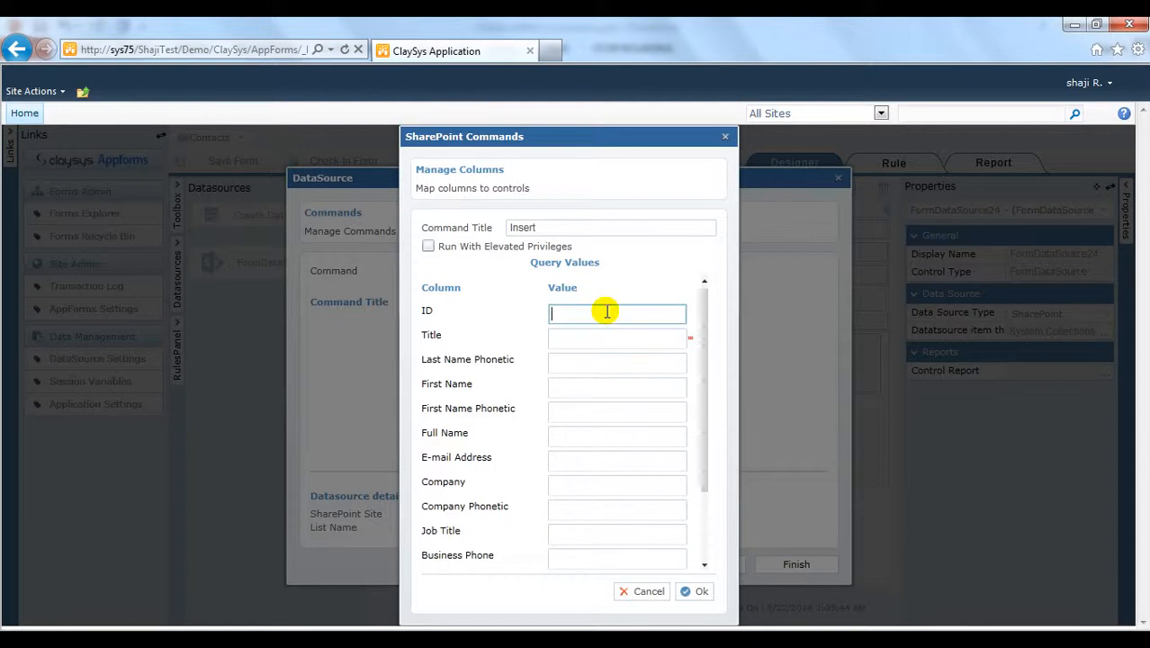
{"action": "type", "text": "txtt"}
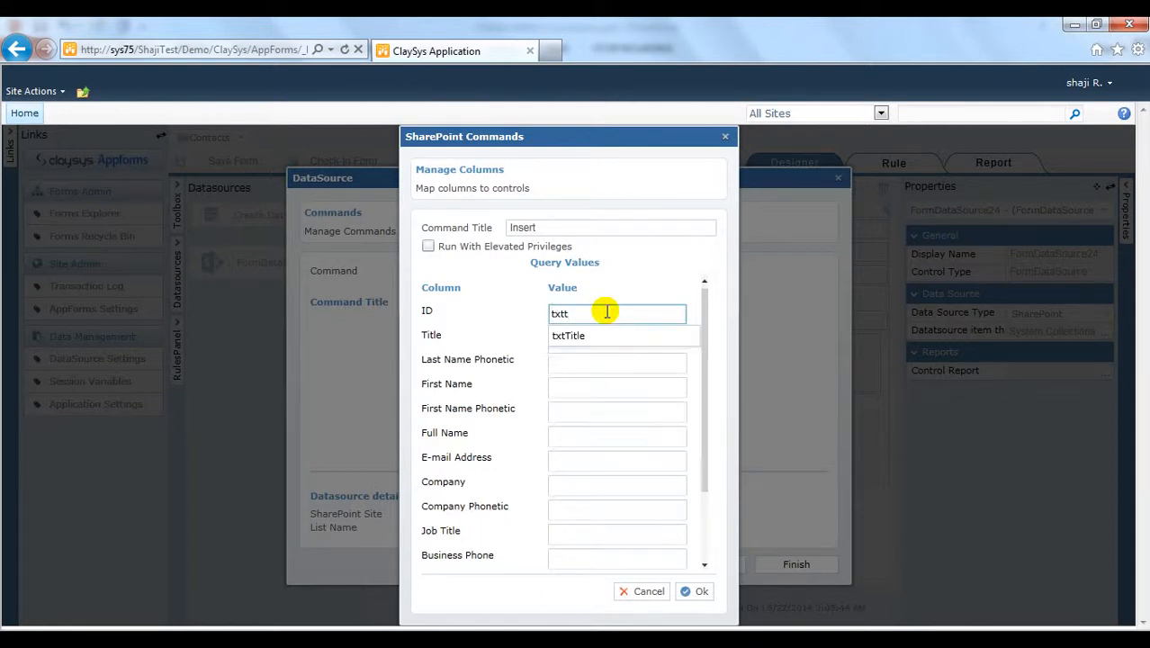
{"action": "key", "text": "BackSpace"}
{"action": "type", "text": "Id"}
{"action": "key", "text": "Tab"}
{"action": "type", "text": "txtt"}
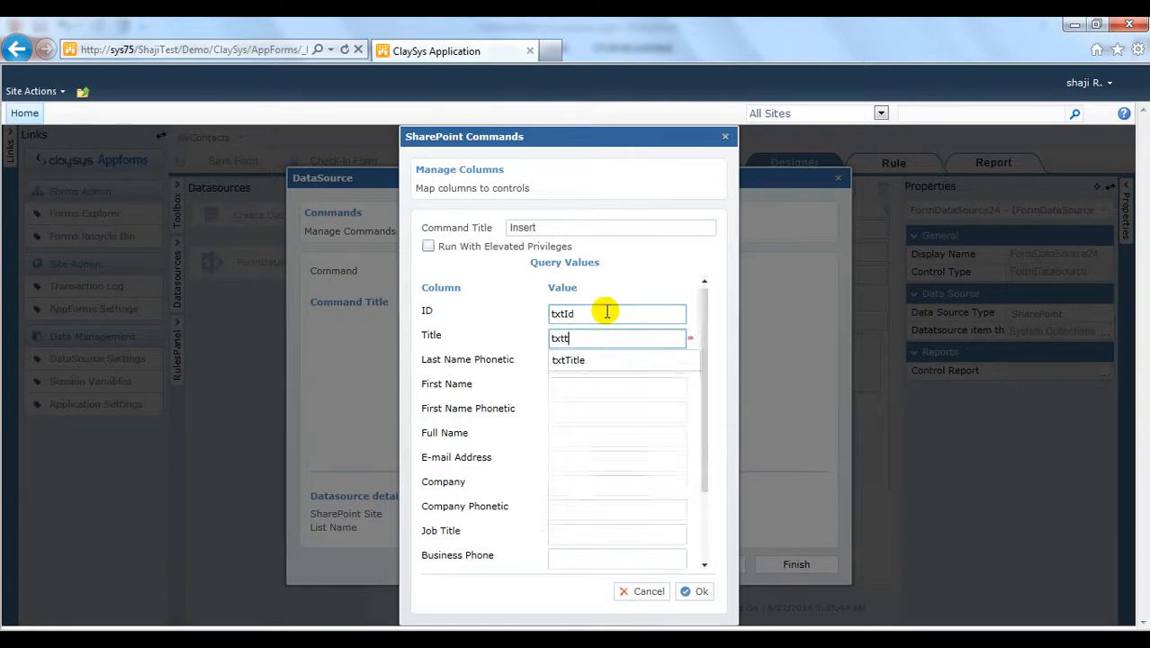
{"action": "key", "text": "Down"}
{"action": "key", "text": "Tab"}
{"action": "type", "text": "txt"}
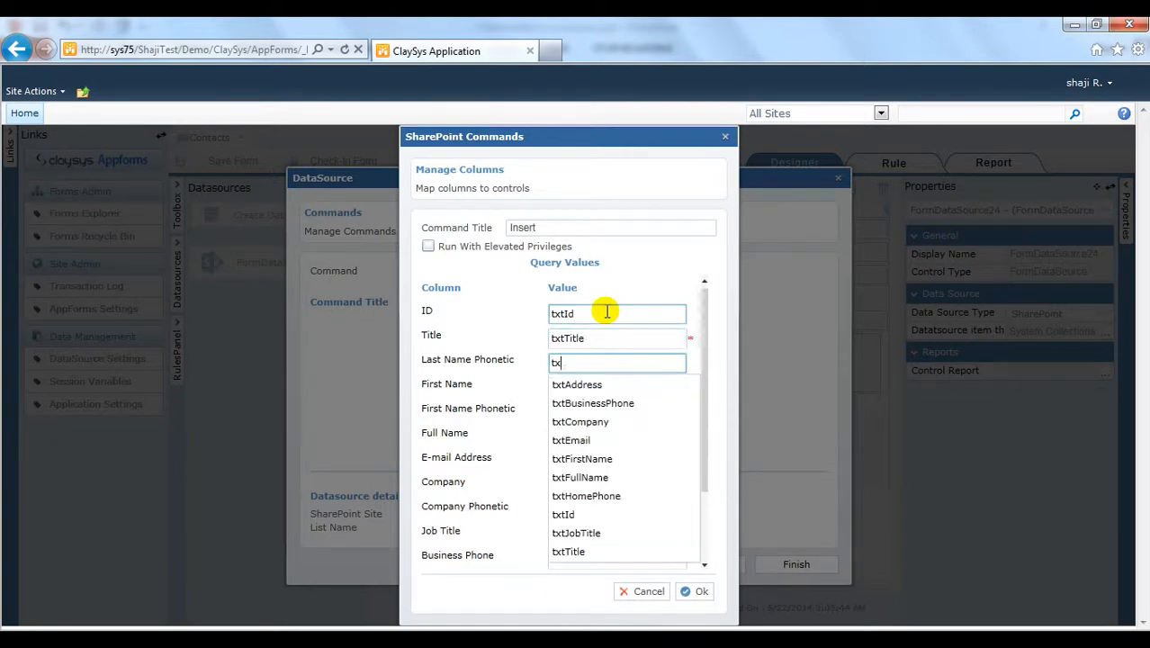
{"action": "key", "text": "BackSpace"}
{"action": "key", "text": "BackSpace"}
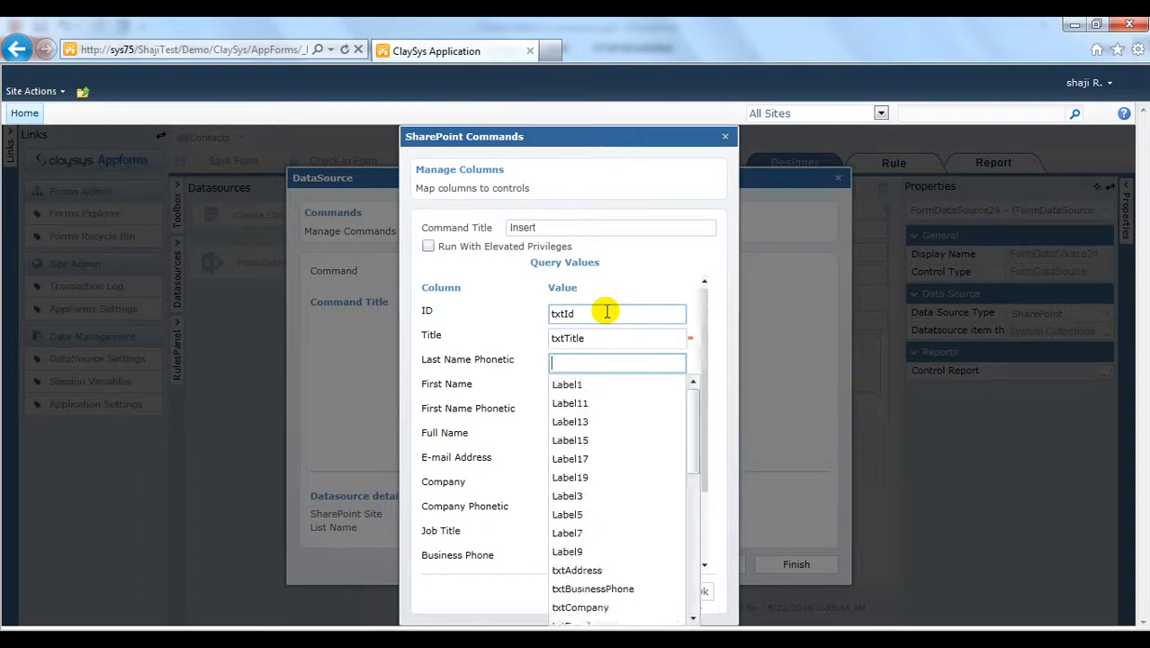
{"action": "key", "text": "Tab"}
{"action": "left_click_drag", "start_coordinate": [706, 333], "coordinate": [701, 295]}
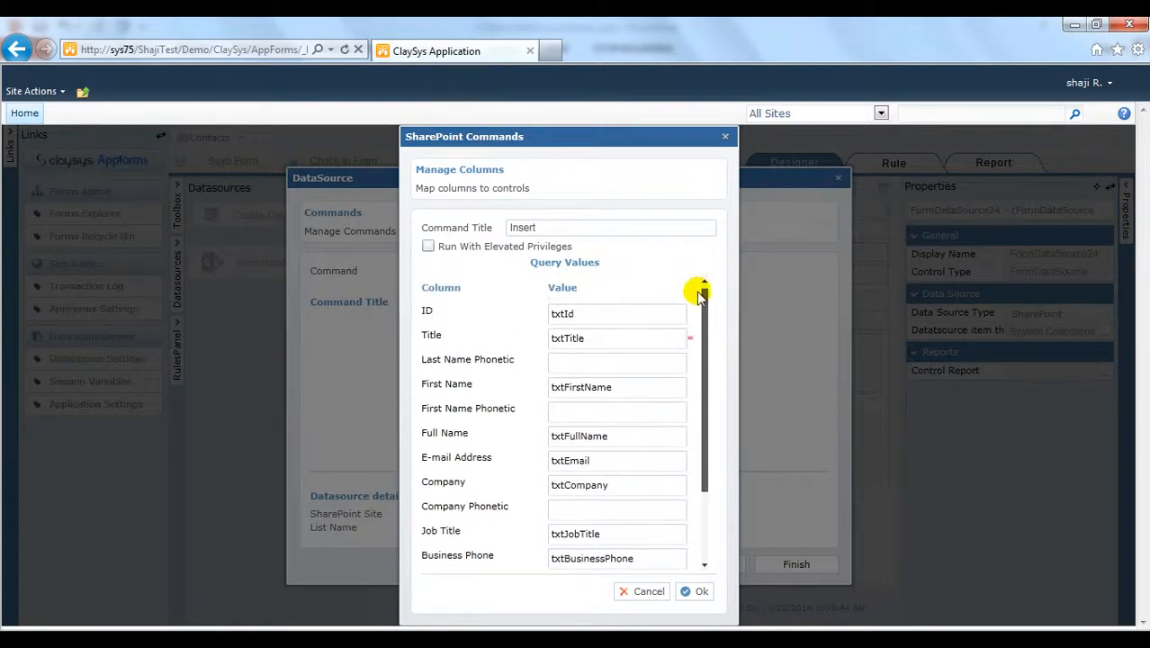
{"action": "left_click", "coordinate": [705, 592]}
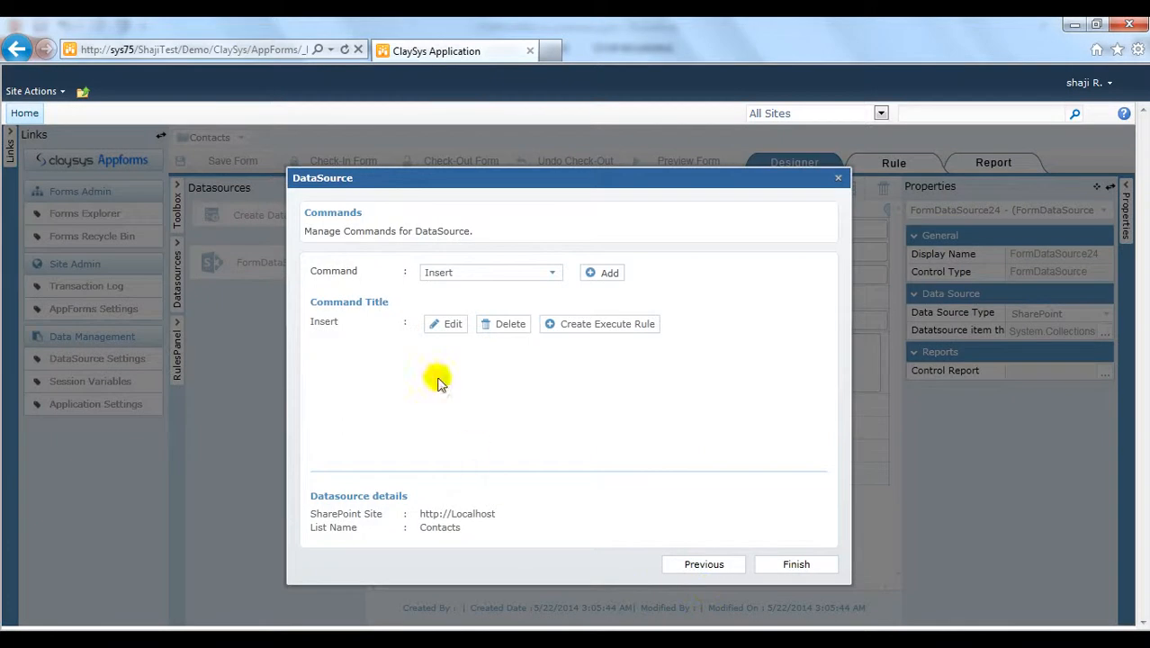
Step: Add an Update command with the criteria ID Equals txtId
{"action": "left_click", "coordinate": [537, 275]}
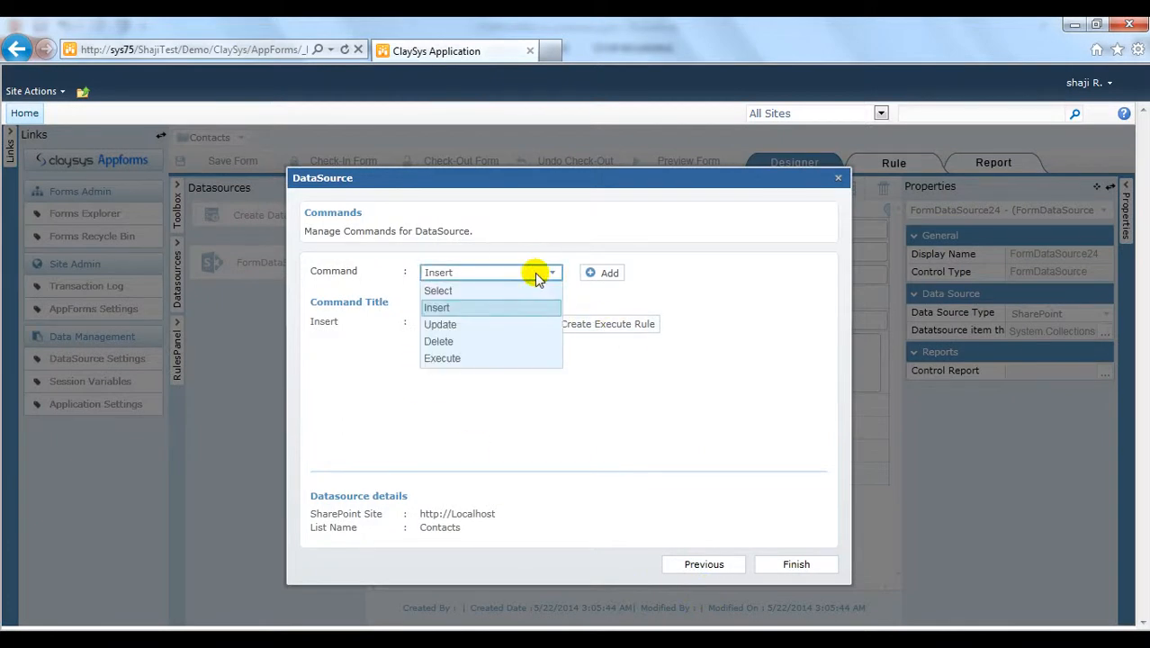
{"action": "left_click", "coordinate": [485, 324]}
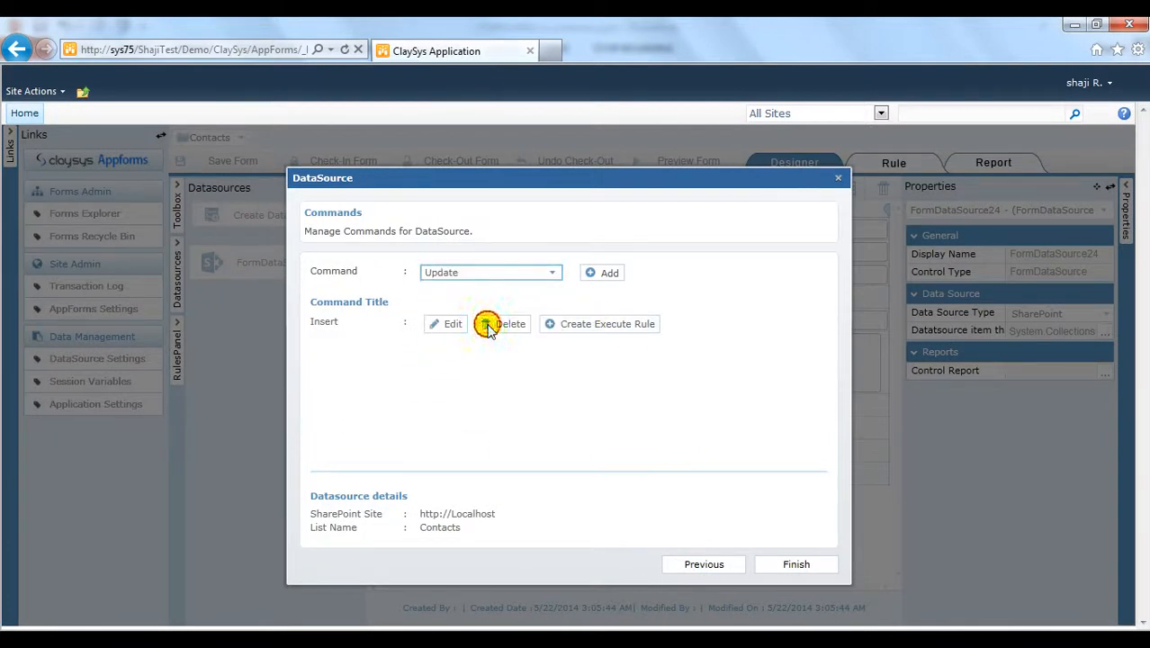
{"action": "left_click", "coordinate": [605, 272]}
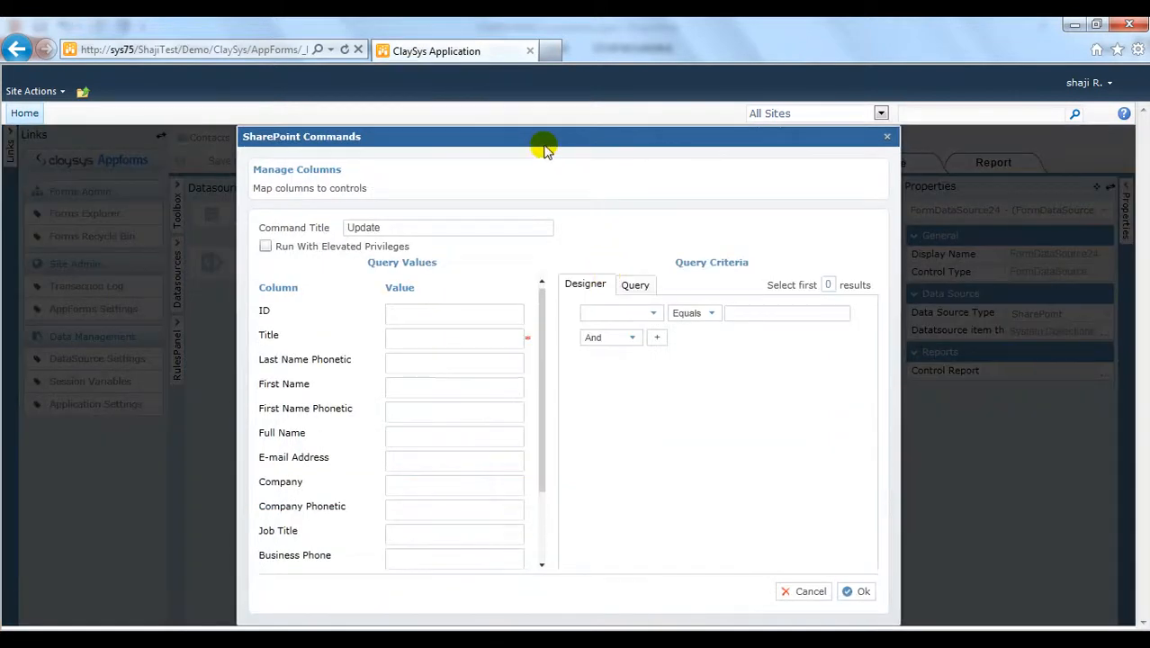
{"action": "left_click", "coordinate": [608, 314]}
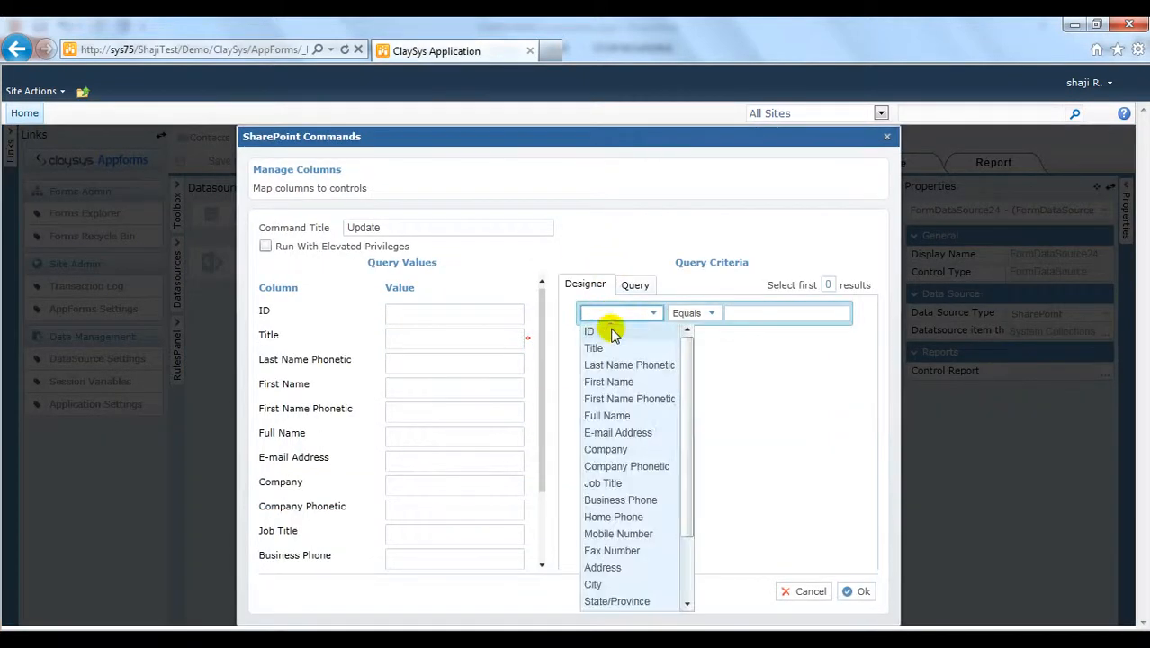
{"action": "left_click", "coordinate": [611, 331]}
{"action": "left_click", "coordinate": [734, 313]}
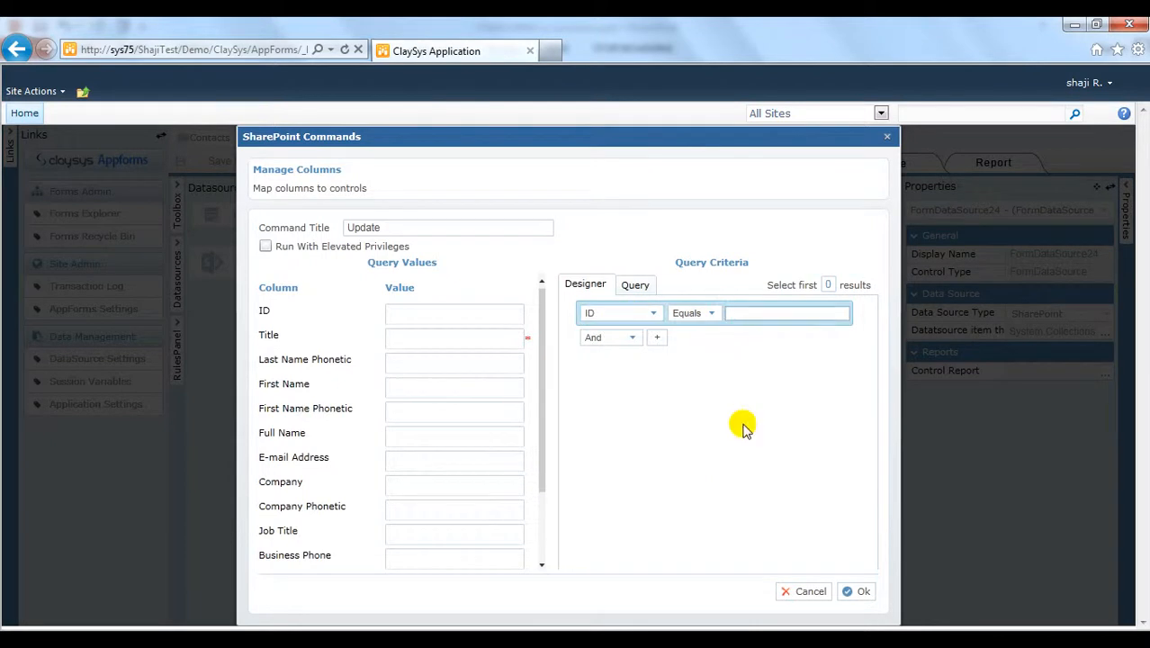
{"action": "type", "text": "txtI"}
{"action": "key", "text": "BackSpace"}
{"action": "type", "text": "I"}
{"action": "key", "text": "Down"}
{"action": "key", "text": "Tab"}
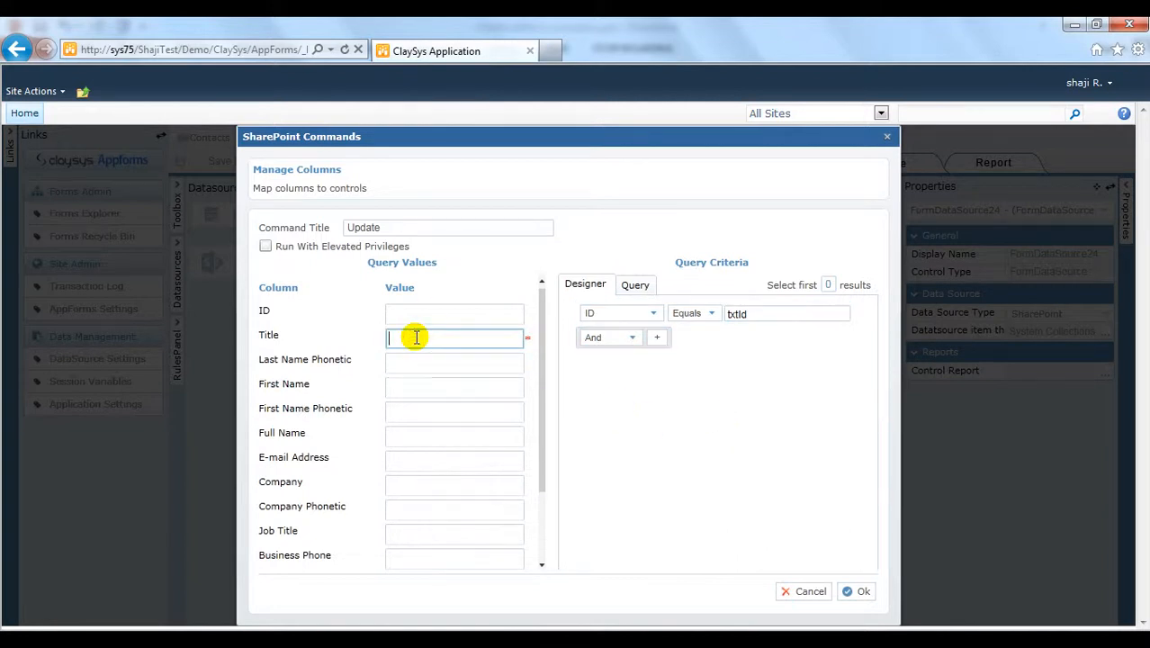
Step: Map the Title column to txtTitle and save the Update command
{"action": "type", "text": "txtt"}
{"action": "key", "text": "Down"}
{"action": "key", "text": "Tab"}
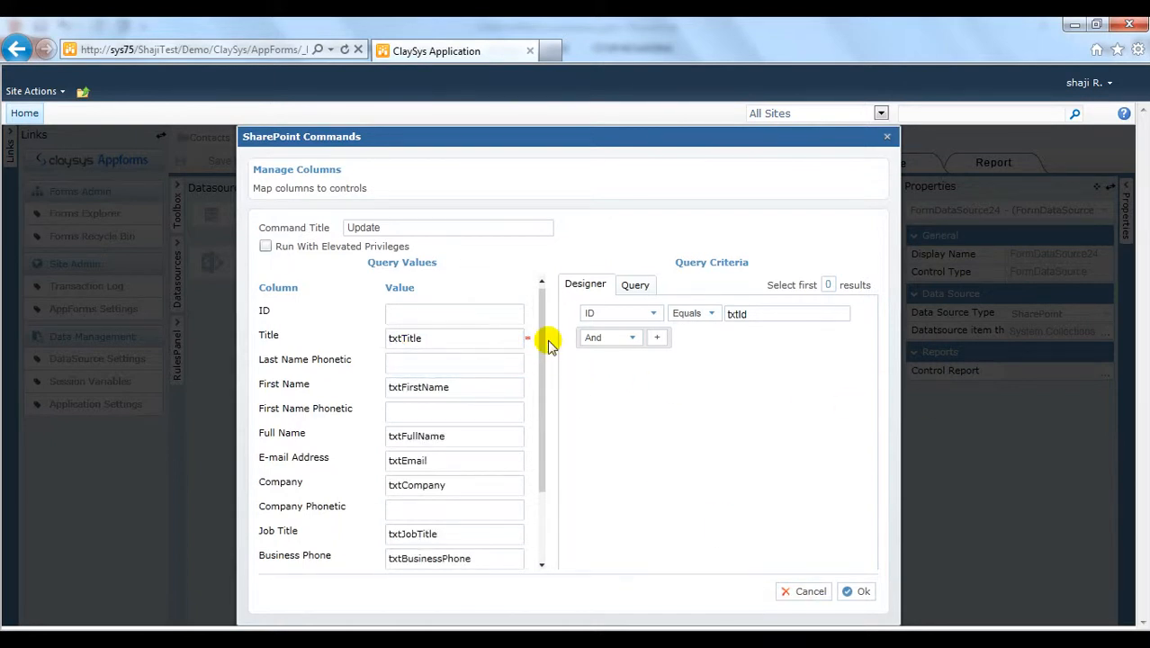
{"action": "left_click_drag", "start_coordinate": [543, 345], "coordinate": [544, 314]}
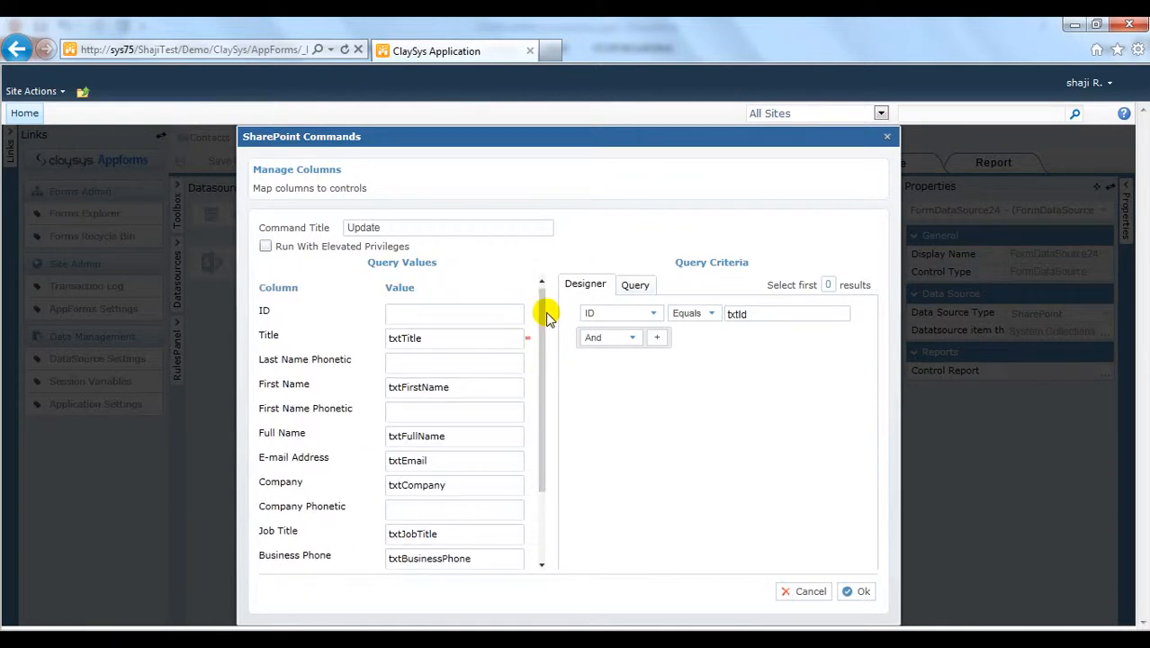
{"action": "left_click", "coordinate": [859, 589]}
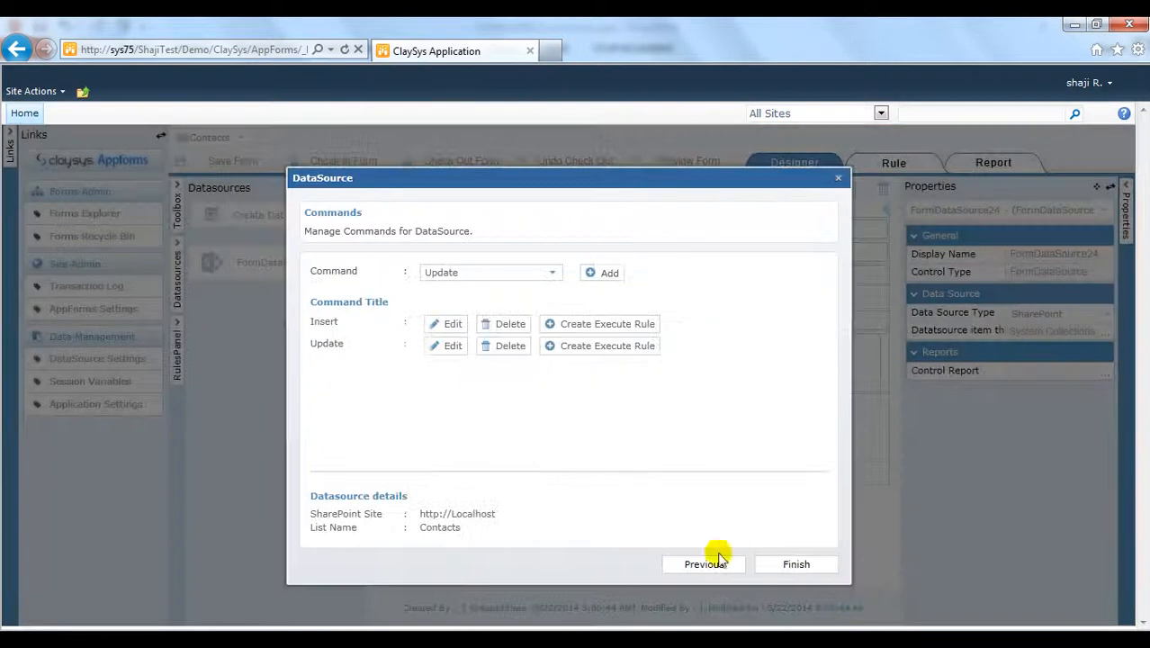
Step: Add a Select command to the data source with the criteria ID Equals txtId
{"action": "left_click", "coordinate": [526, 271]}
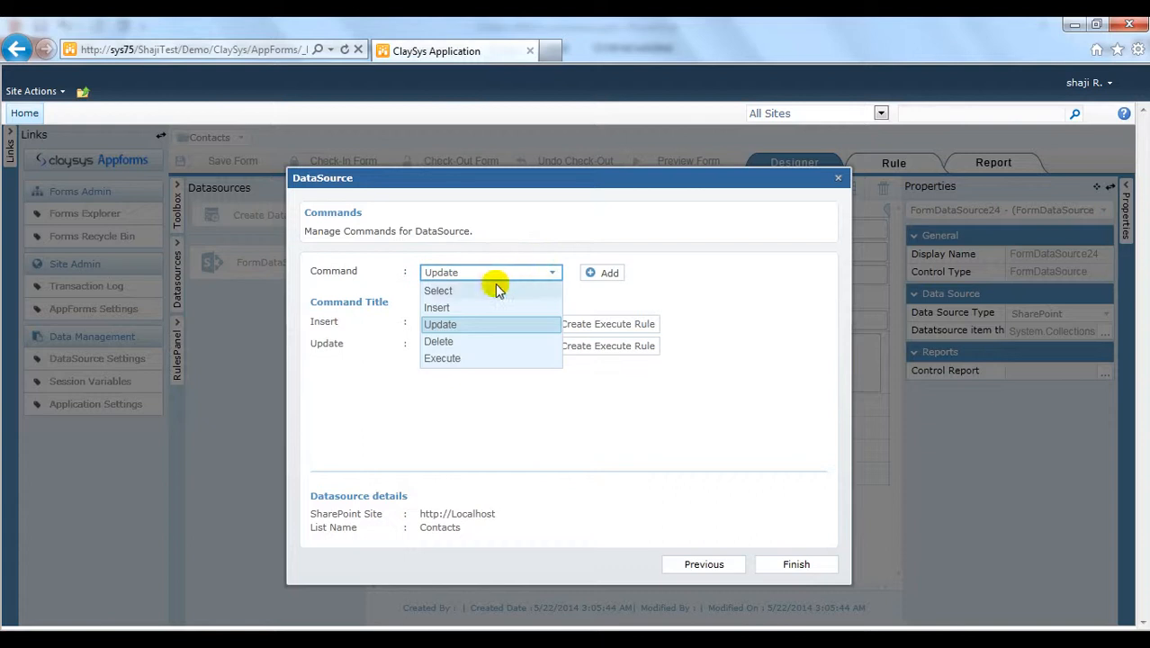
{"action": "left_click", "coordinate": [493, 290]}
{"action": "left_click", "coordinate": [603, 275]}
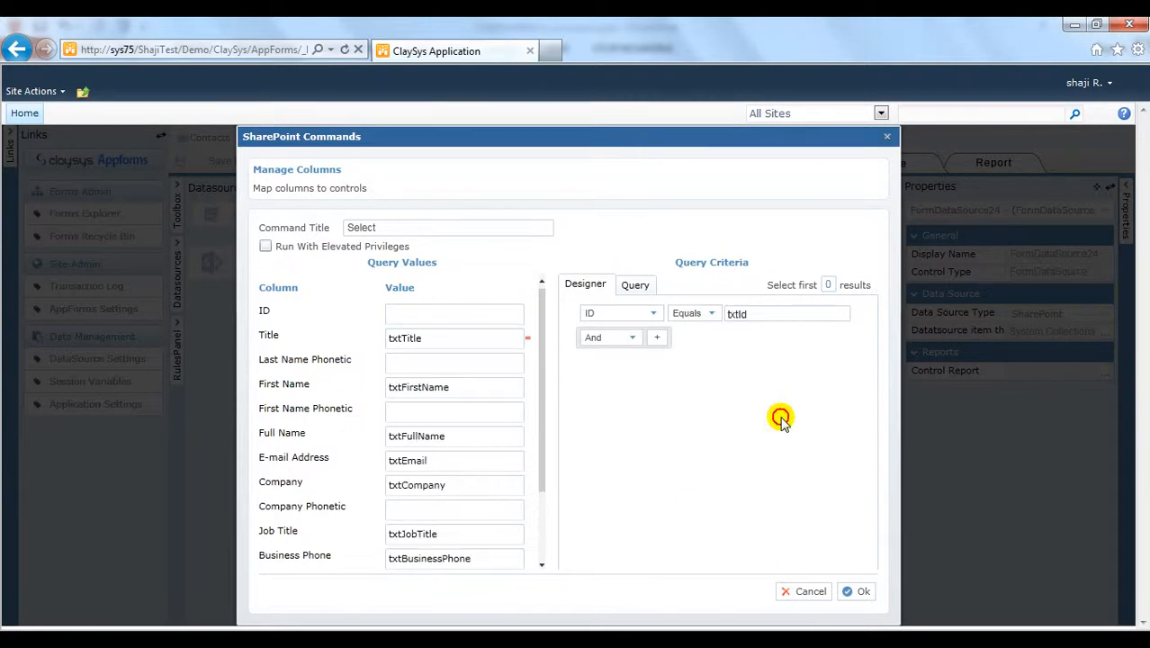
{"action": "left_click_drag", "start_coordinate": [538, 321], "coordinate": [546, 297]}
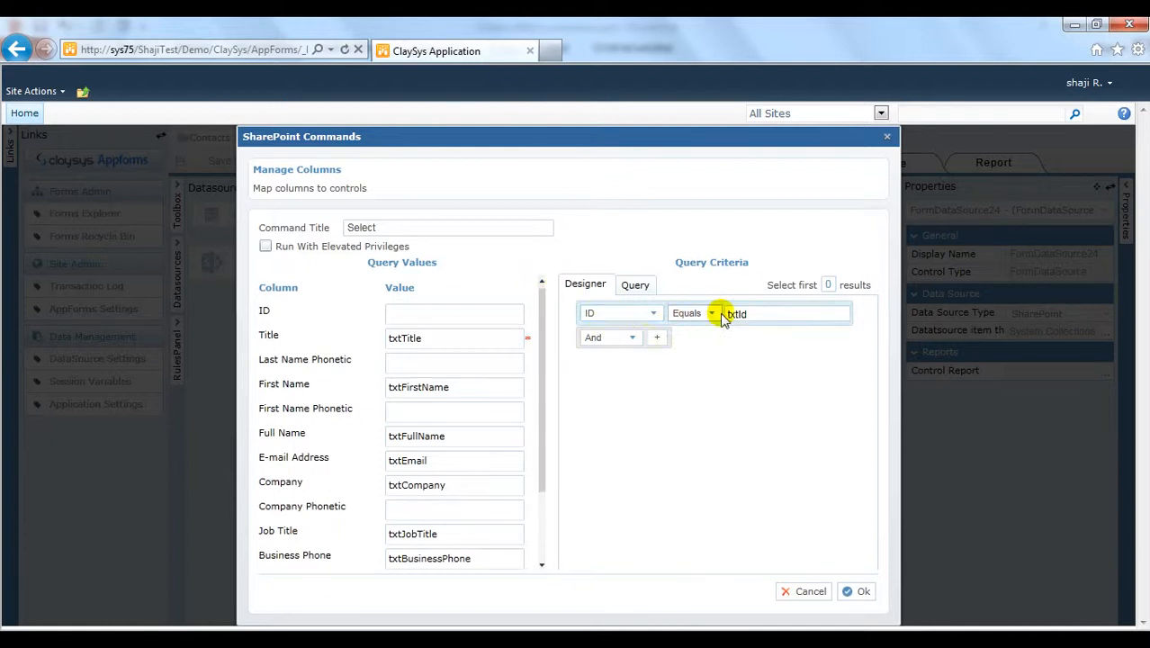
{"action": "left_click", "coordinate": [858, 594]}
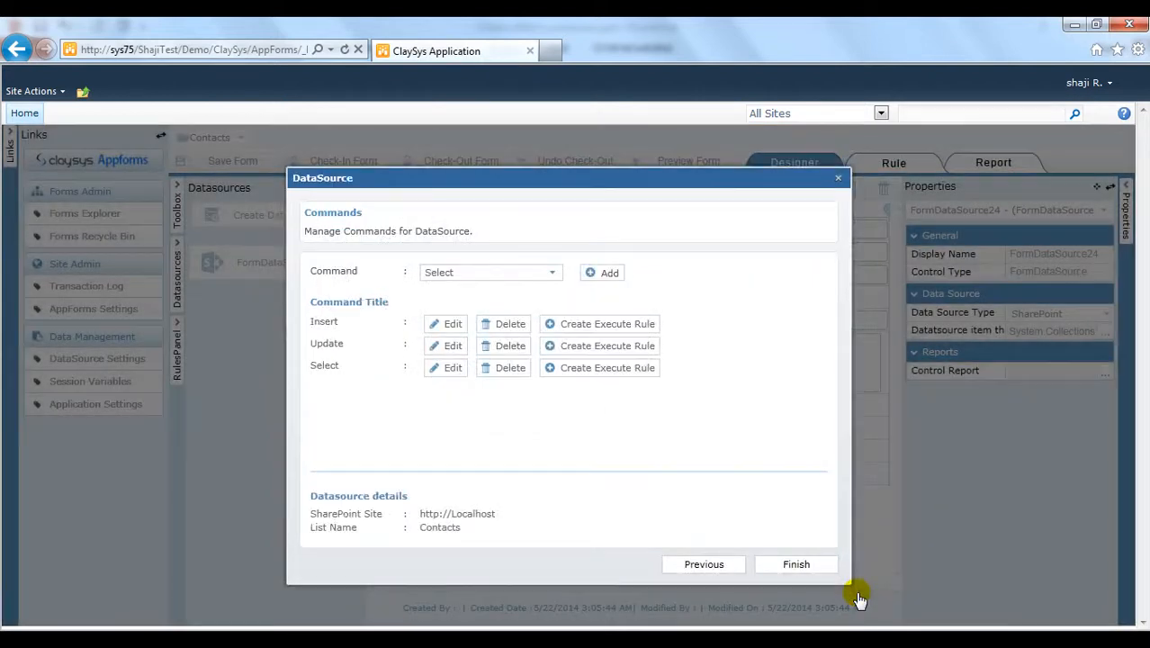
Step: Create execute rules: btnSave click runs Insert, btnUpdate click runs Update, txtId change runs Select
{"action": "left_click", "coordinate": [640, 329]}
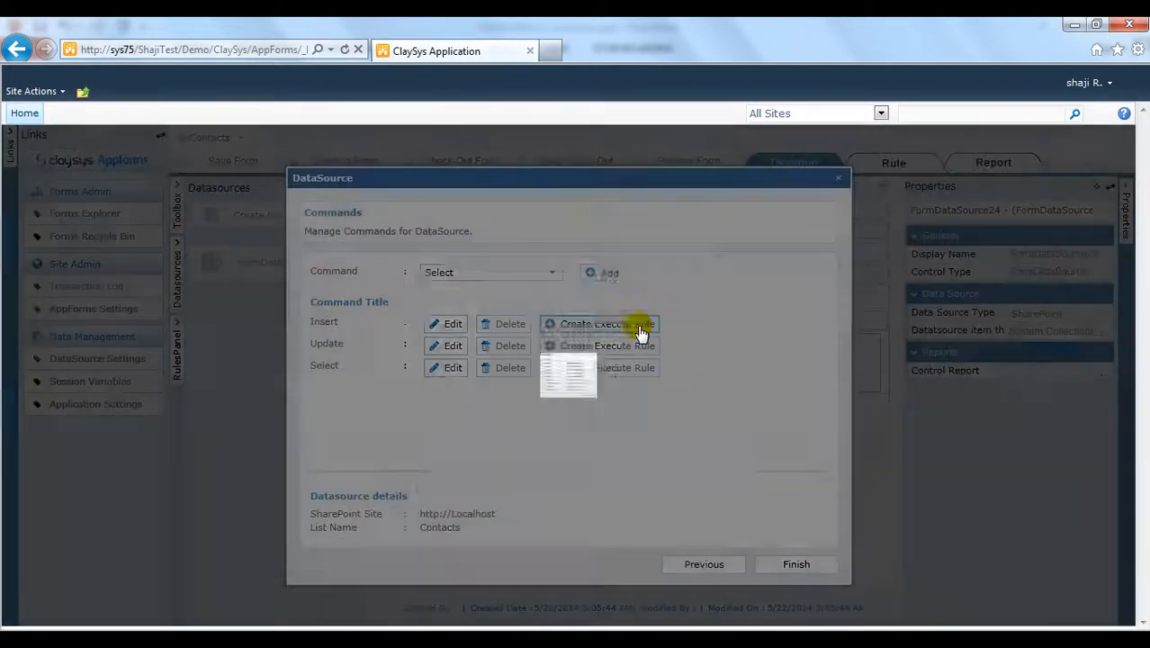
{"action": "left_click_drag", "start_coordinate": [703, 325], "coordinate": [697, 431]}
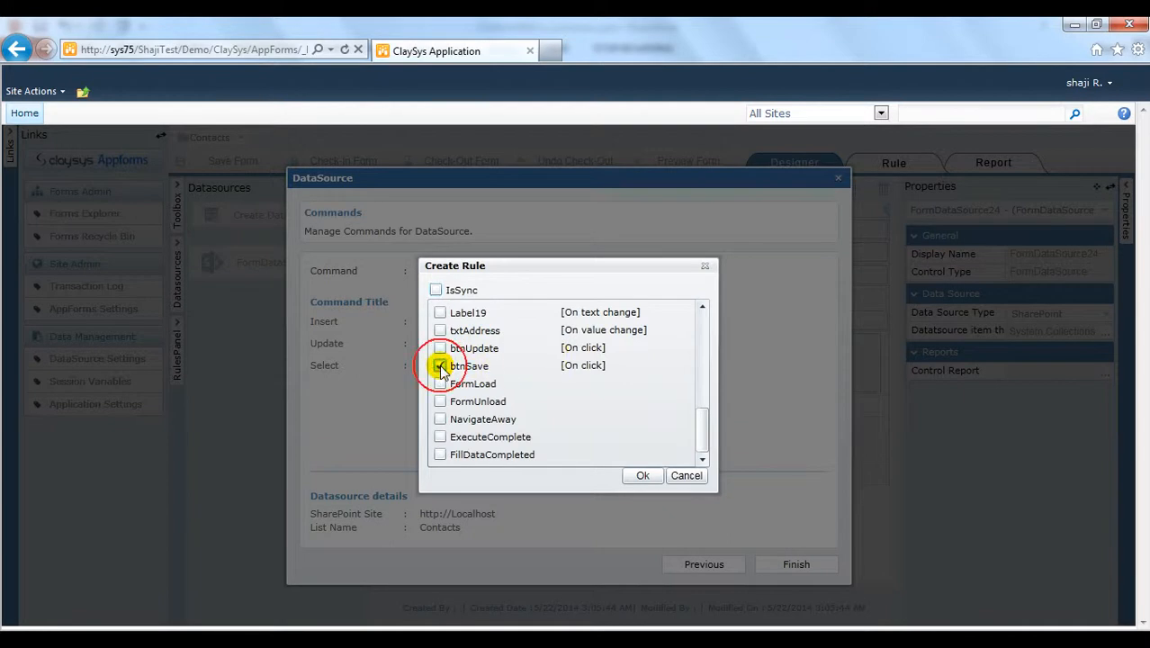
{"action": "left_click", "coordinate": [636, 475]}
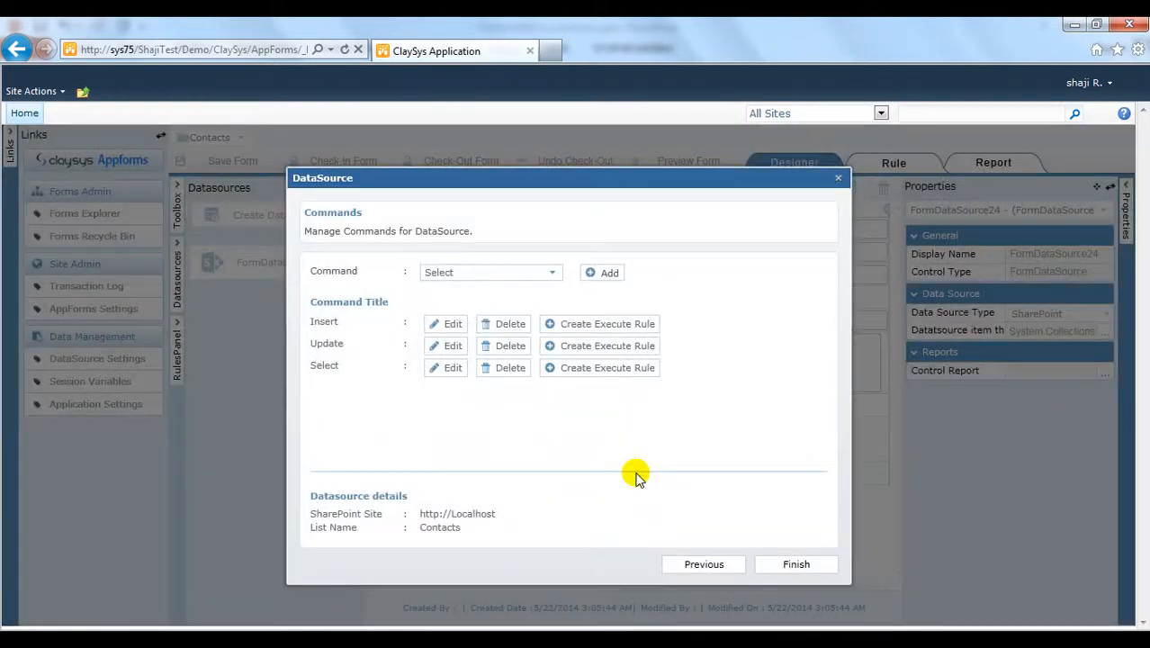
{"action": "left_click", "coordinate": [586, 349]}
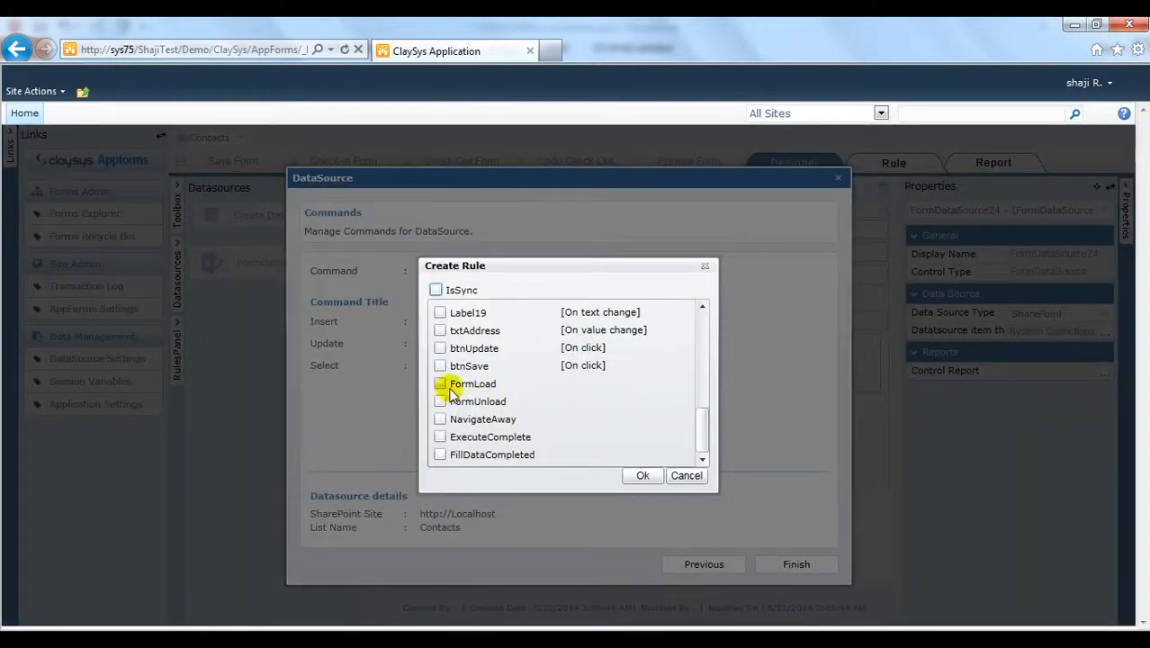
{"action": "left_click", "coordinate": [438, 349]}
{"action": "left_click", "coordinate": [642, 475]}
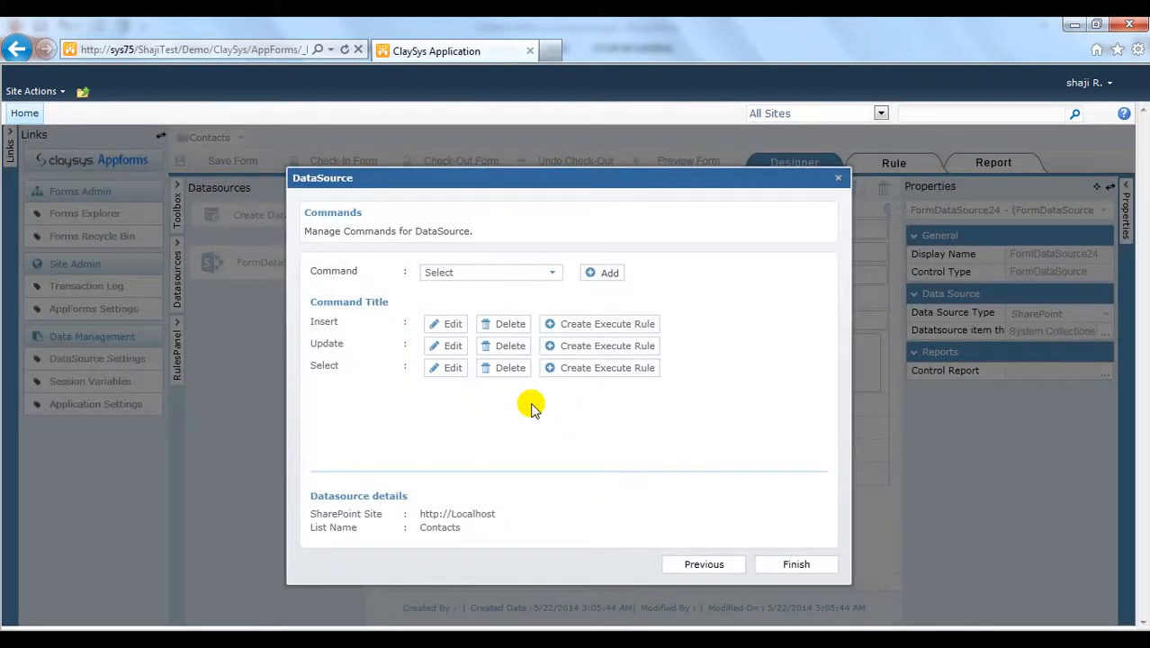
{"action": "left_click", "coordinate": [570, 367]}
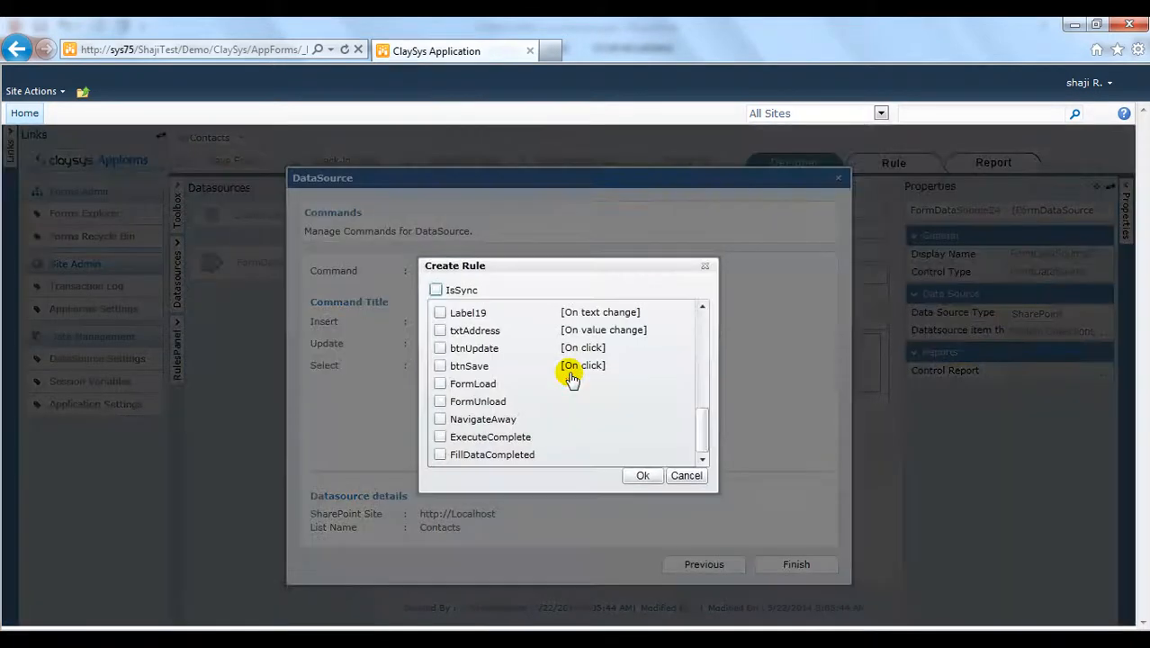
{"action": "left_click_drag", "start_coordinate": [700, 416], "coordinate": [700, 311]}
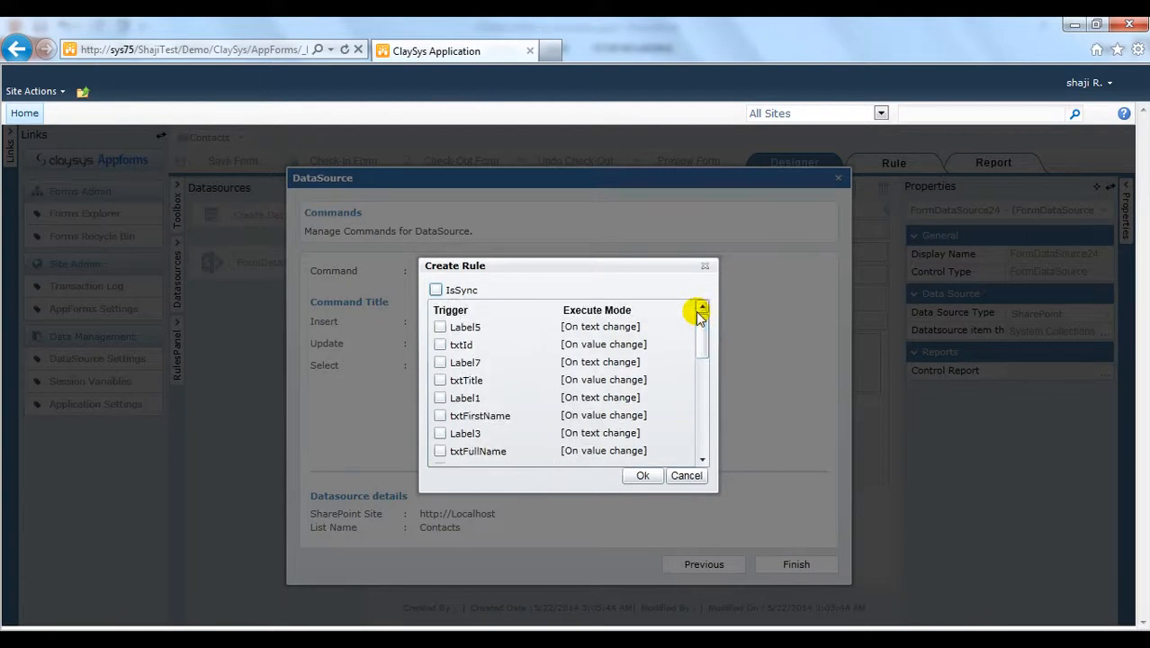
{"action": "left_click", "coordinate": [439, 345]}
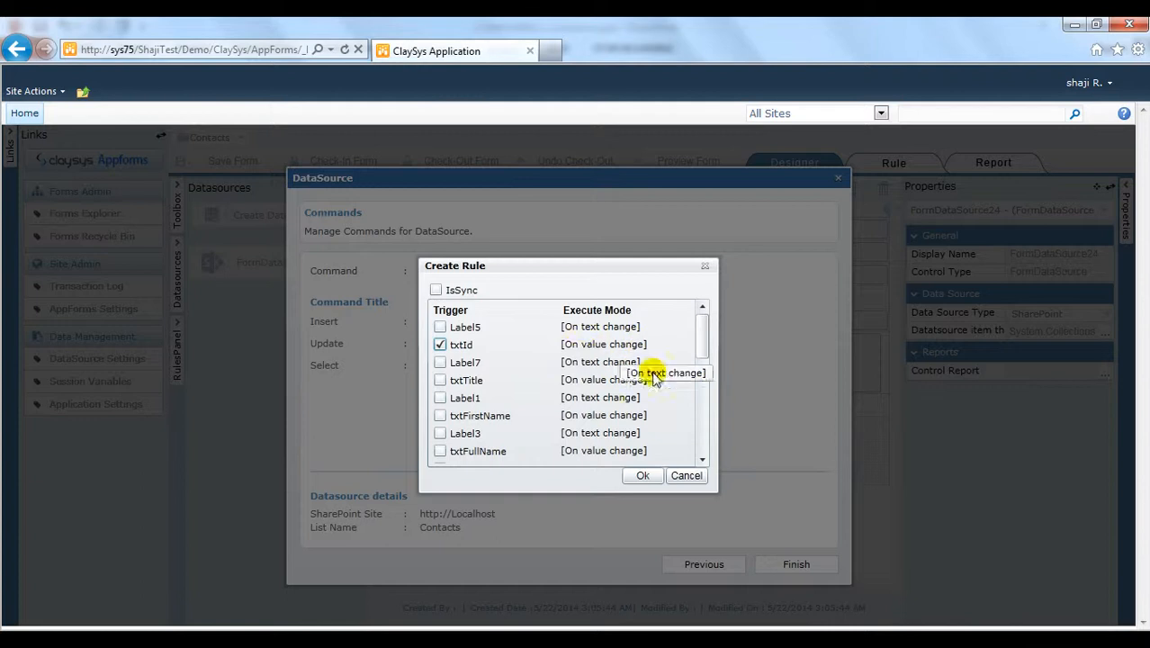
{"action": "left_click", "coordinate": [644, 475]}
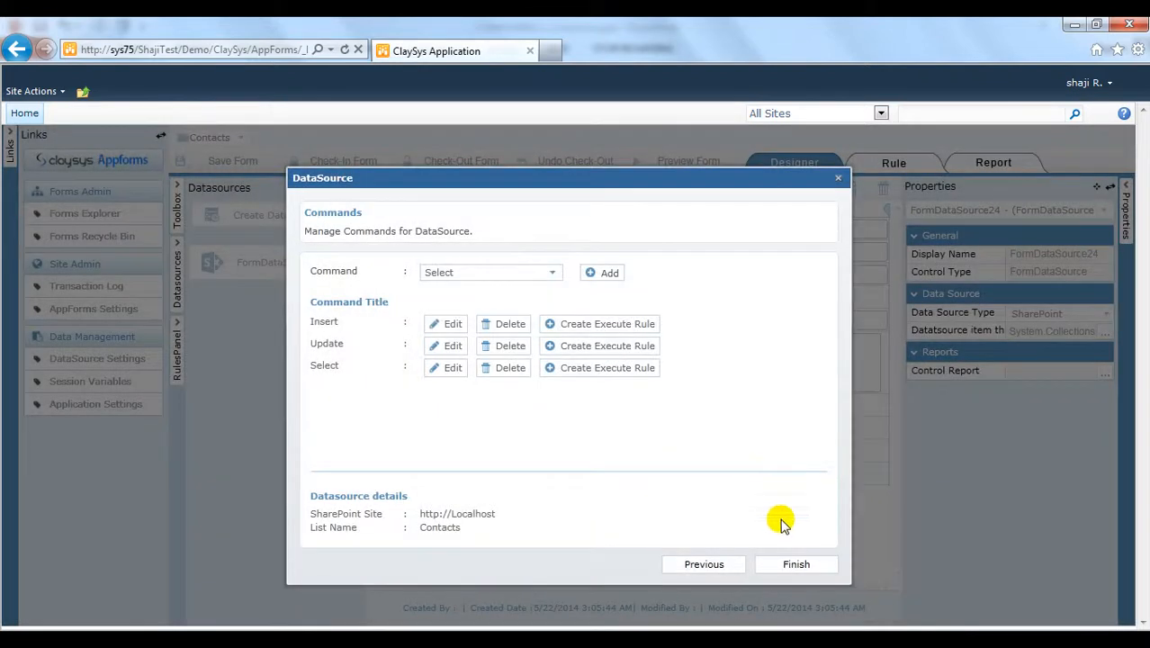
Step: Finish the data source setup and create a new FormLoadRule in the rules panel
{"action": "left_click", "coordinate": [795, 565]}
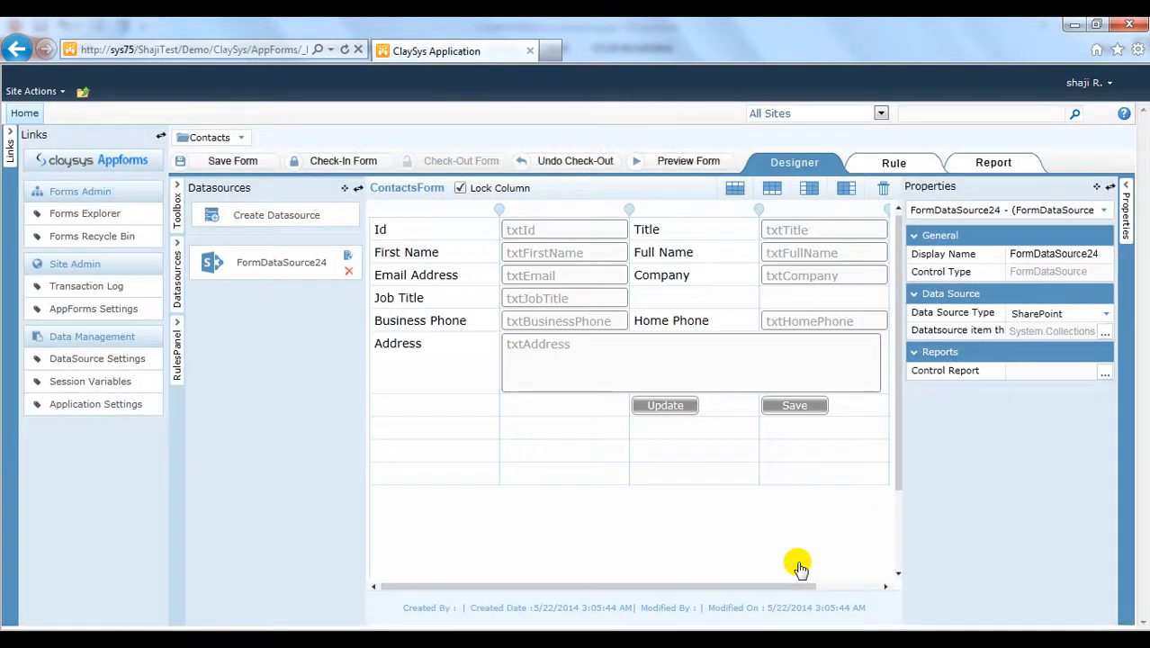
{"action": "left_click", "coordinate": [178, 369]}
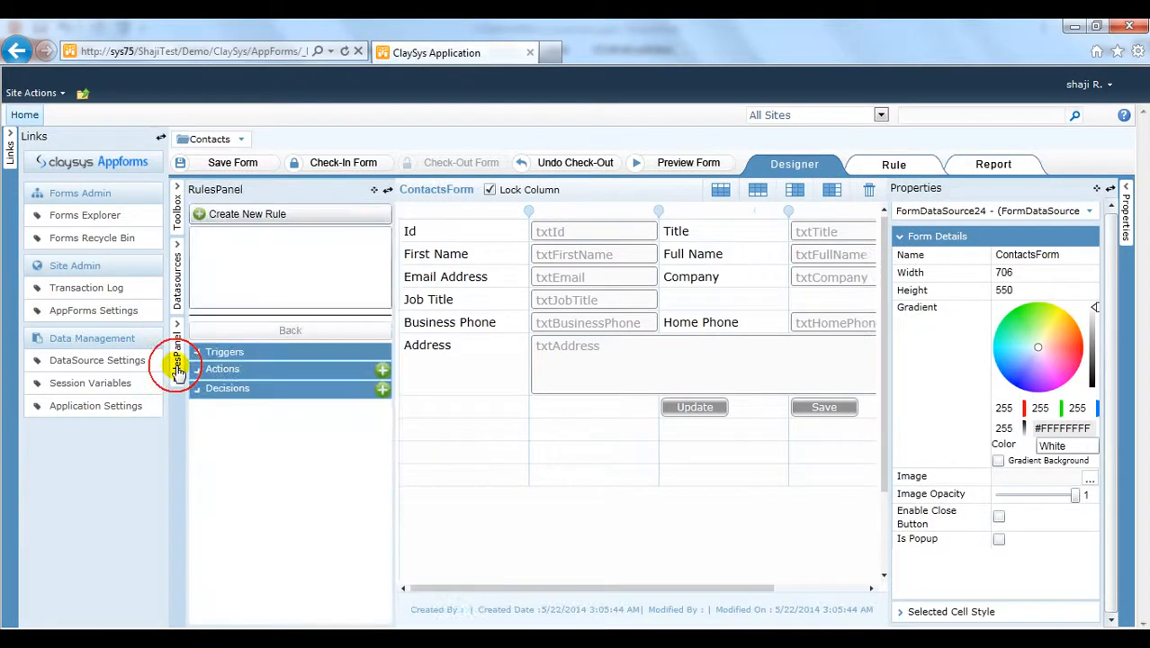
{"action": "left_click", "coordinate": [263, 214]}
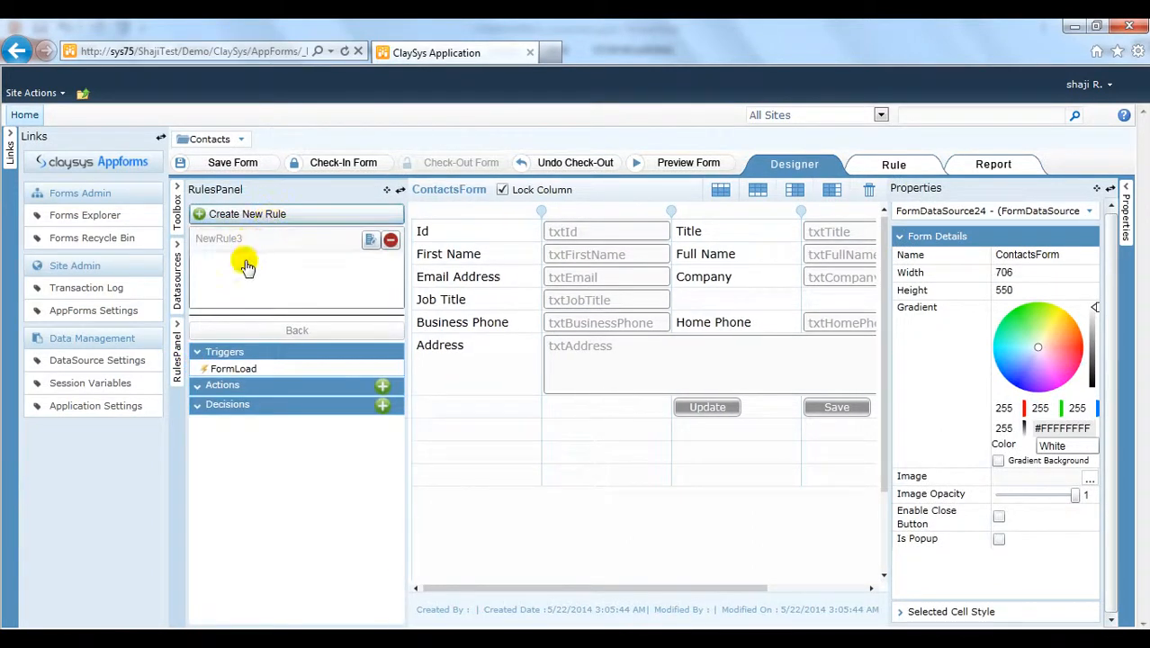
{"action": "left_click", "coordinate": [369, 241]}
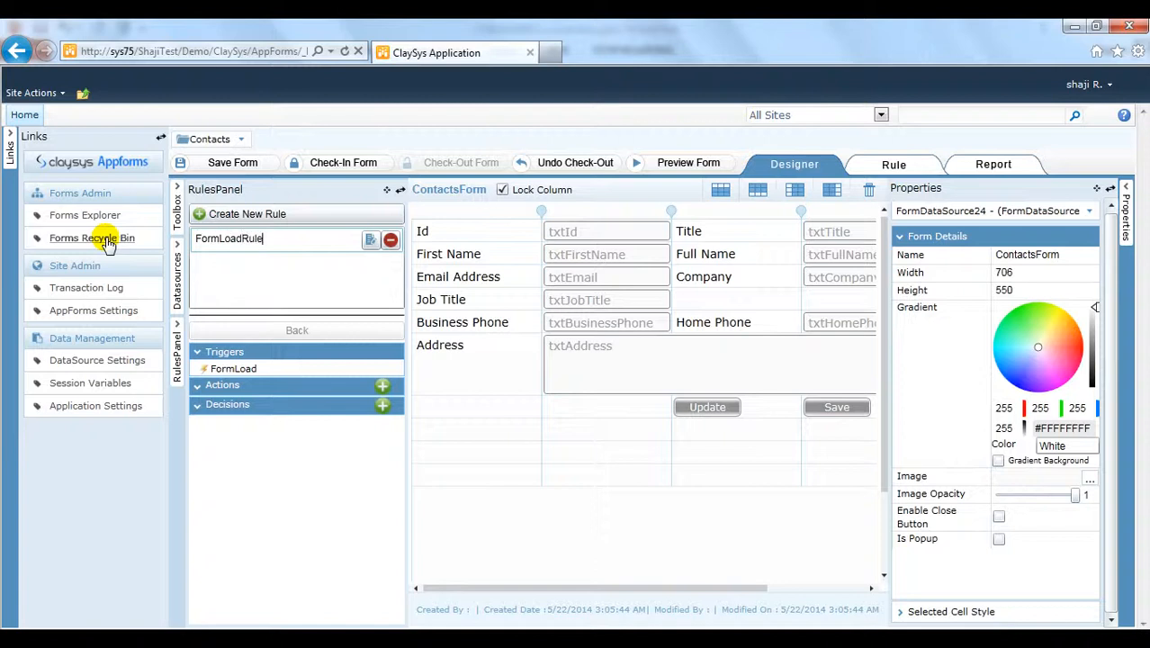
Step: Start the rule's decision condition with the IsNull function
{"action": "left_click", "coordinate": [383, 406]}
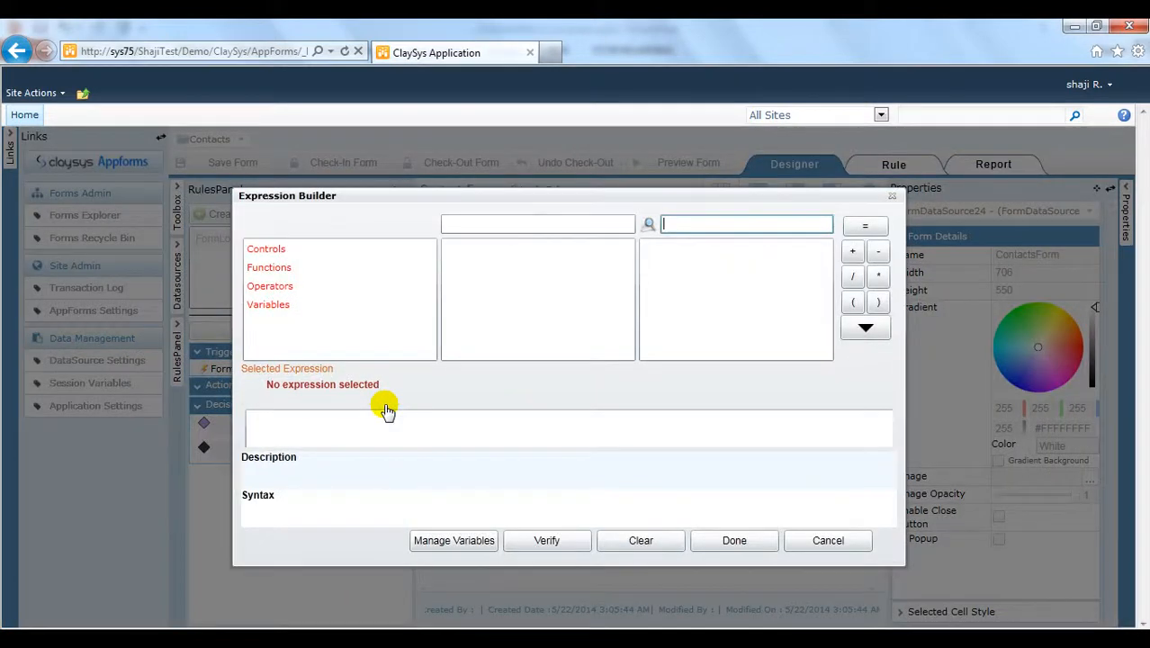
{"action": "left_click", "coordinate": [296, 272]}
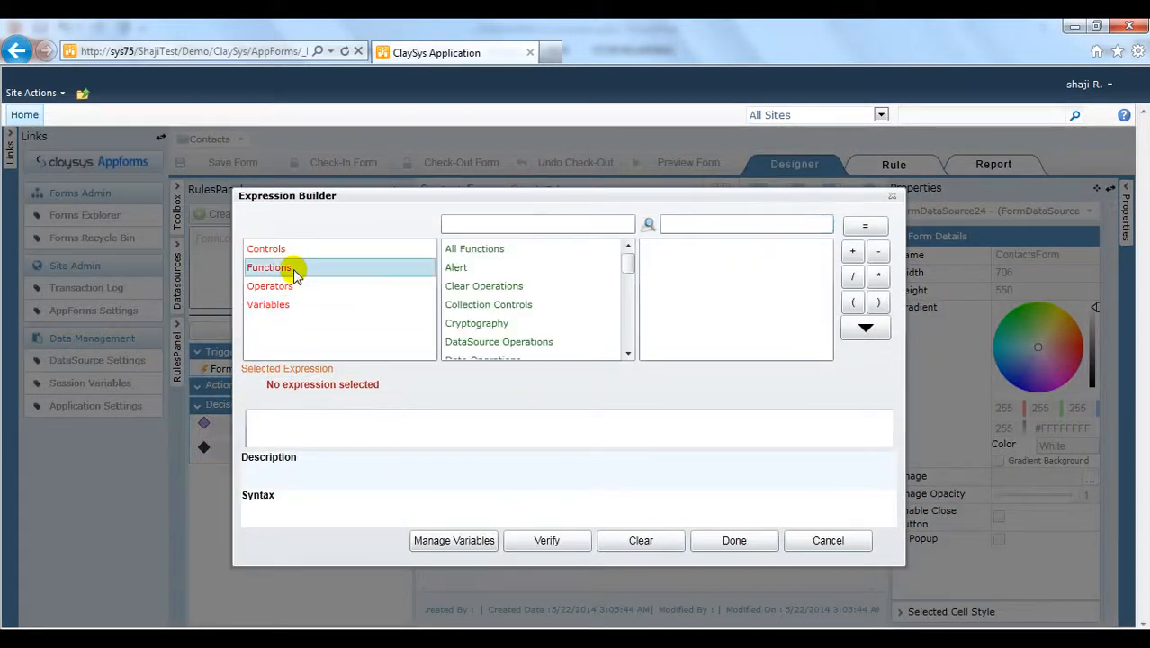
{"action": "left_click", "coordinate": [477, 250]}
{"action": "left_click", "coordinate": [671, 226]}
{"action": "type", "text": "isnul"}
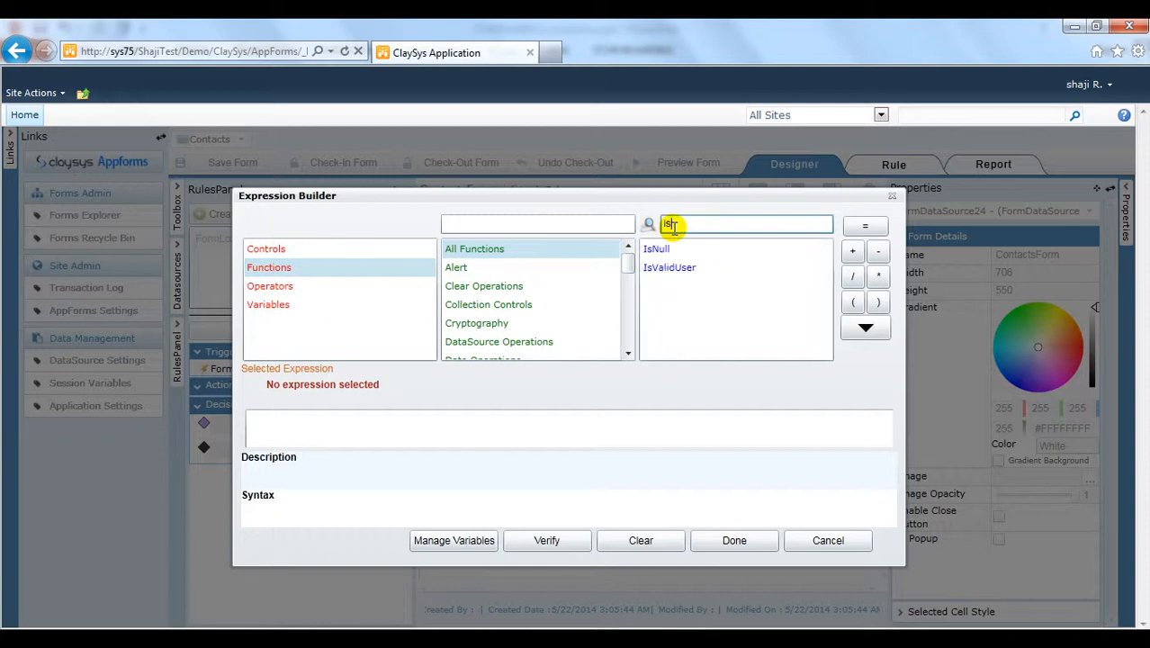
{"action": "left_click", "coordinate": [701, 250]}
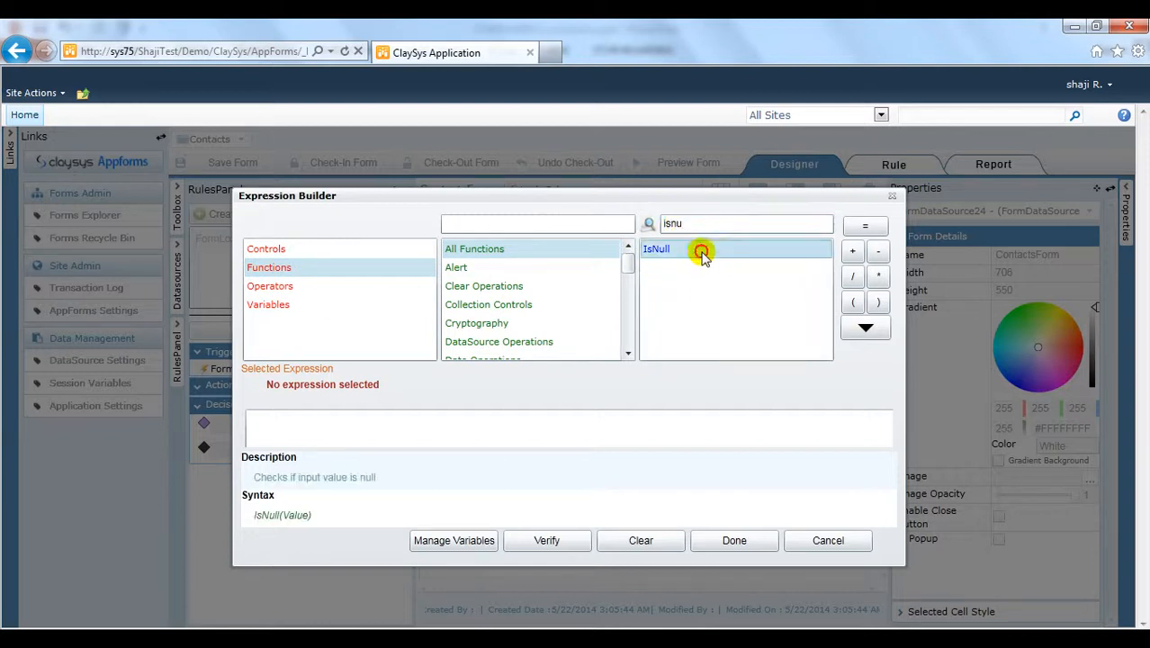
{"action": "left_click", "coordinate": [861, 331]}
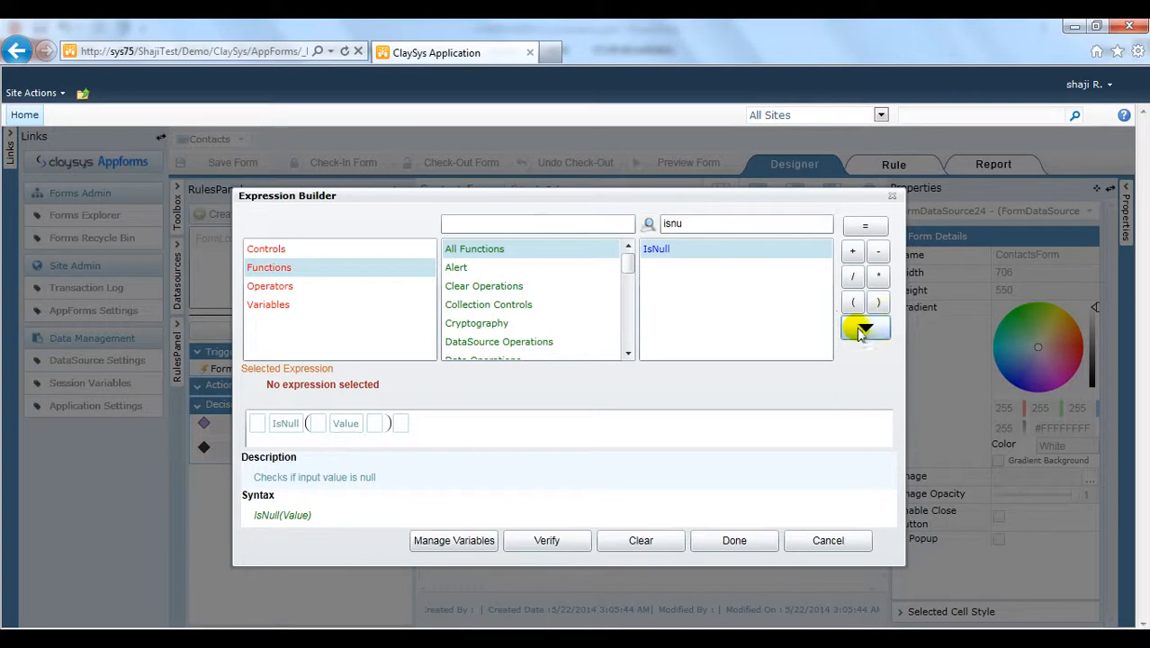
Step: Pass QueryString("Id") to IsNull and compare the result to false
{"action": "left_click", "coordinate": [349, 424]}
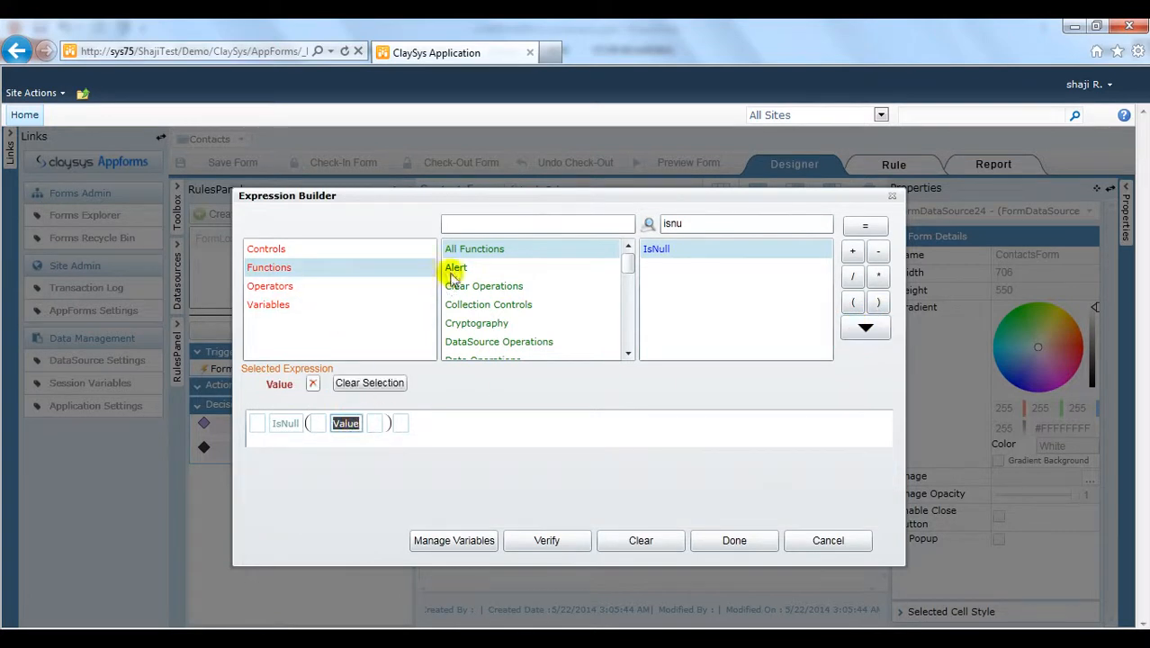
{"action": "double_click", "coordinate": [729, 225]}
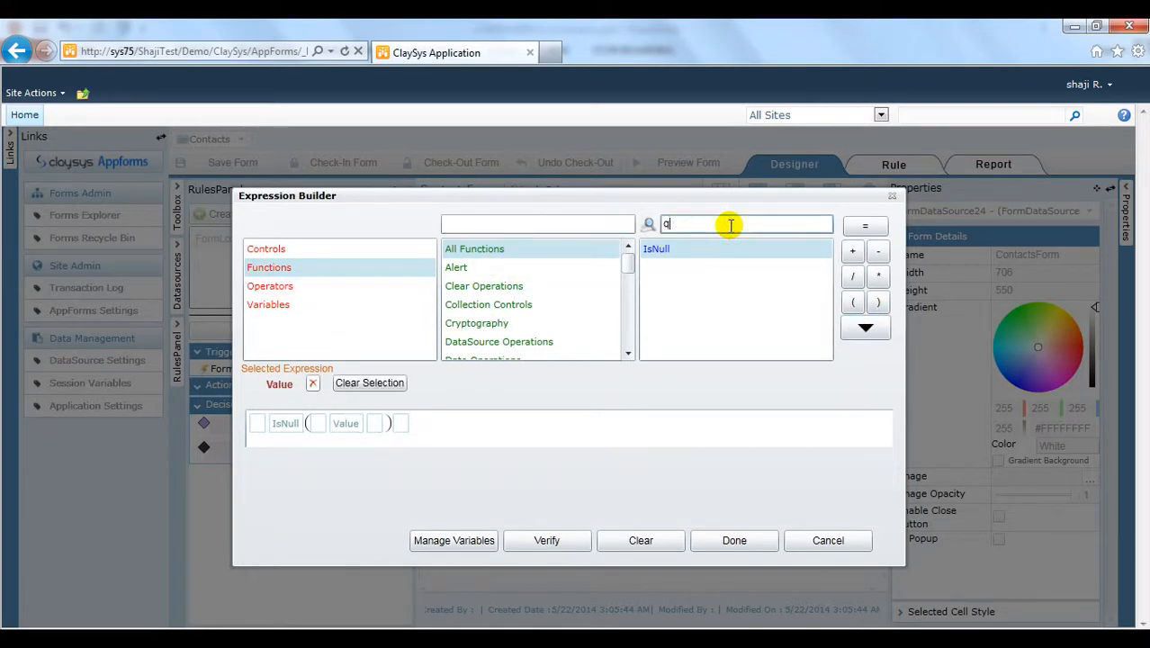
{"action": "type", "text": "query"}
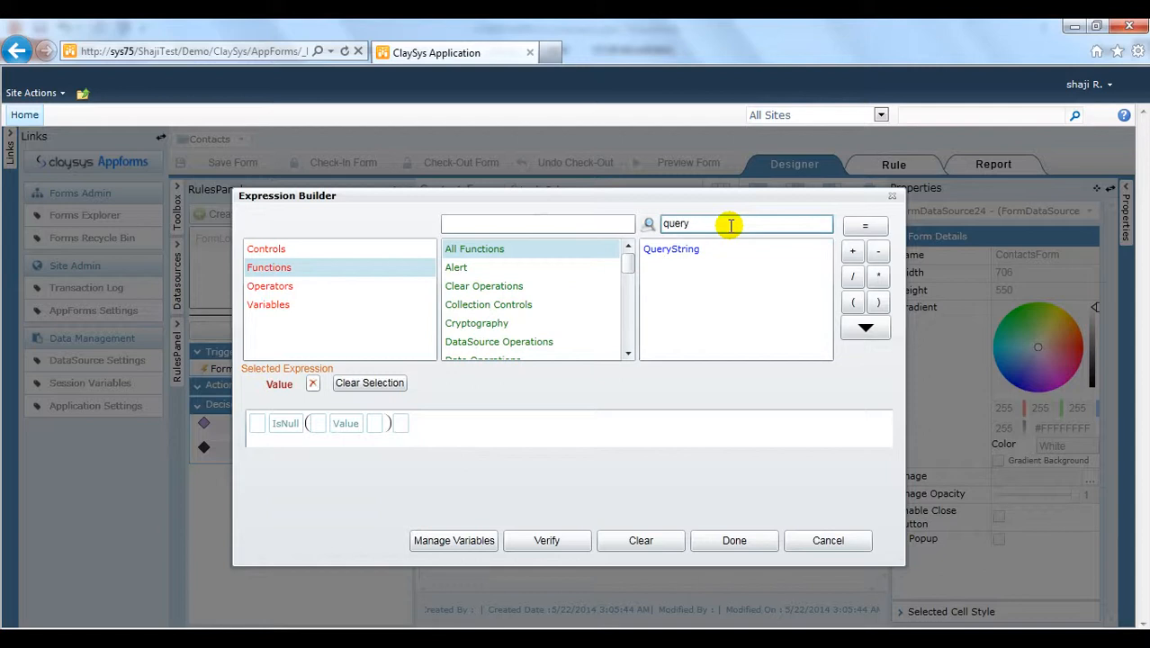
{"action": "left_click", "coordinate": [719, 249]}
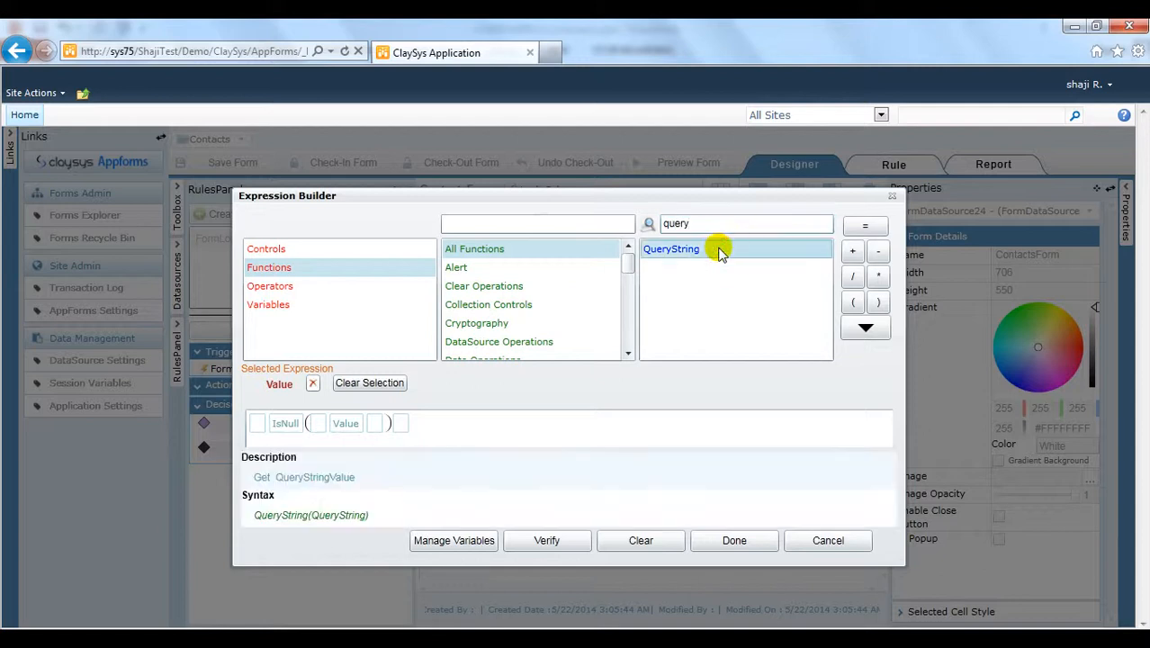
{"action": "left_click", "coordinate": [880, 332]}
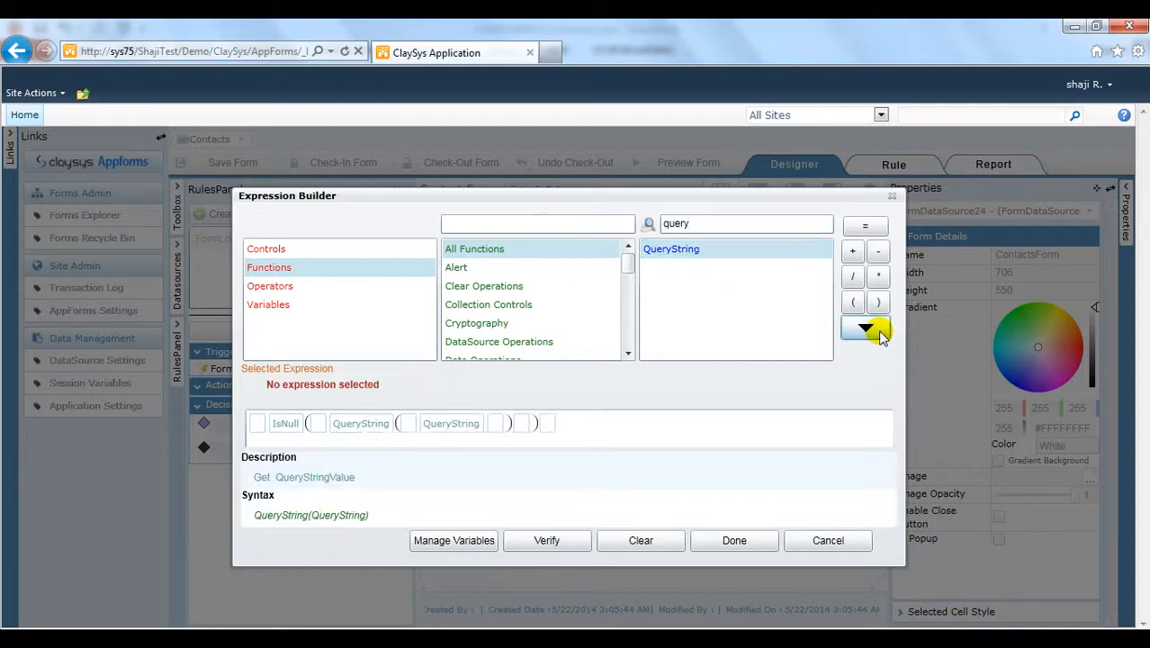
{"action": "left_click", "coordinate": [447, 425]}
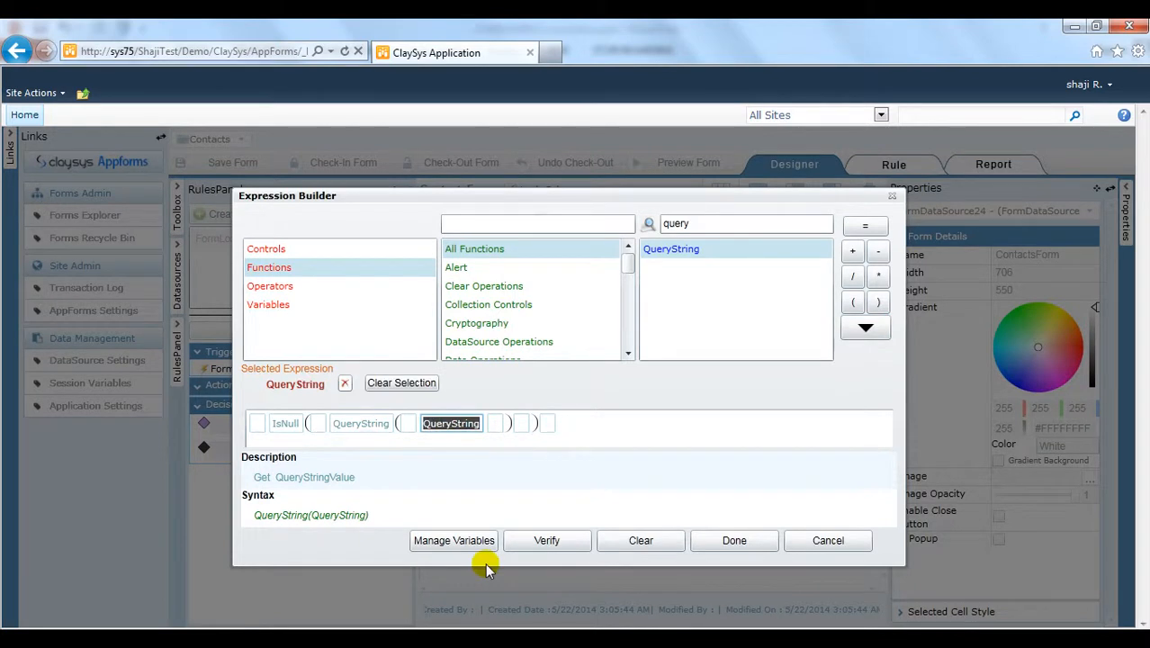
{"action": "type", "text": "\"Id"}
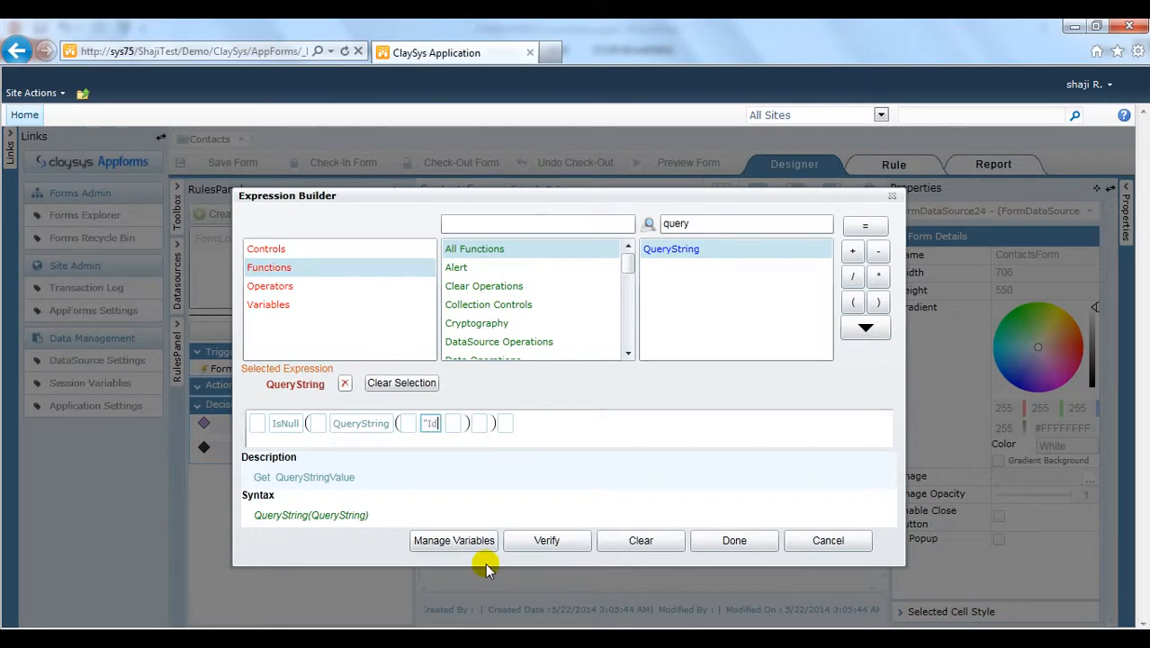
{"action": "type", "text": "\""}
{"action": "left_click", "coordinate": [509, 425]}
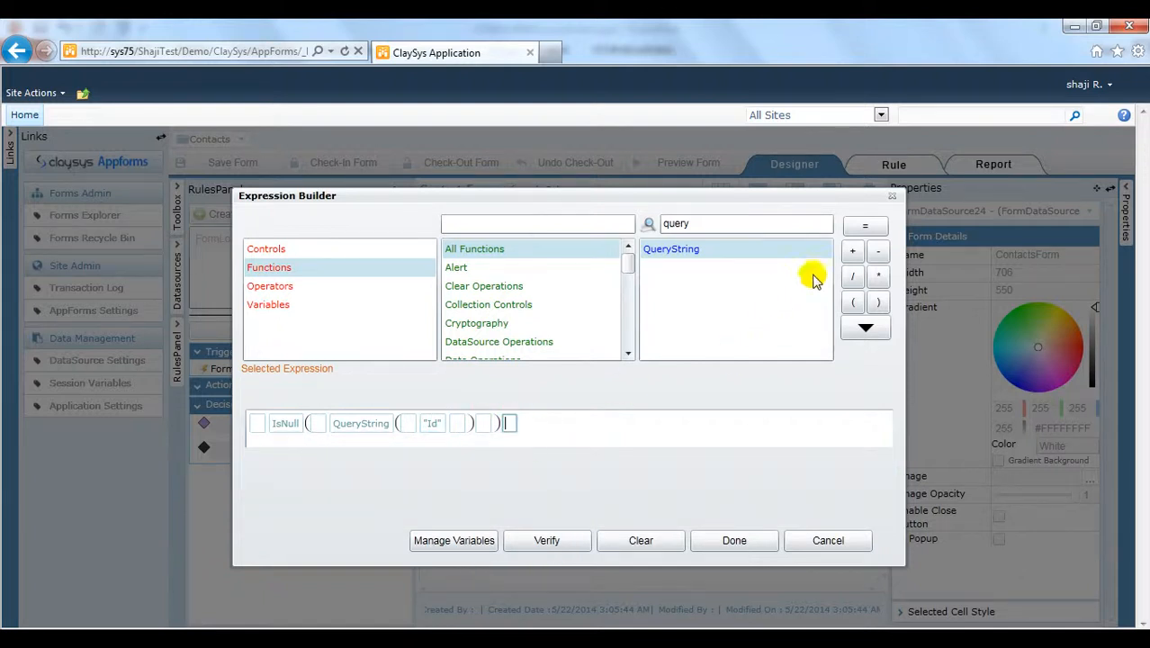
{"action": "left_click", "coordinate": [866, 226]}
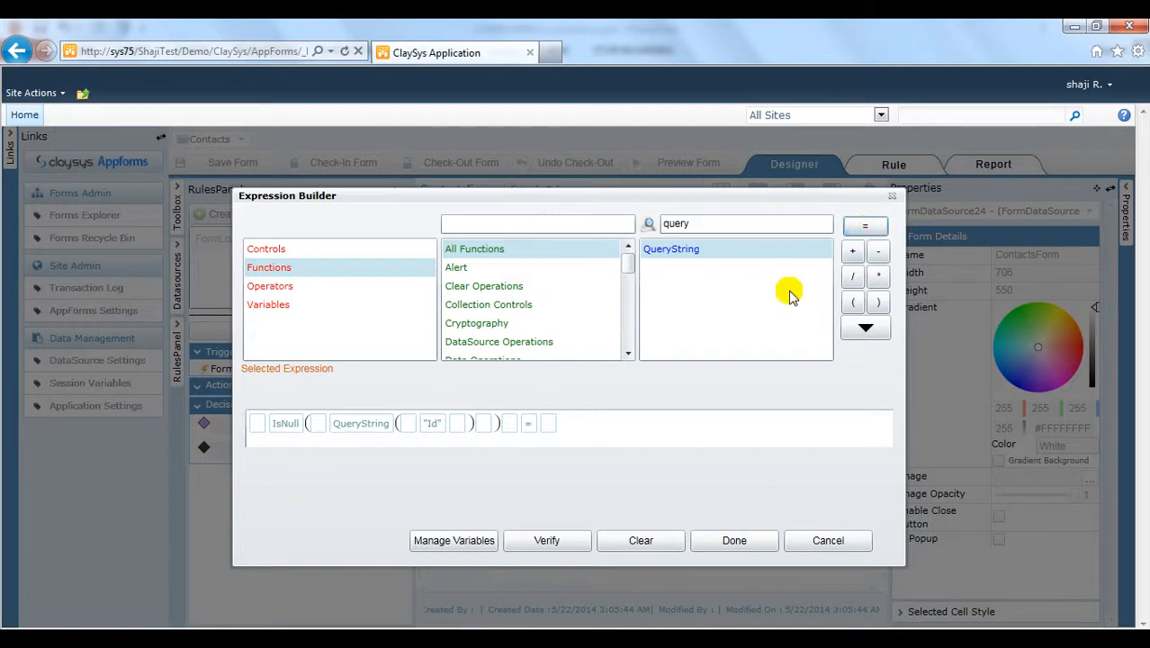
{"action": "type", "text": "f"}
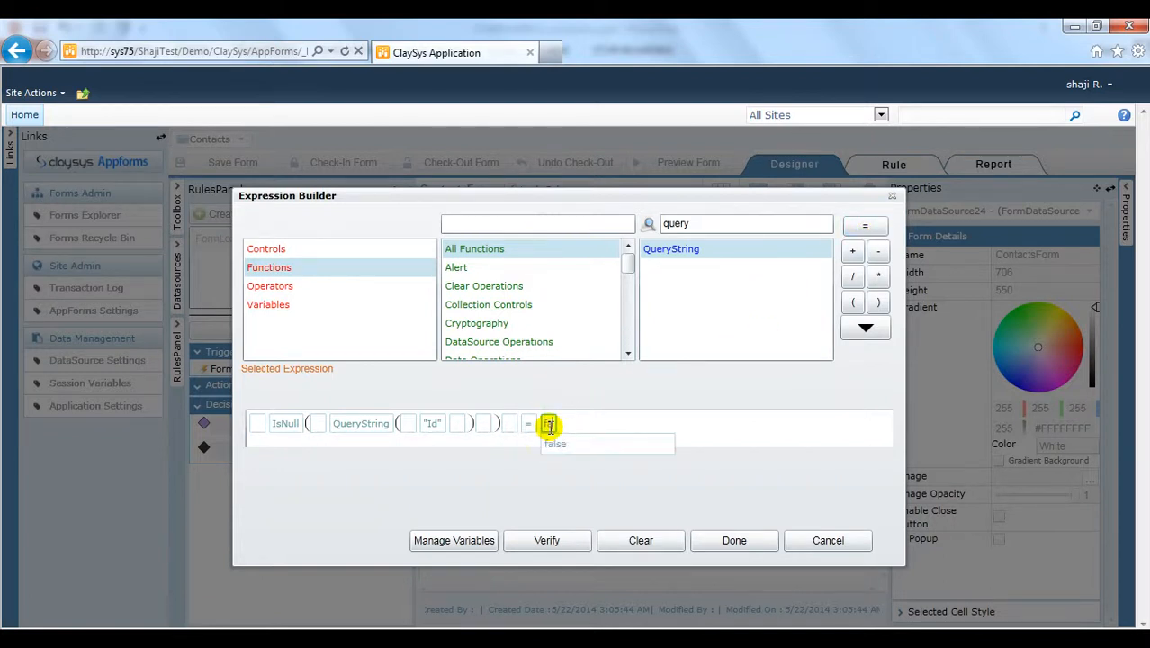
{"action": "type", "text": "alse"}
{"action": "left_click", "coordinate": [550, 428]}
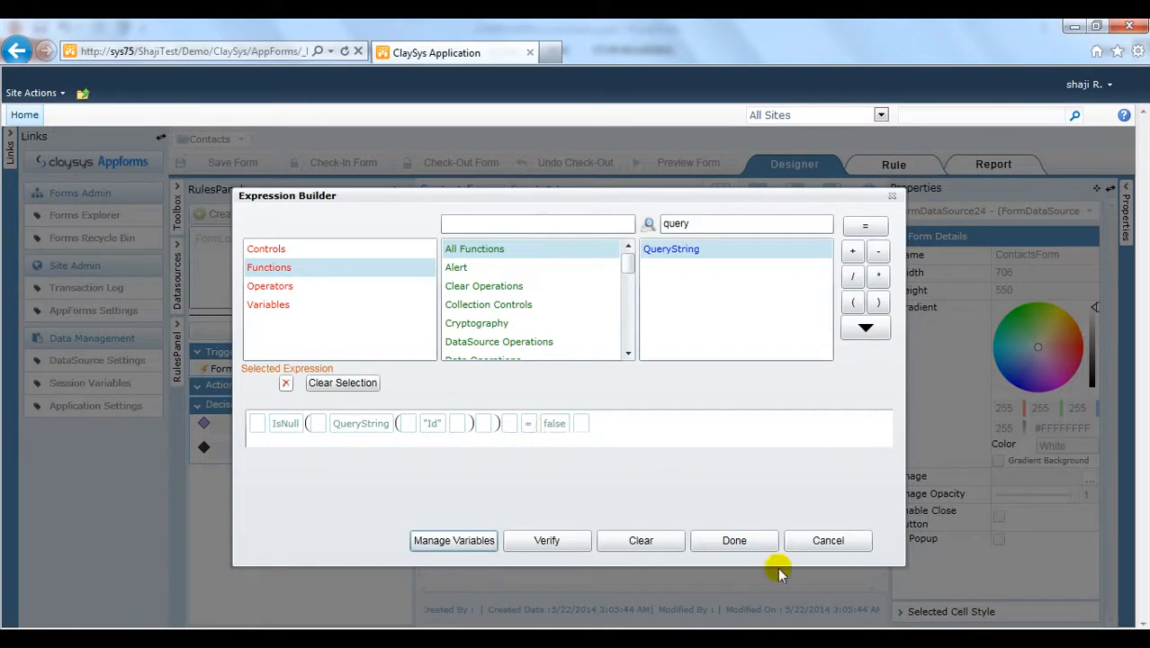
{"action": "left_click", "coordinate": [739, 542]}
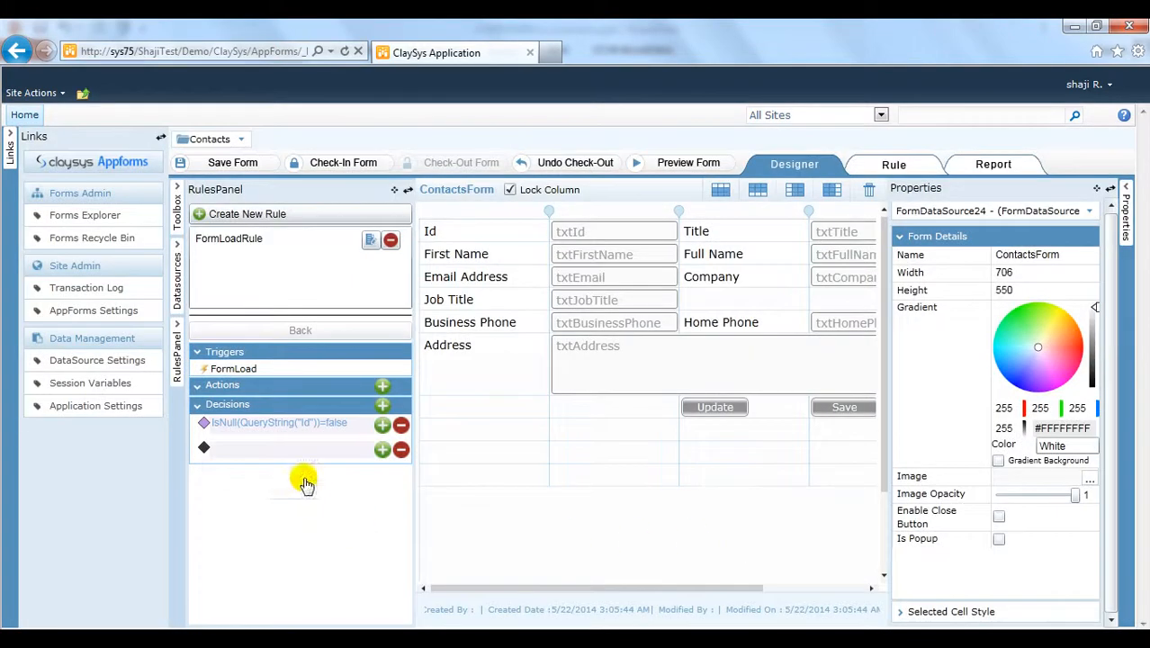
Step: Add an action under the Id decision that begins with txtId.Value =
{"action": "left_click", "coordinate": [383, 425]}
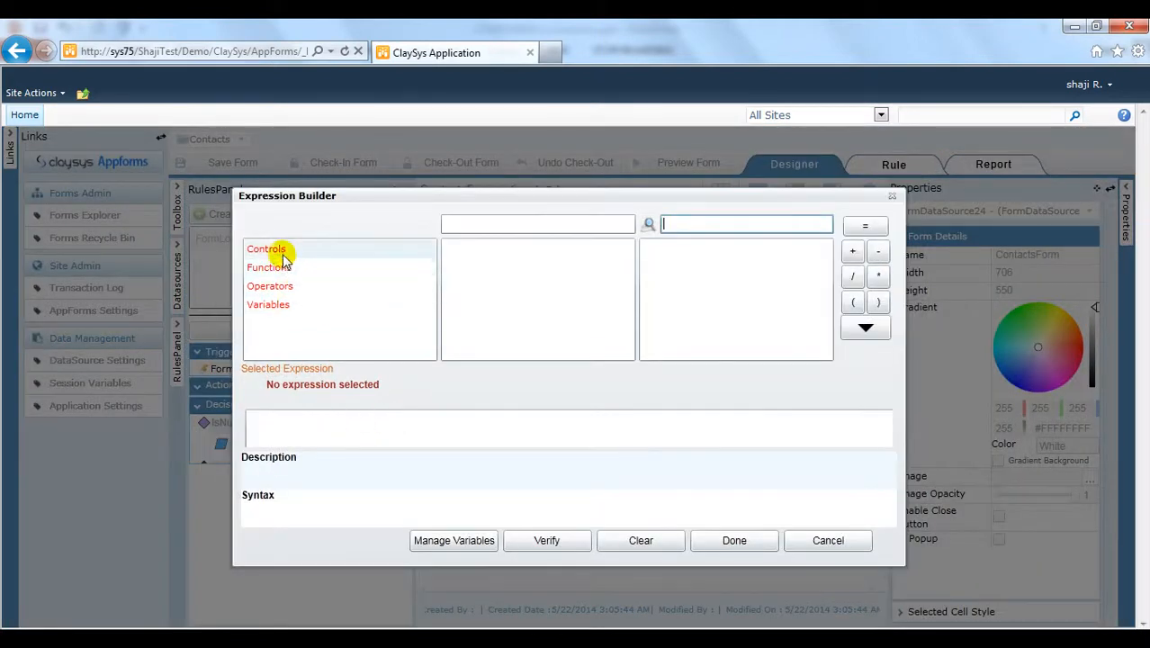
{"action": "left_click", "coordinate": [282, 256]}
{"action": "left_click_drag", "start_coordinate": [621, 257], "coordinate": [621, 329]}
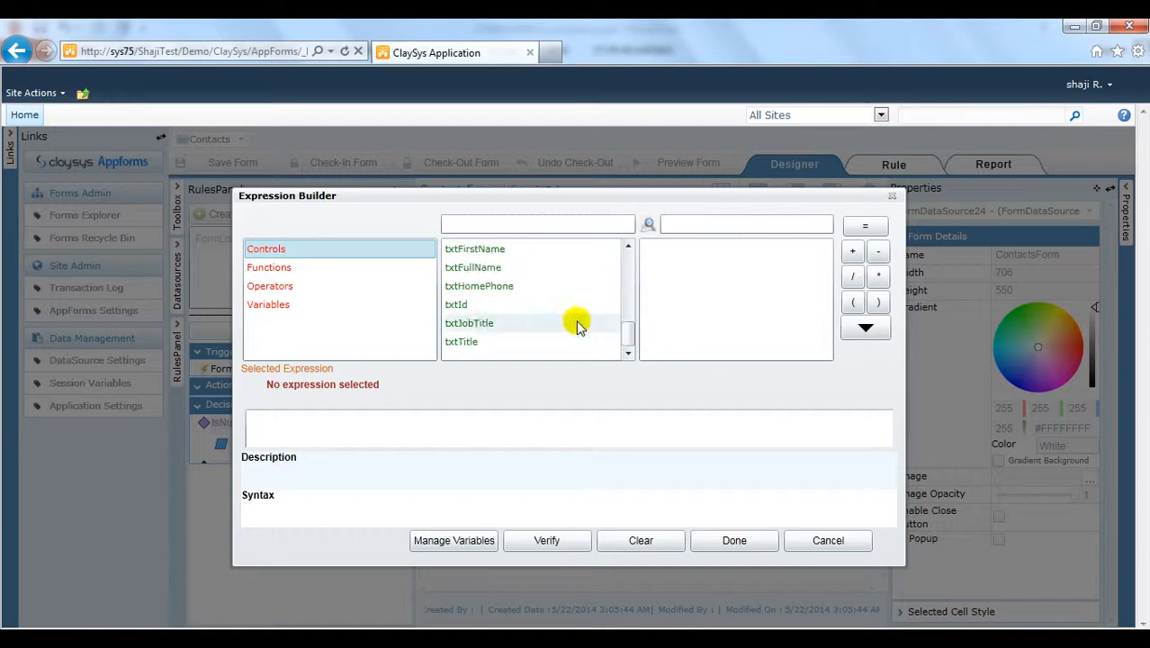
{"action": "left_click", "coordinate": [533, 305]}
{"action": "left_click", "coordinate": [660, 267]}
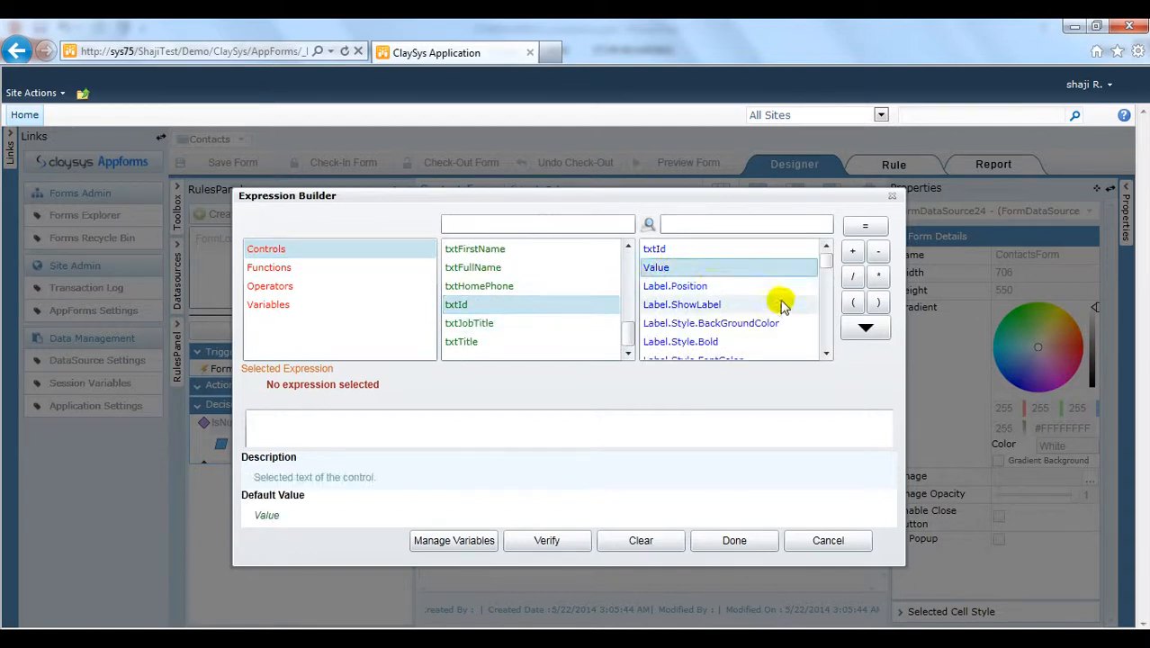
{"action": "left_click", "coordinate": [865, 327]}
{"action": "left_click", "coordinate": [865, 226]}
Step: Complete the assignment with QueryString("Id") and save the action
{"action": "left_click", "coordinate": [332, 268]}
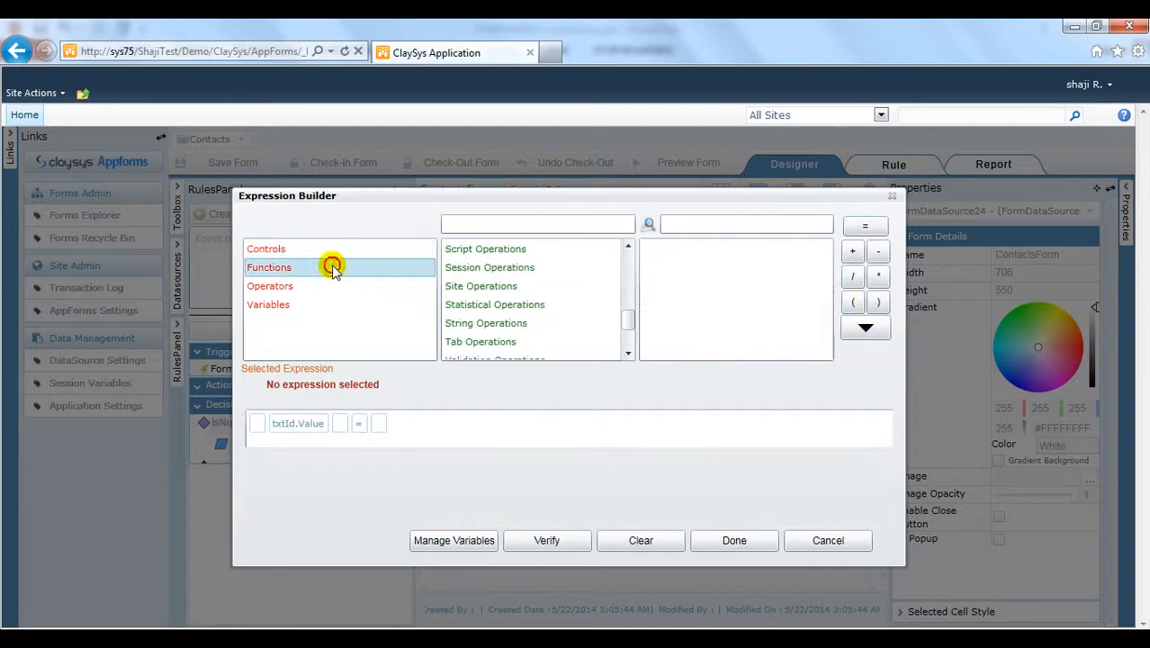
{"action": "left_click_drag", "start_coordinate": [635, 318], "coordinate": [595, 256]}
{"action": "left_click", "coordinate": [552, 249]}
{"action": "left_click", "coordinate": [682, 227]}
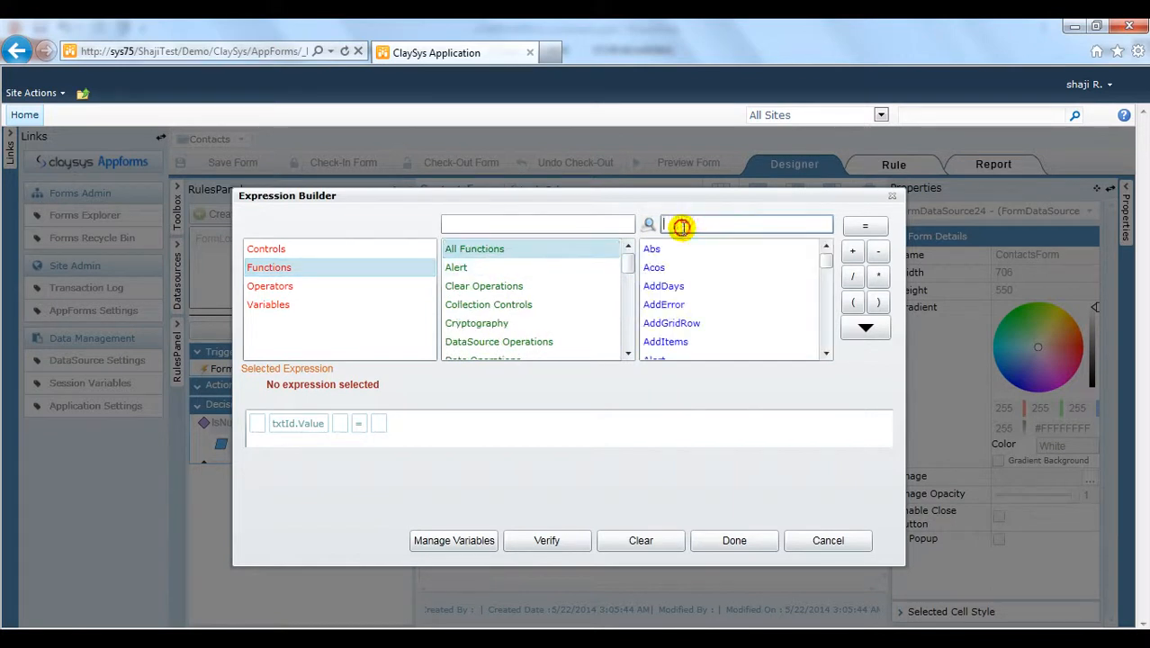
{"action": "type", "text": "qu"}
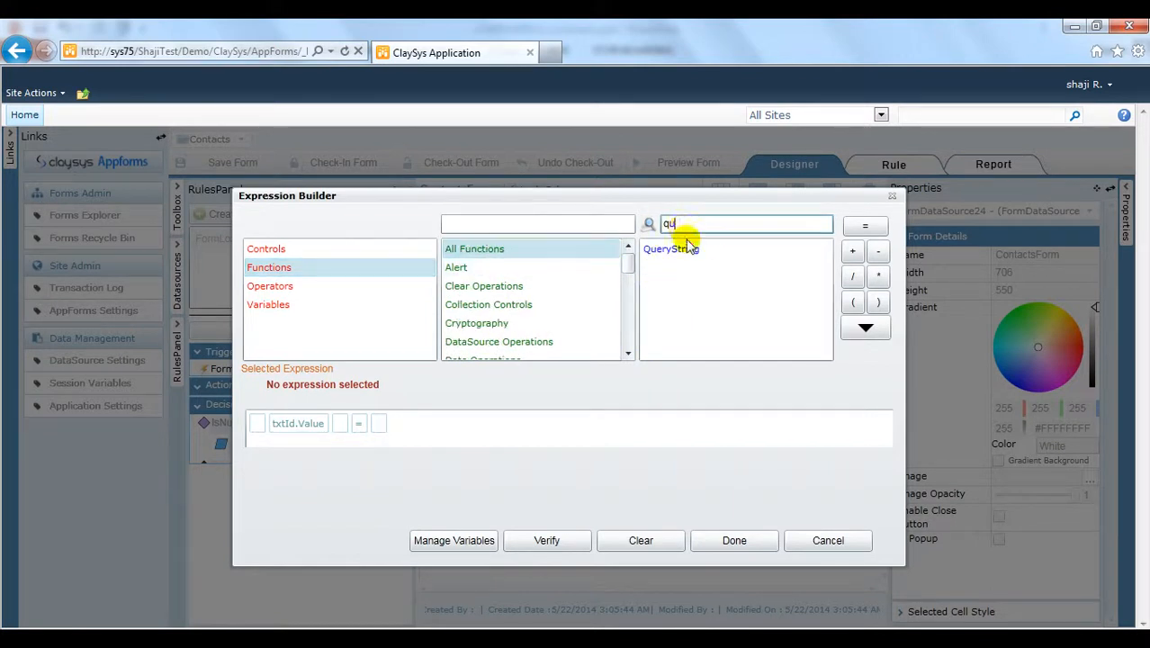
{"action": "left_click", "coordinate": [683, 249]}
{"action": "left_click", "coordinate": [873, 330]}
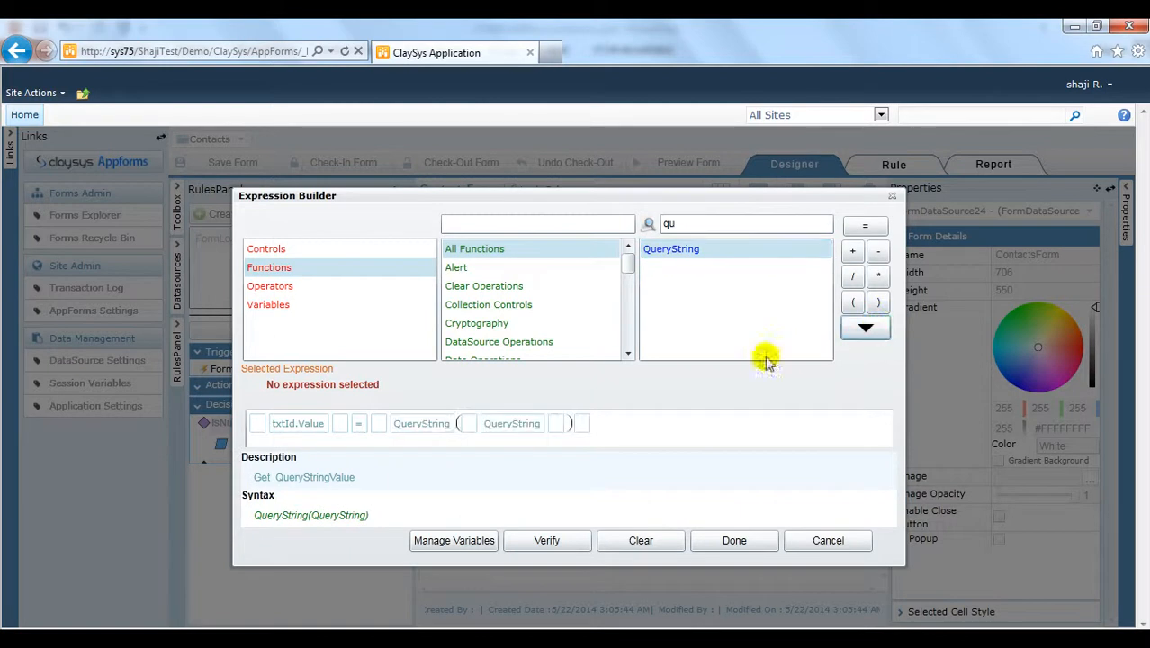
{"action": "left_click", "coordinate": [520, 426]}
{"action": "type", "text": "\"Id"}
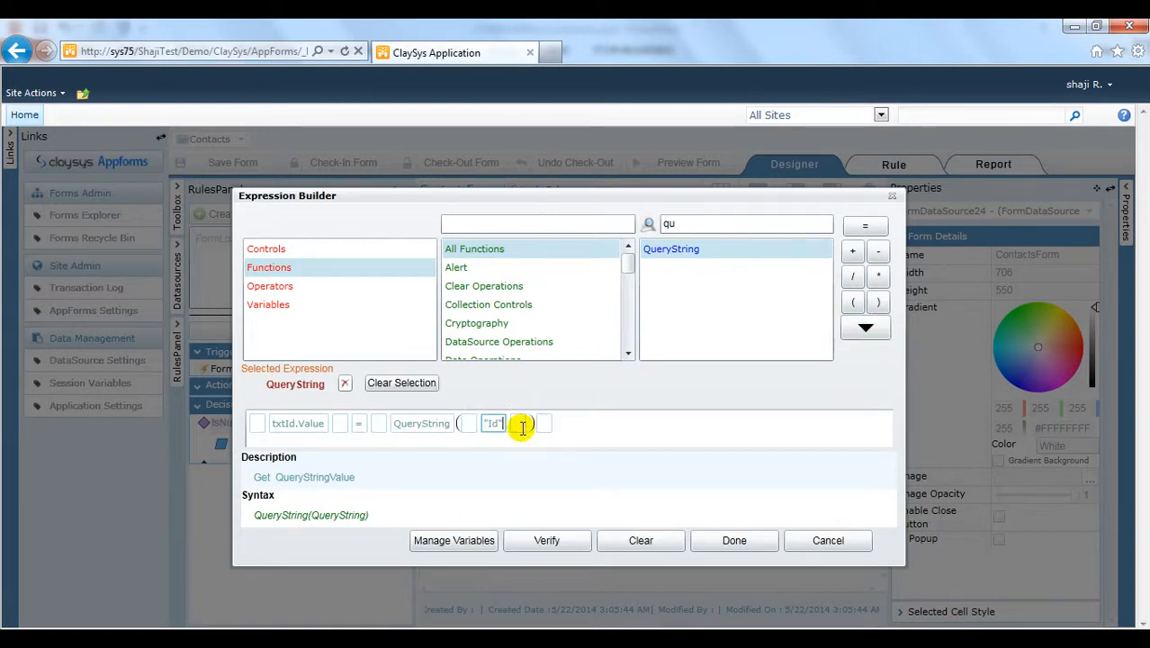
{"action": "left_click", "coordinate": [734, 540]}
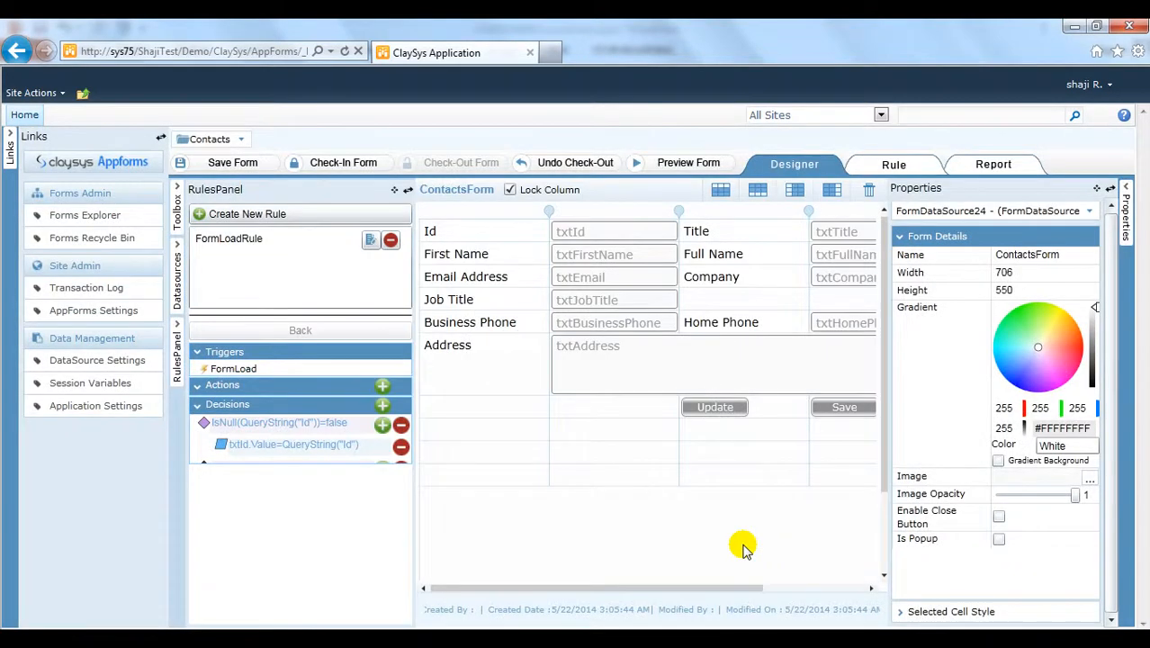
Step: Add a second action under the Id decision: btnUpdate.Style.Visibility = true
{"action": "left_click", "coordinate": [382, 425]}
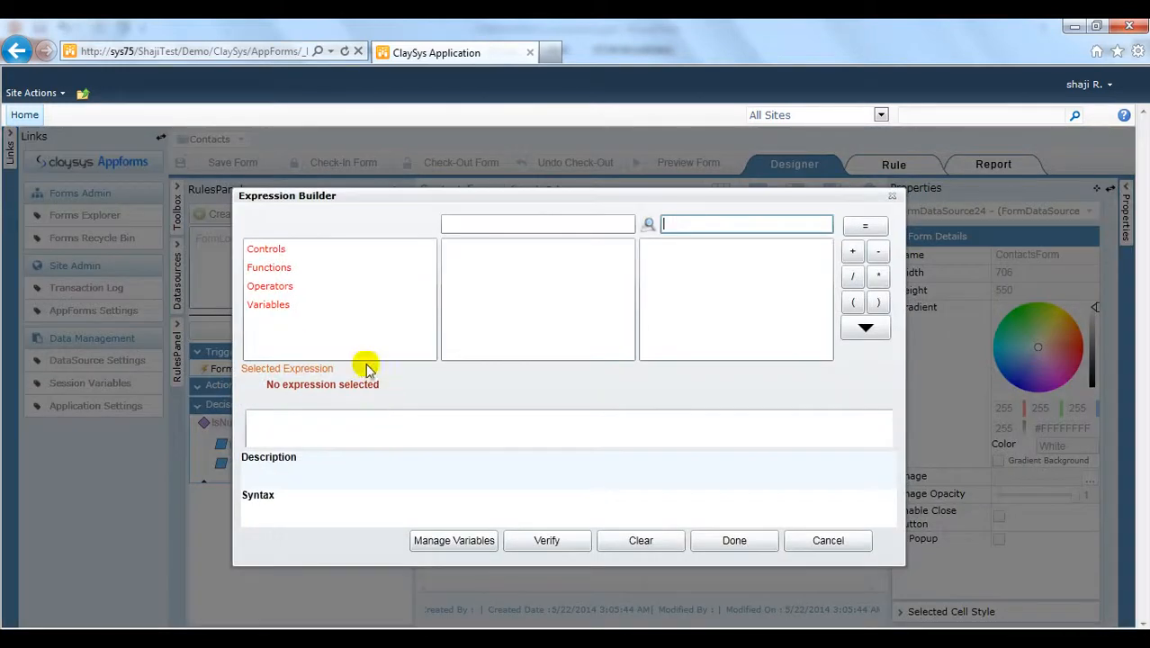
{"action": "left_click", "coordinate": [270, 251]}
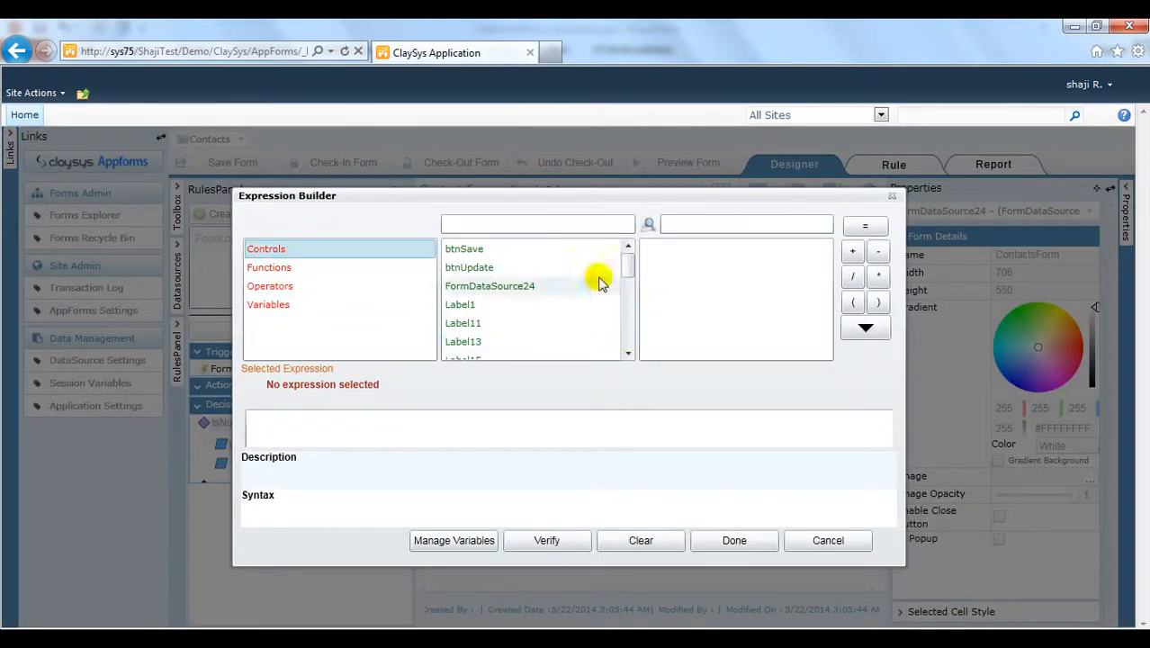
{"action": "left_click", "coordinate": [559, 270]}
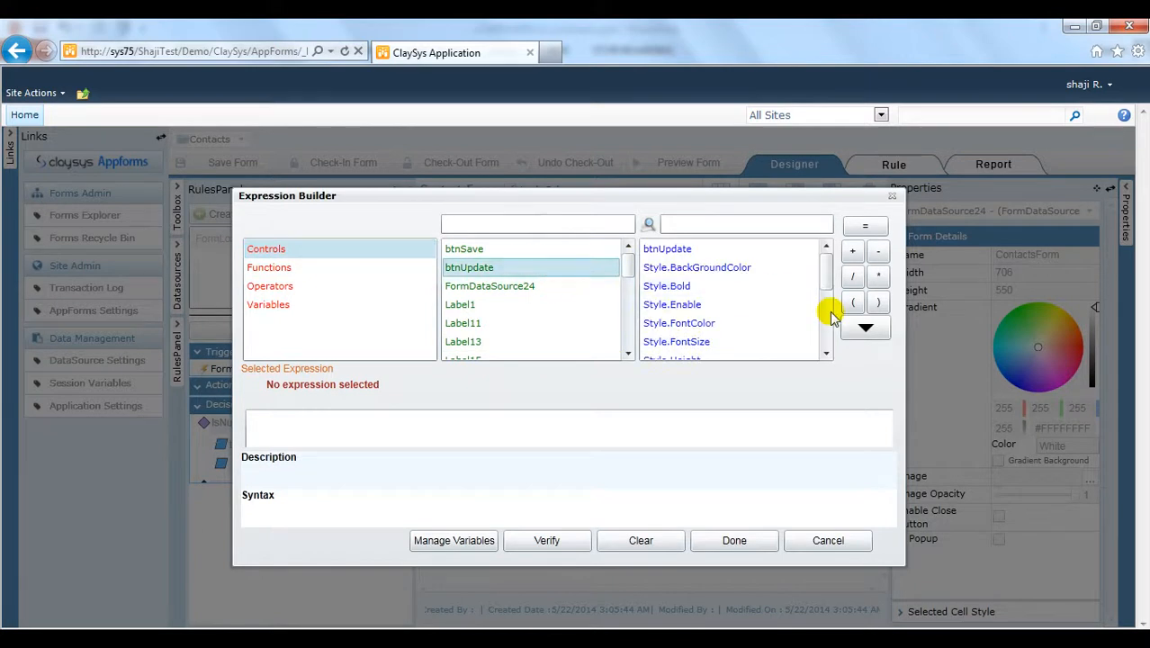
{"action": "left_click", "coordinate": [827, 275]}
{"action": "left_click_drag", "start_coordinate": [827, 276], "coordinate": [829, 312]}
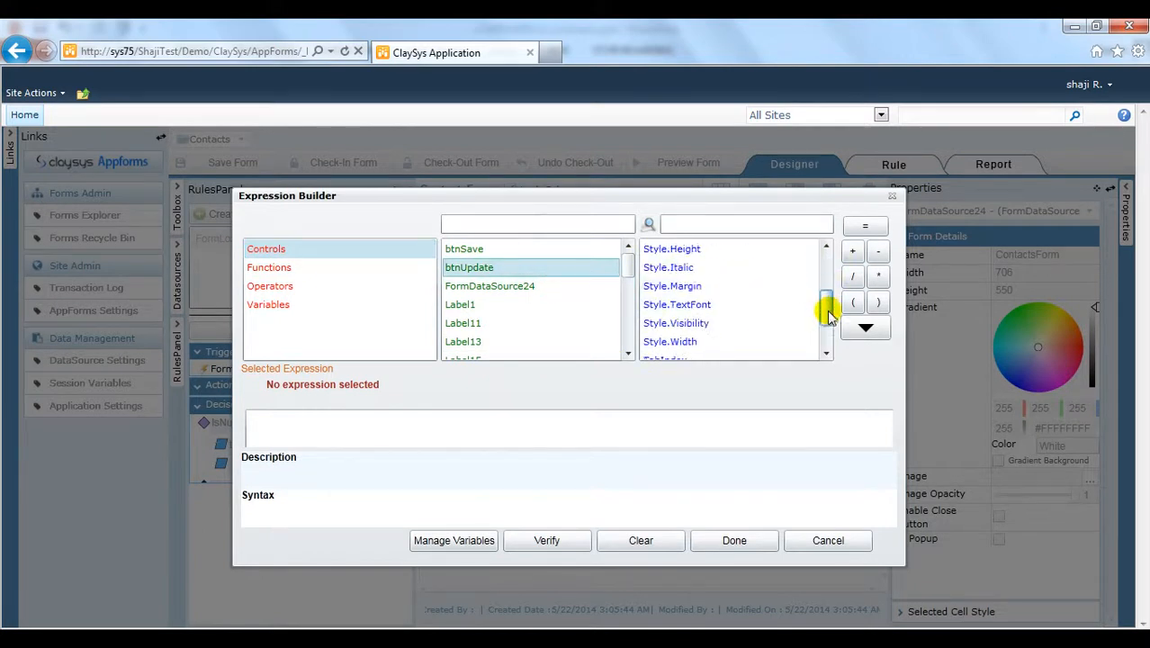
{"action": "left_click", "coordinate": [765, 323]}
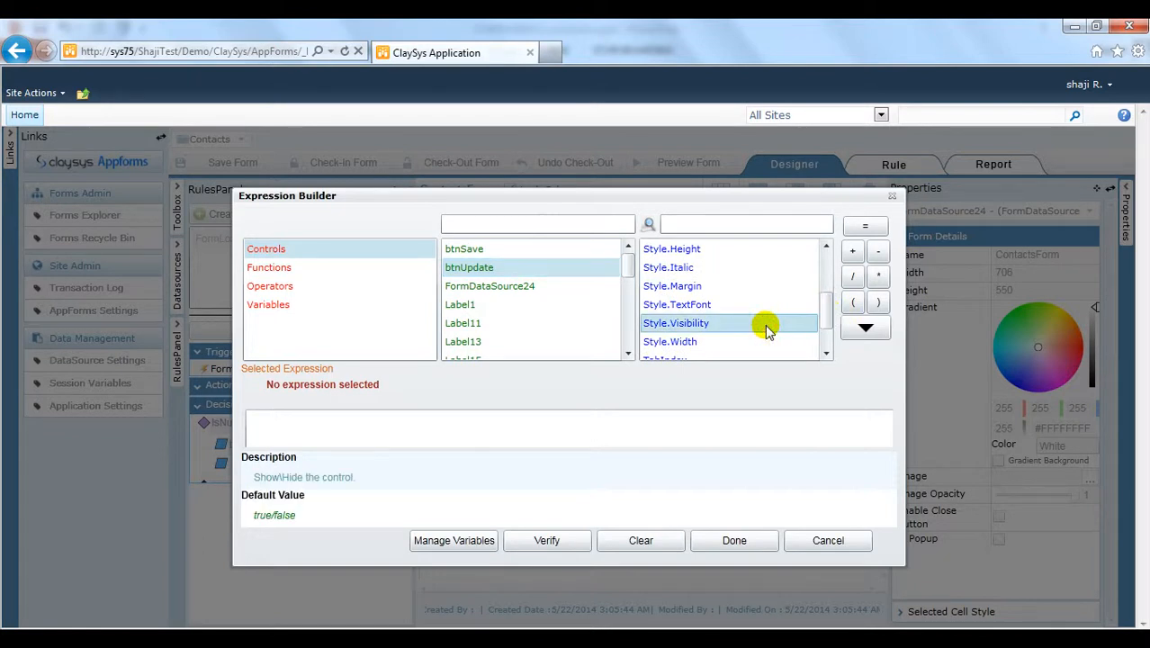
{"action": "left_click", "coordinate": [861, 330]}
{"action": "left_click", "coordinate": [864, 227]}
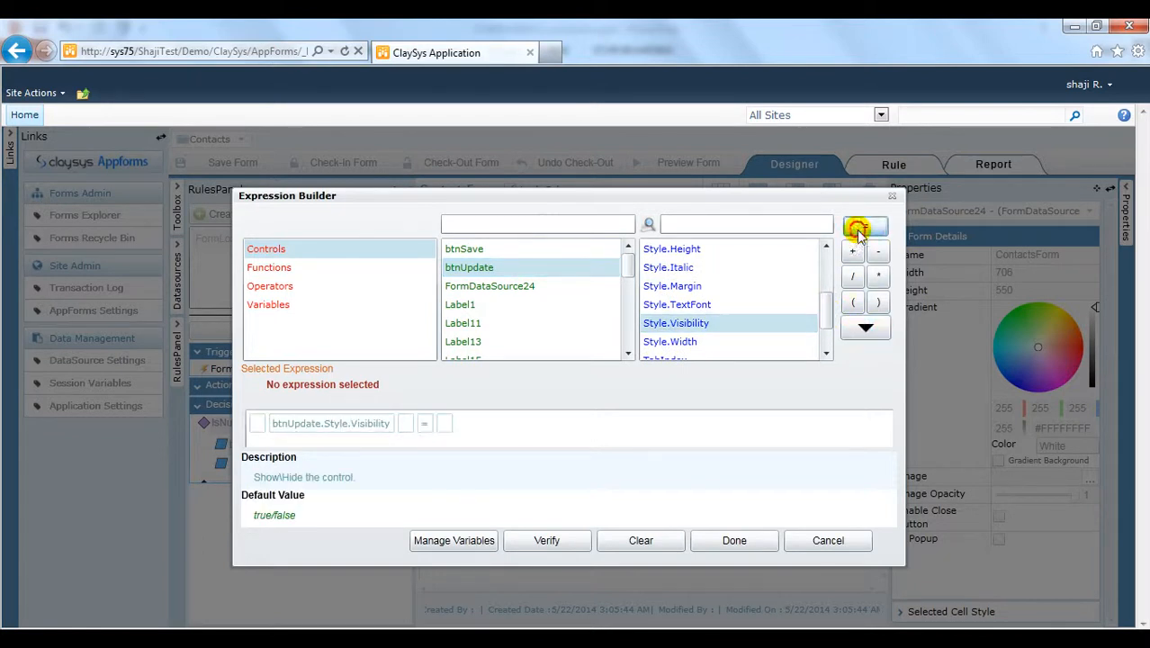
{"action": "left_click", "coordinate": [447, 423]}
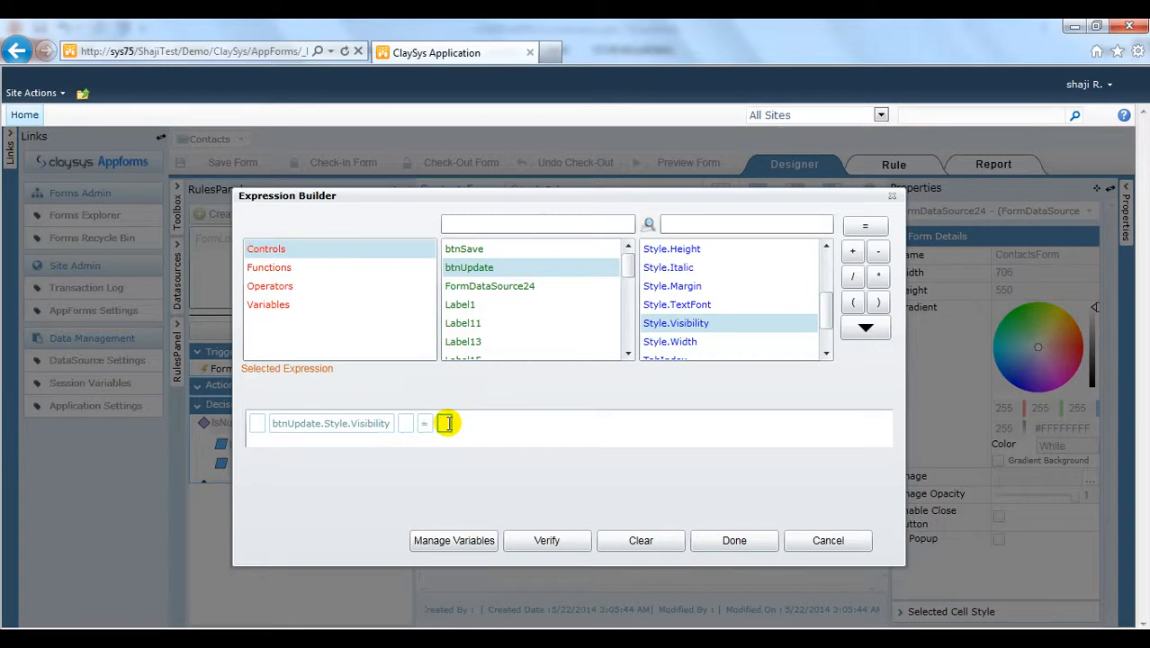
{"action": "type", "text": "true"}
{"action": "left_click", "coordinate": [471, 444]}
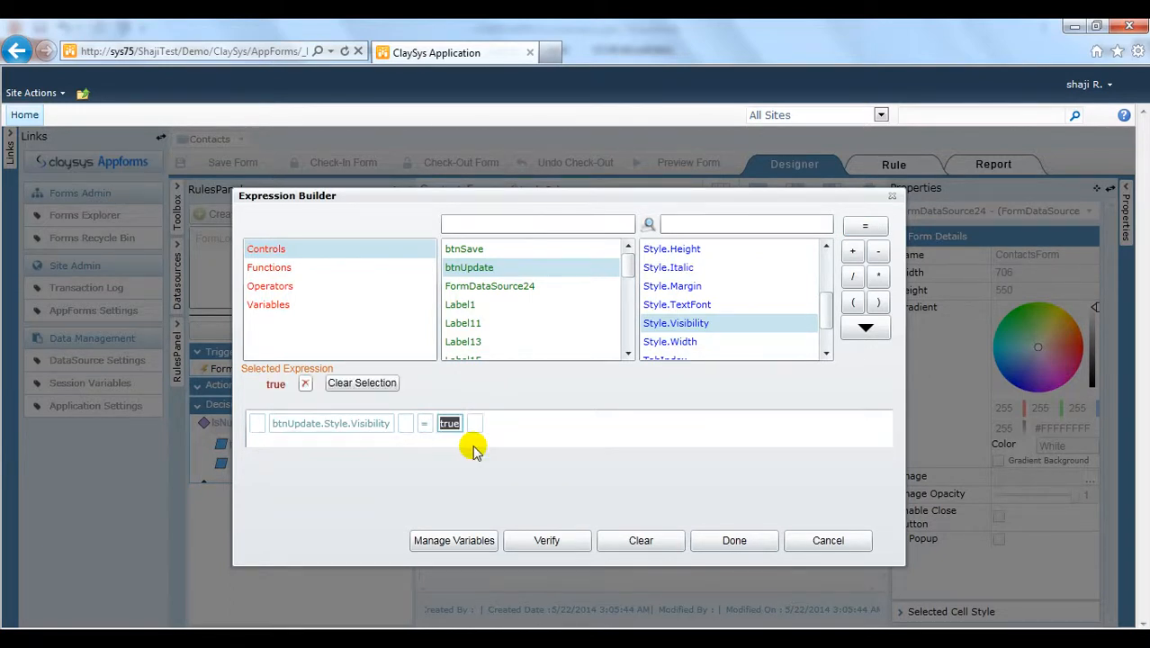
{"action": "left_click", "coordinate": [752, 543]}
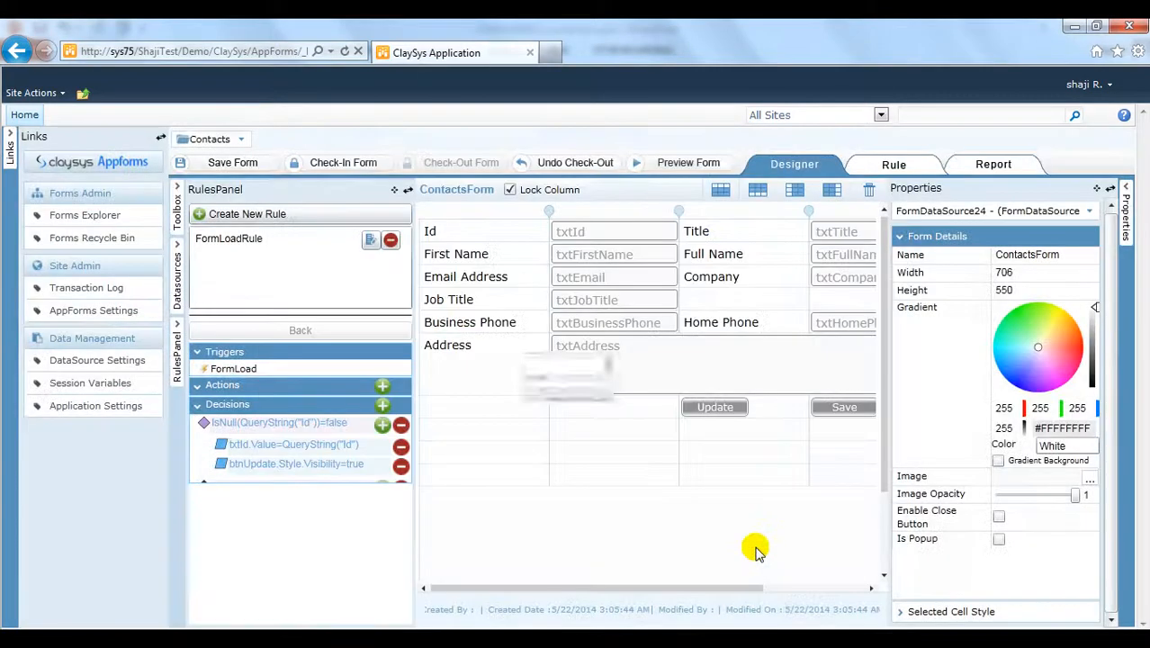
Step: Add btnSave.Style.Visibility = false beneath the IsNull check to hide the Save button
{"action": "left_click", "coordinate": [381, 405]}
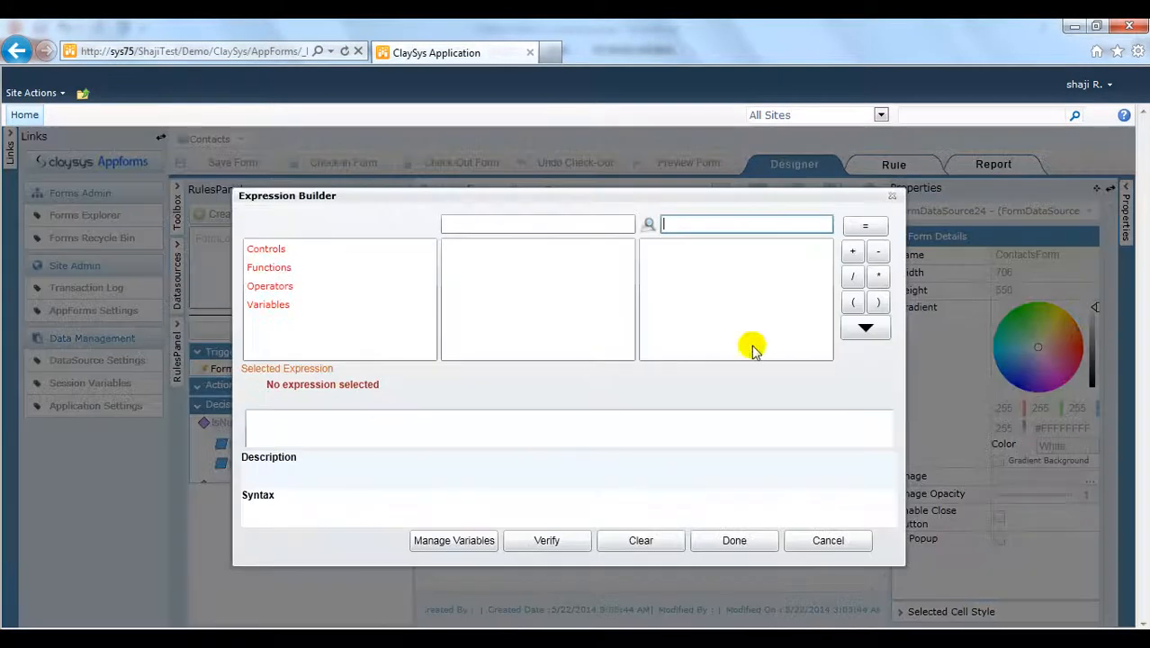
{"action": "left_click", "coordinate": [341, 250]}
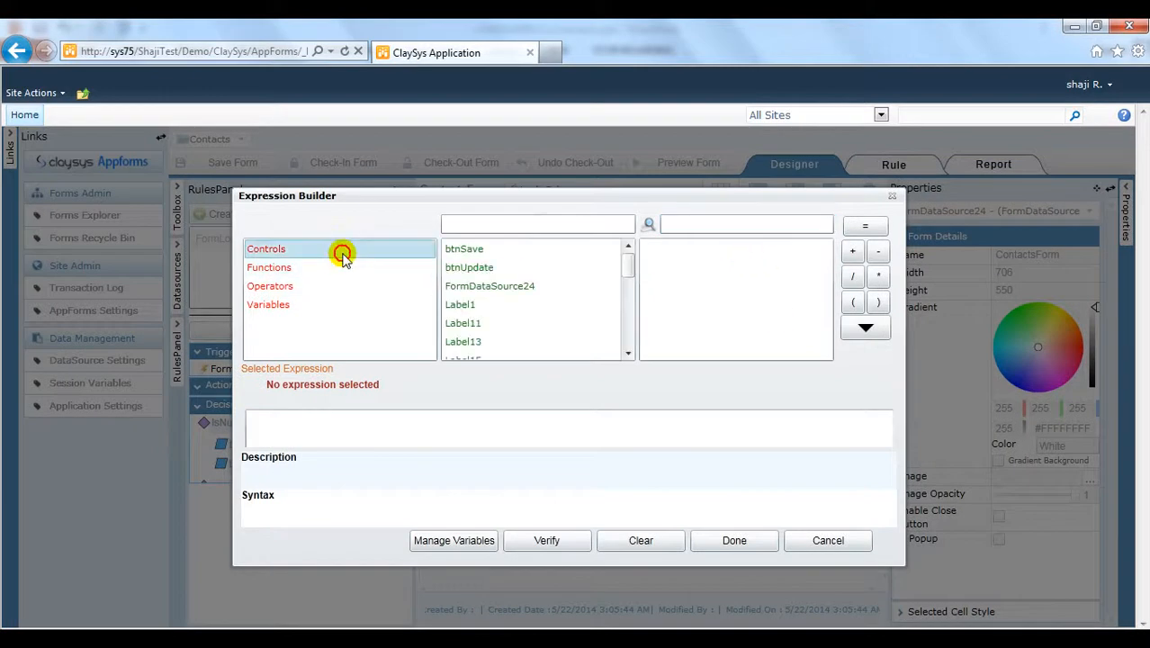
{"action": "left_click", "coordinate": [549, 251]}
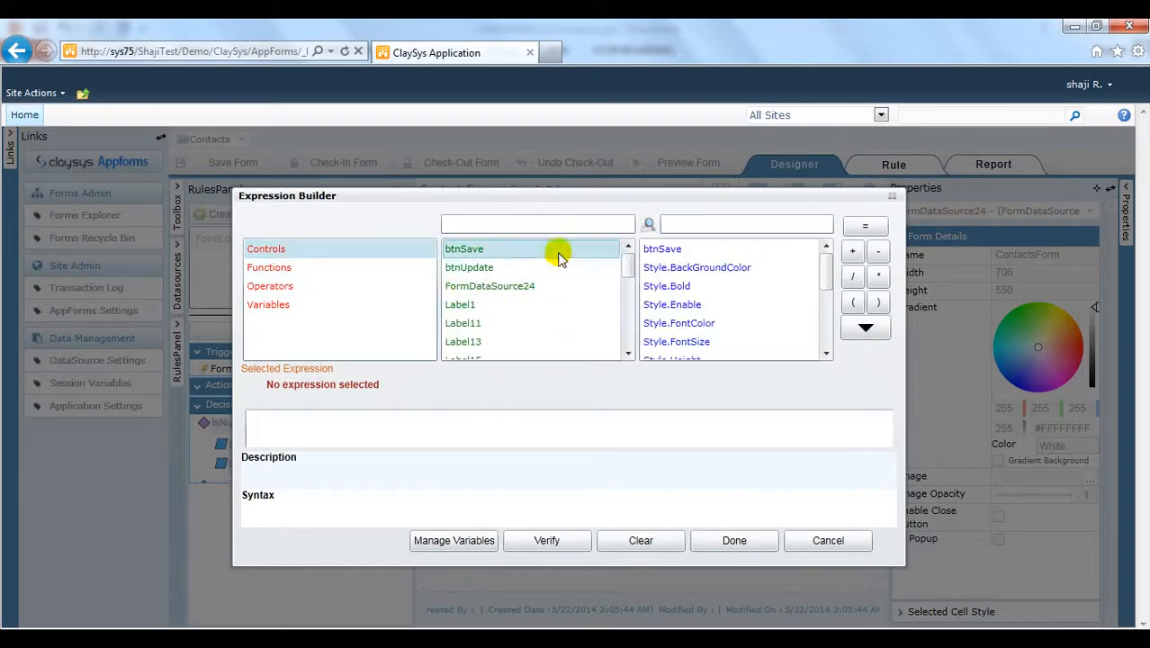
{"action": "left_click", "coordinate": [824, 354]}
{"action": "left_click", "coordinate": [824, 354]}
{"action": "left_click", "coordinate": [822, 355]}
{"action": "left_click", "coordinate": [821, 354]}
{"action": "left_click", "coordinate": [741, 305]}
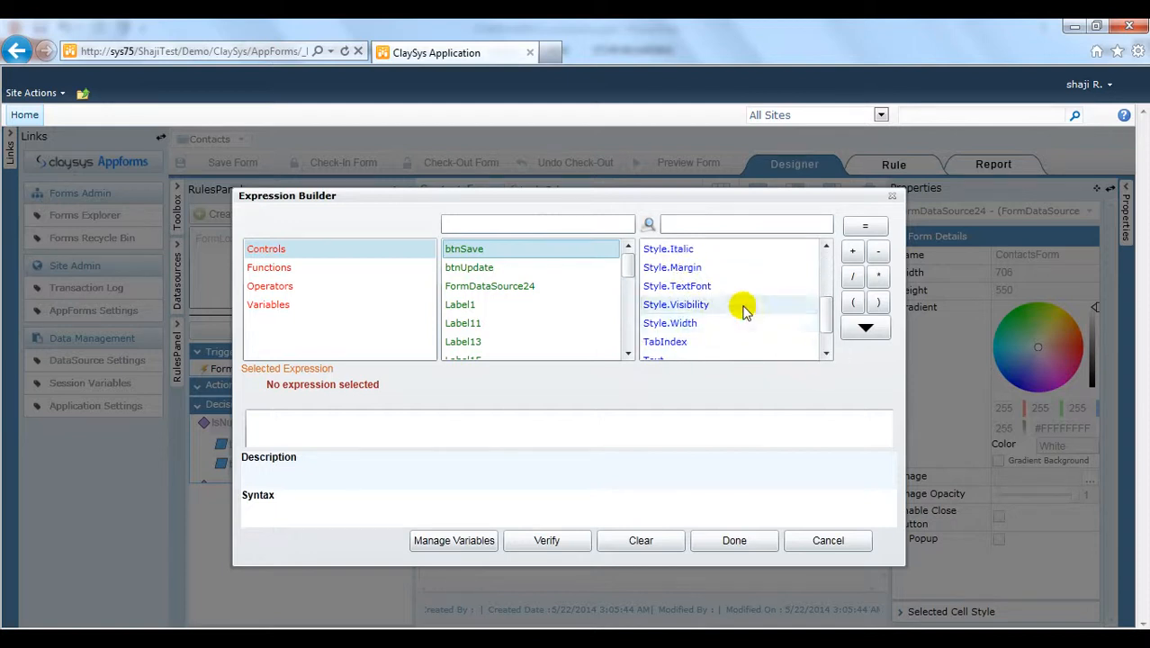
{"action": "left_click", "coordinate": [857, 327]}
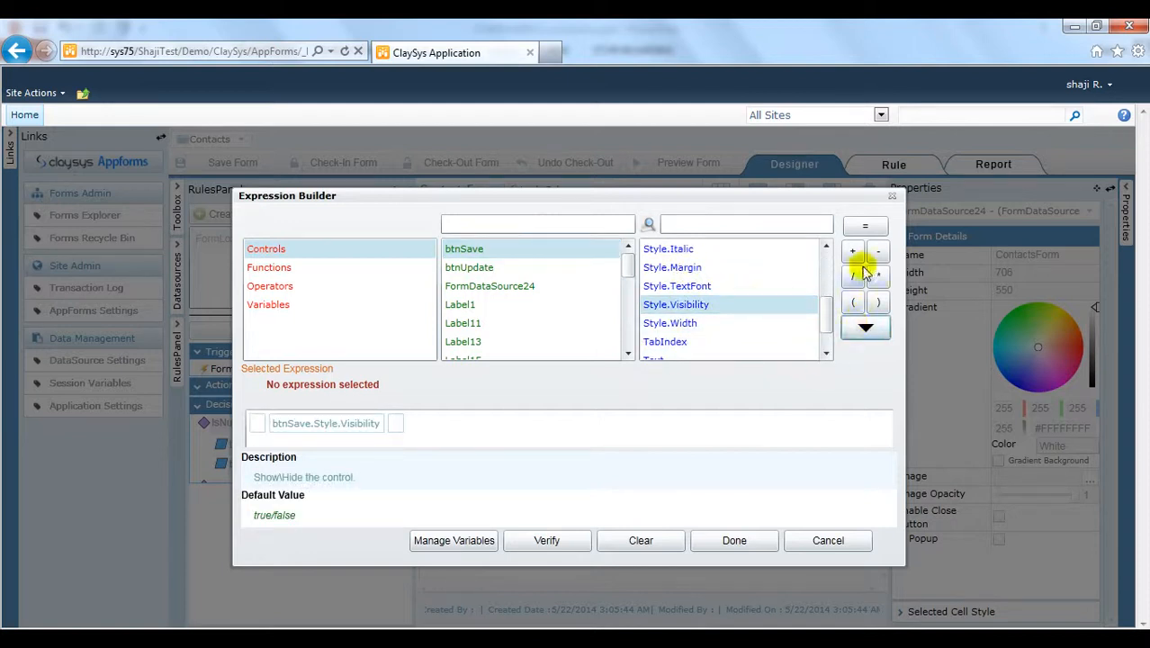
{"action": "left_click", "coordinate": [862, 230]}
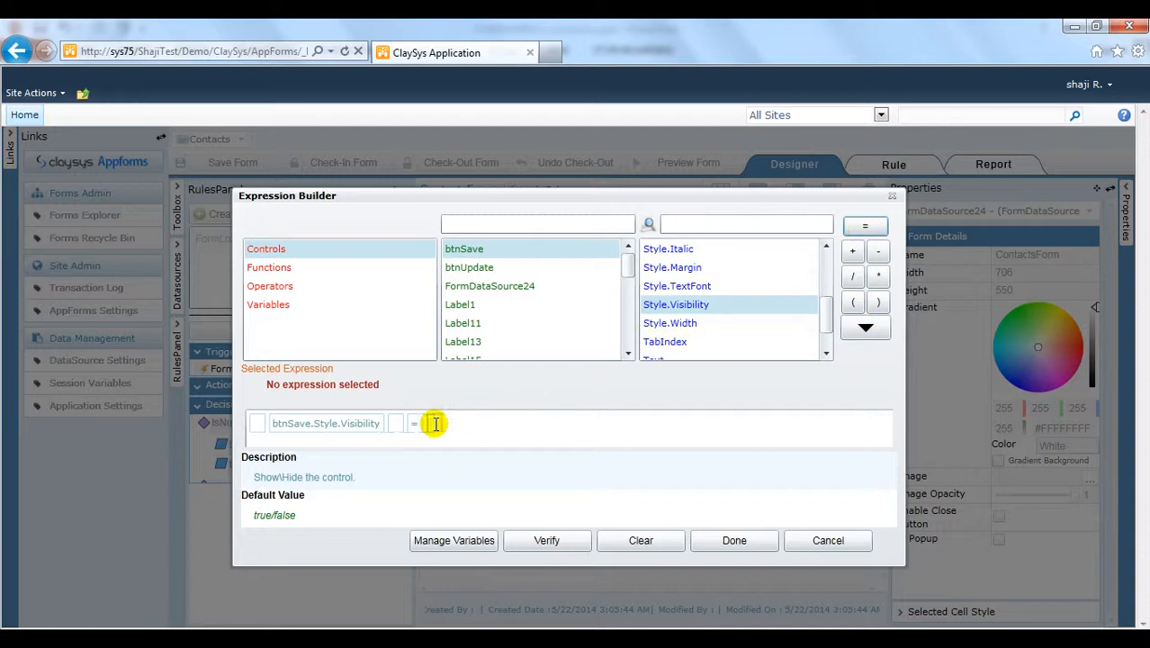
{"action": "left_click", "coordinate": [433, 423]}
{"action": "type", "text": "fa"}
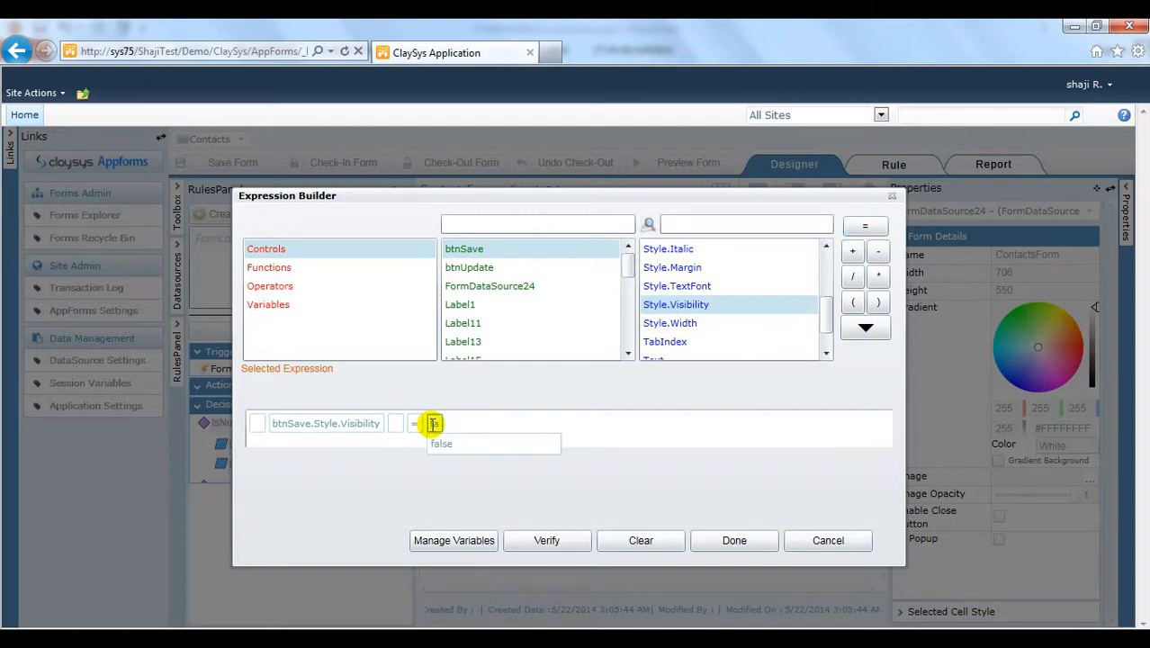
{"action": "type", "text": "lse"}
{"action": "key", "text": "Return"}
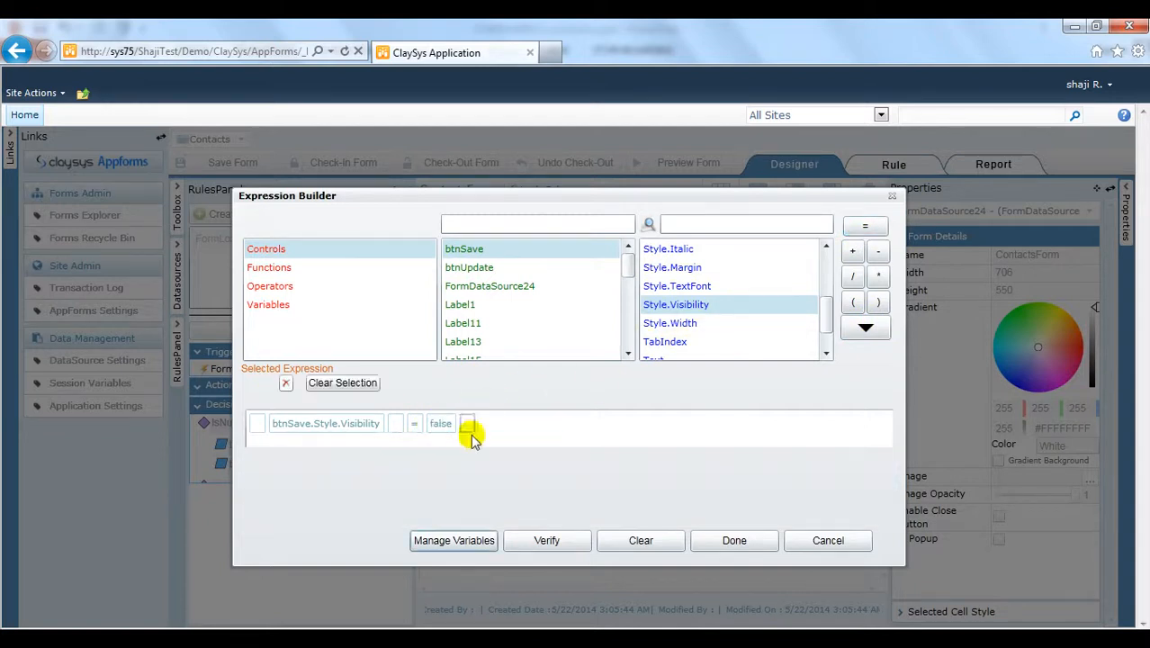
{"action": "left_click", "coordinate": [733, 540]}
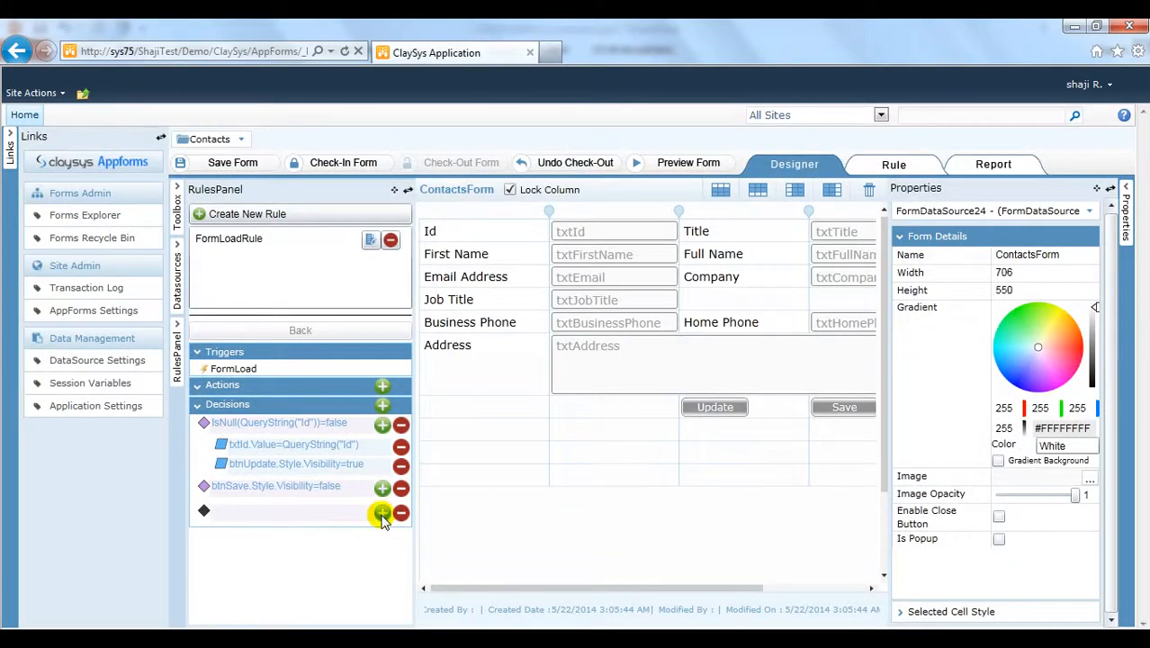
Step: Give the empty decision branch the action btnSave.Style.Visibility = true
{"action": "left_click", "coordinate": [381, 514]}
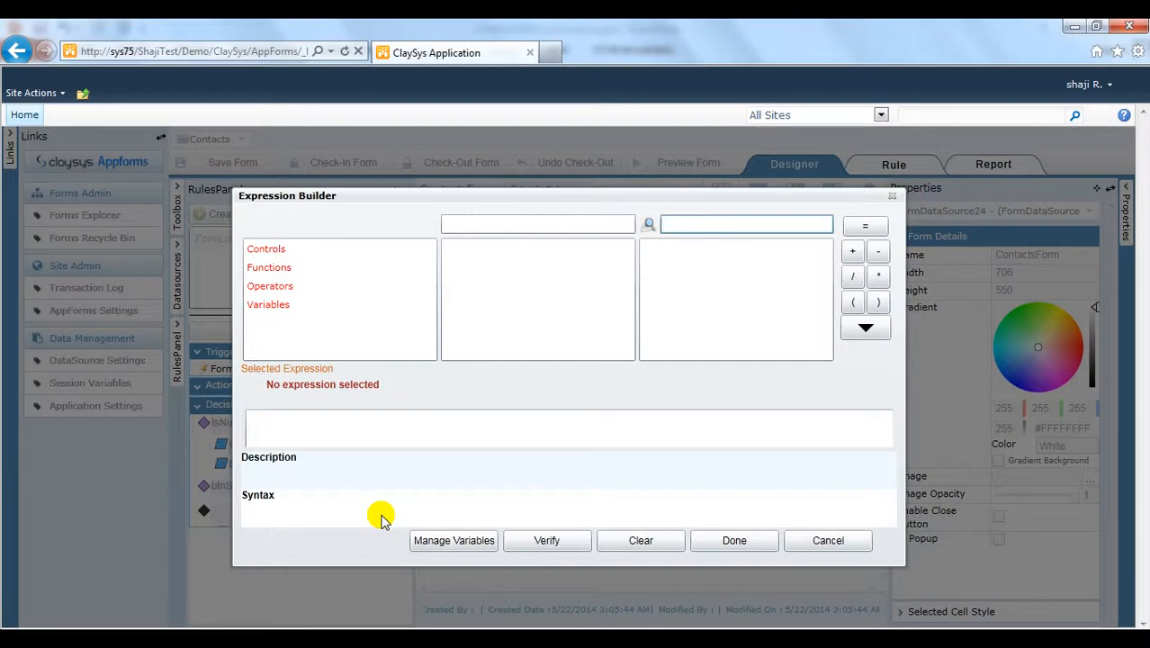
{"action": "left_click", "coordinate": [290, 251]}
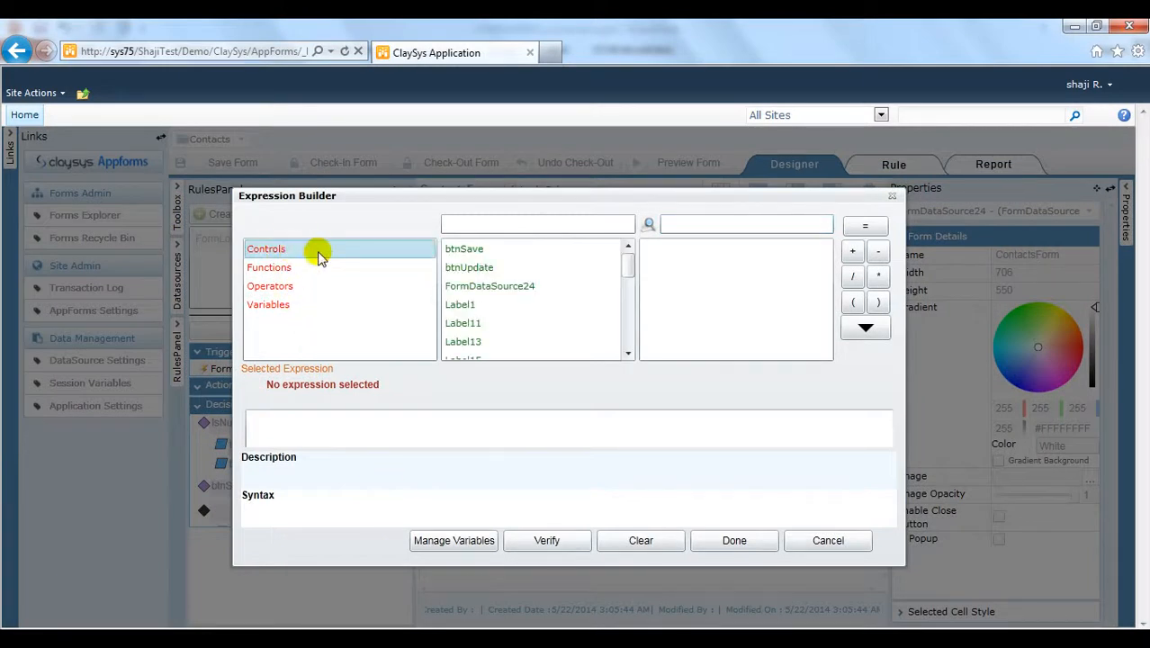
{"action": "left_click", "coordinate": [472, 250]}
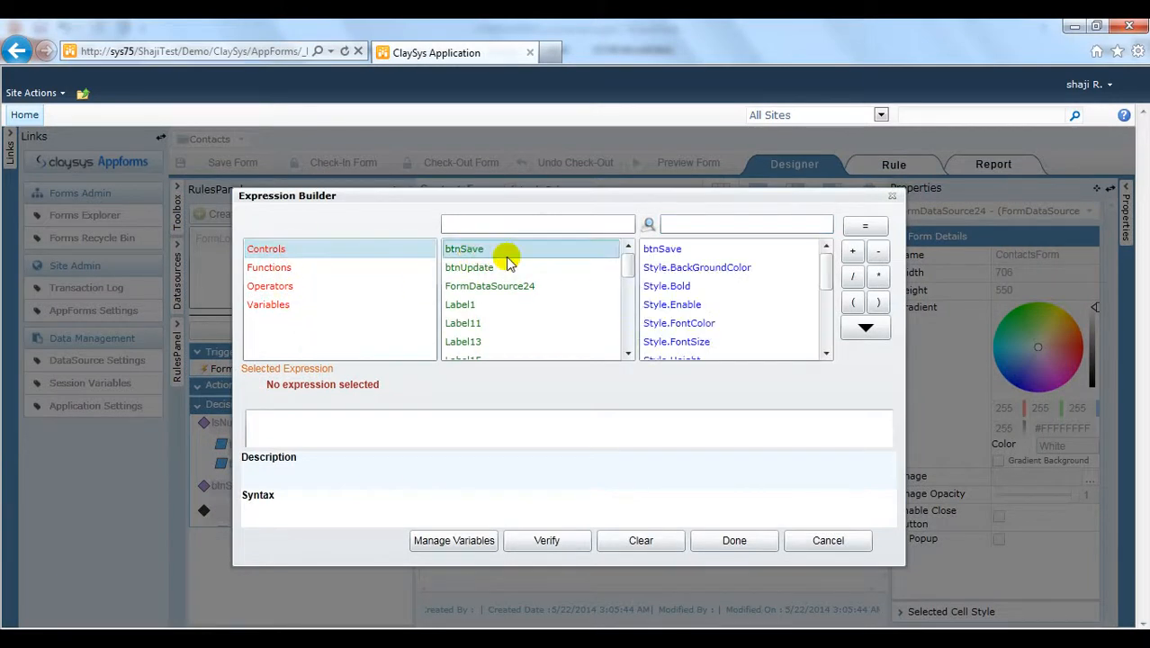
{"action": "left_click", "coordinate": [825, 353]}
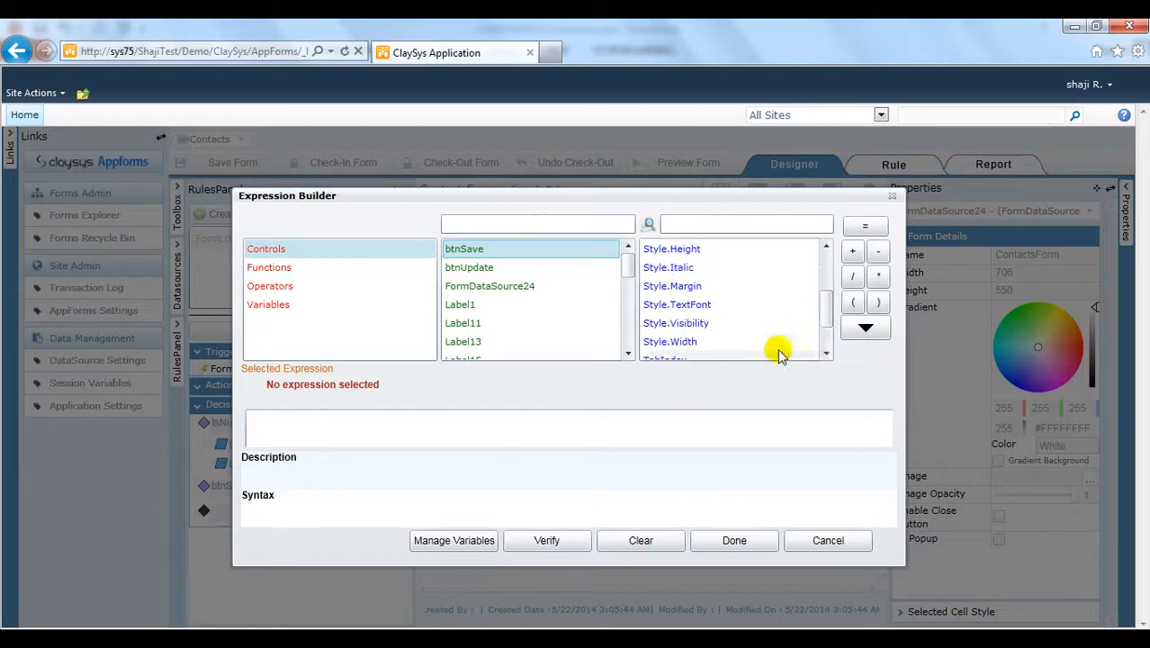
{"action": "left_click", "coordinate": [719, 324]}
{"action": "left_click", "coordinate": [868, 330]}
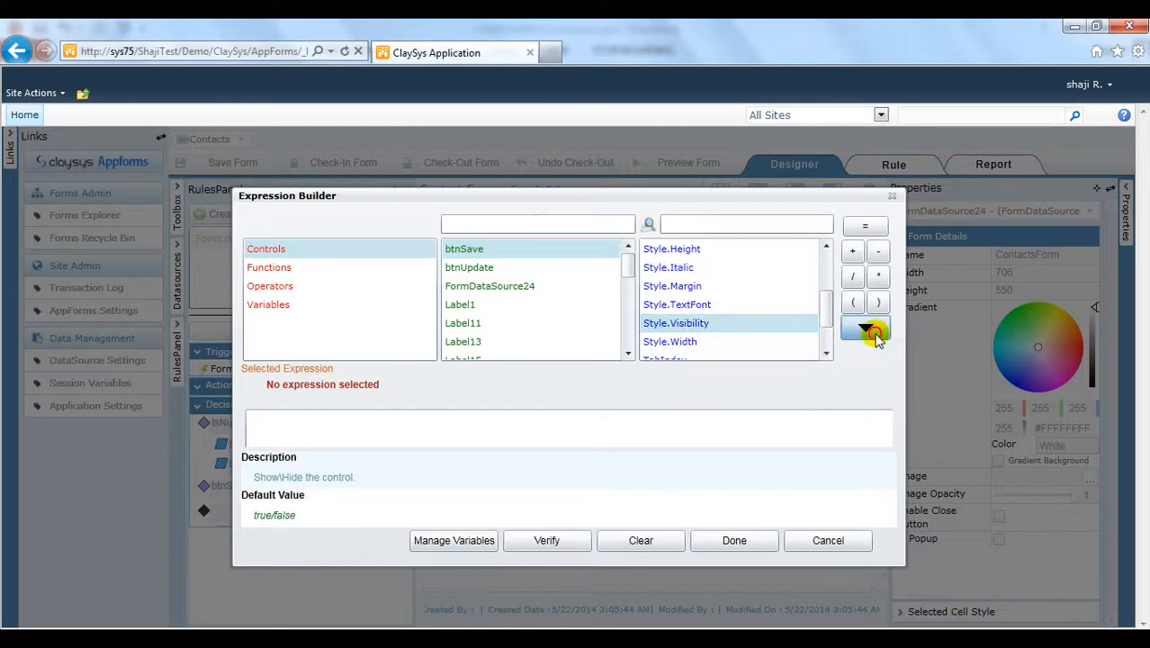
{"action": "left_click", "coordinate": [859, 226]}
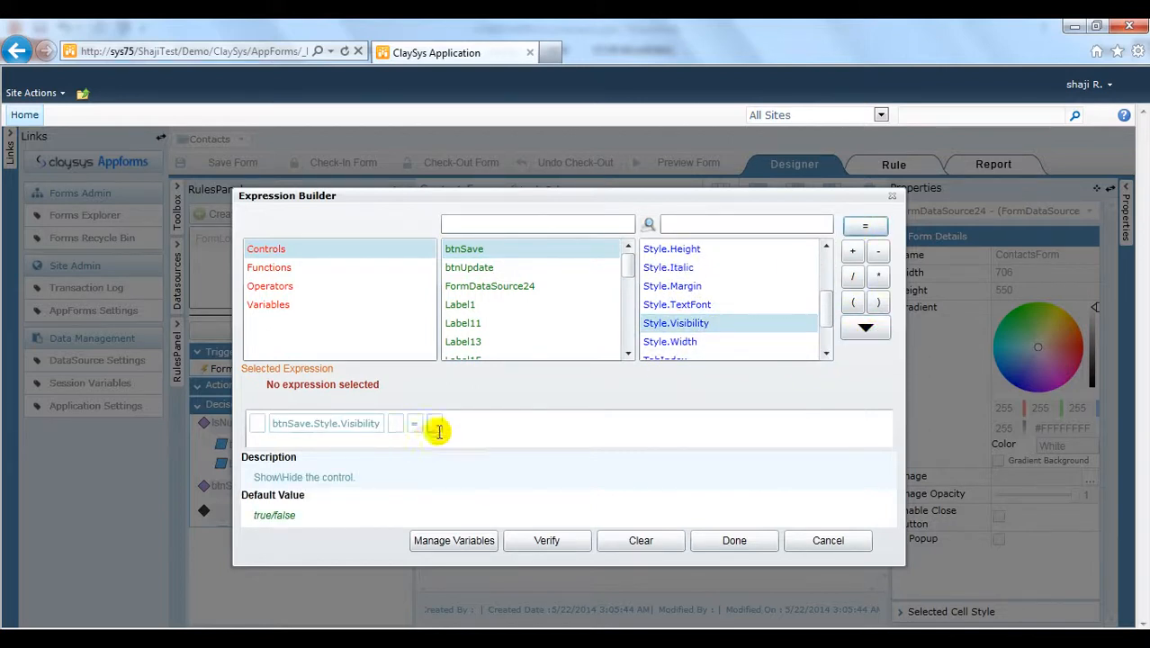
{"action": "left_click", "coordinate": [436, 423]}
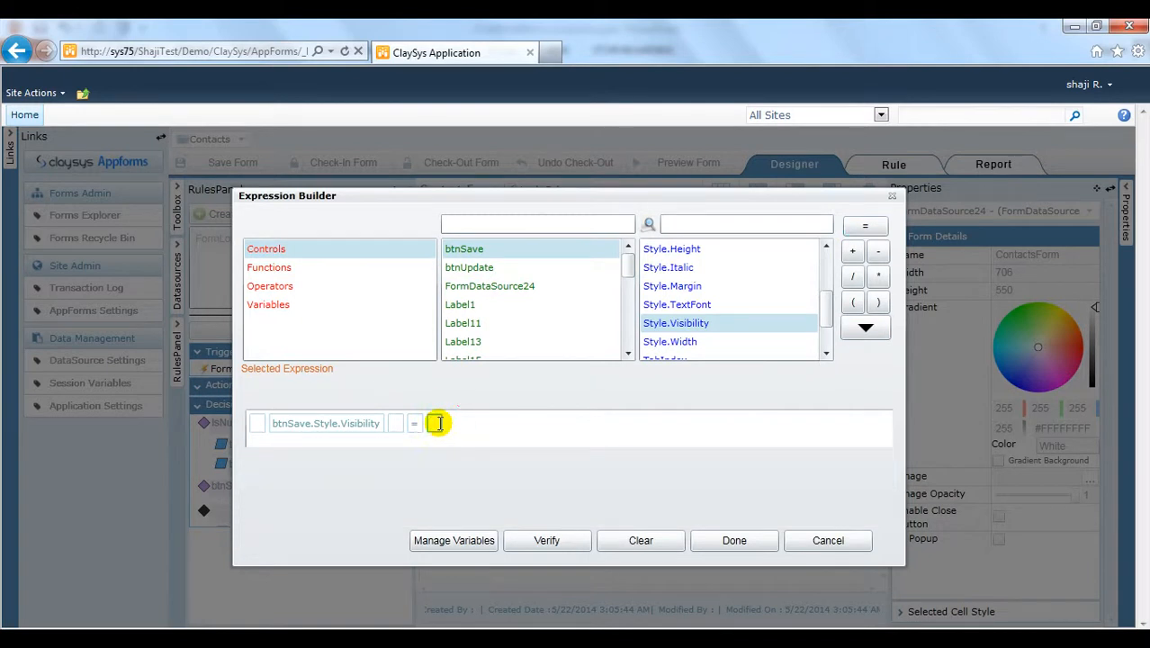
{"action": "type", "text": "tr"}
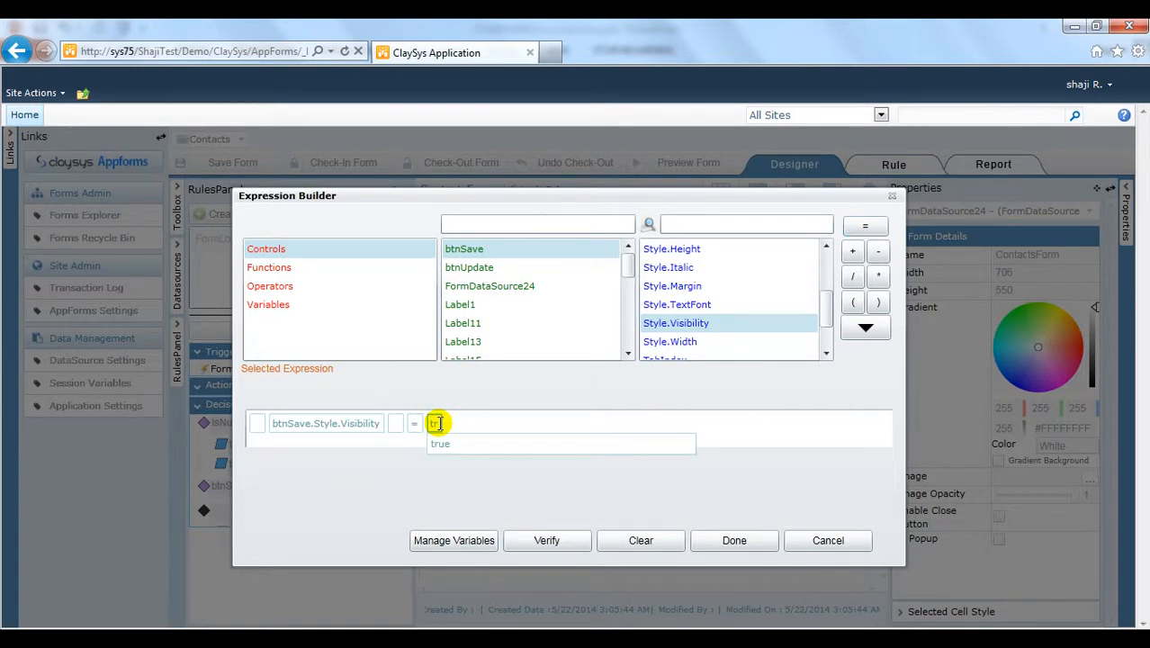
{"action": "left_click", "coordinate": [455, 442]}
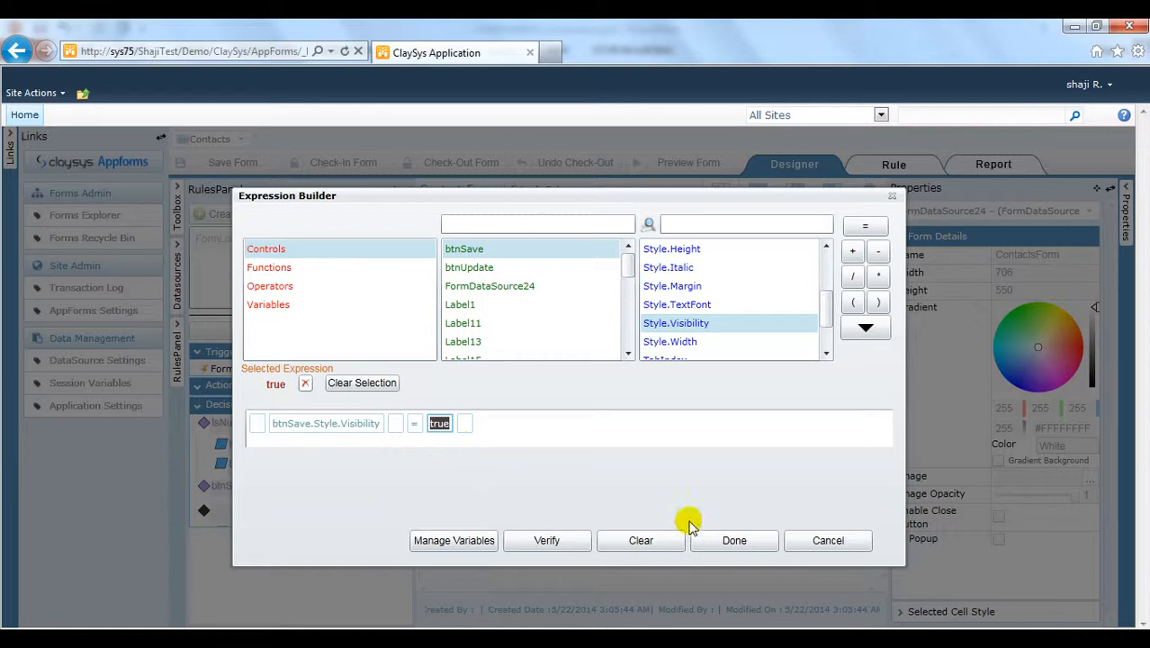
{"action": "left_click", "coordinate": [733, 541]}
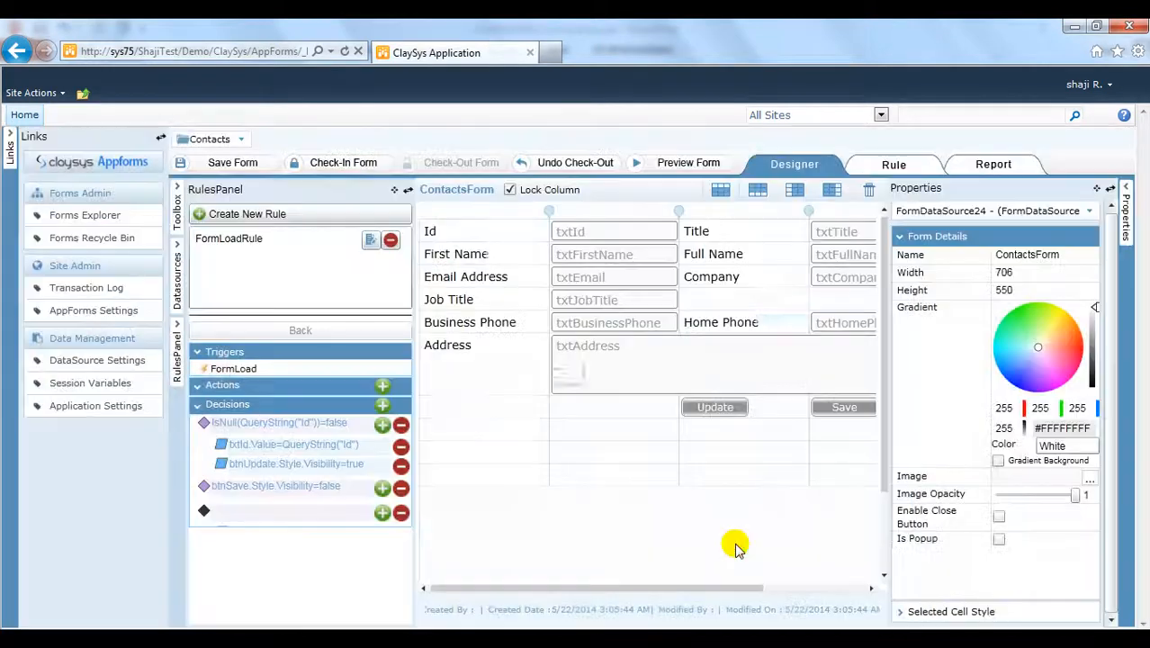
Step: On the last decision row, add btnUpdate.Style.Visibility = false to hide the Update button
{"action": "left_click", "coordinate": [383, 512]}
{"action": "left_click", "coordinate": [267, 249]}
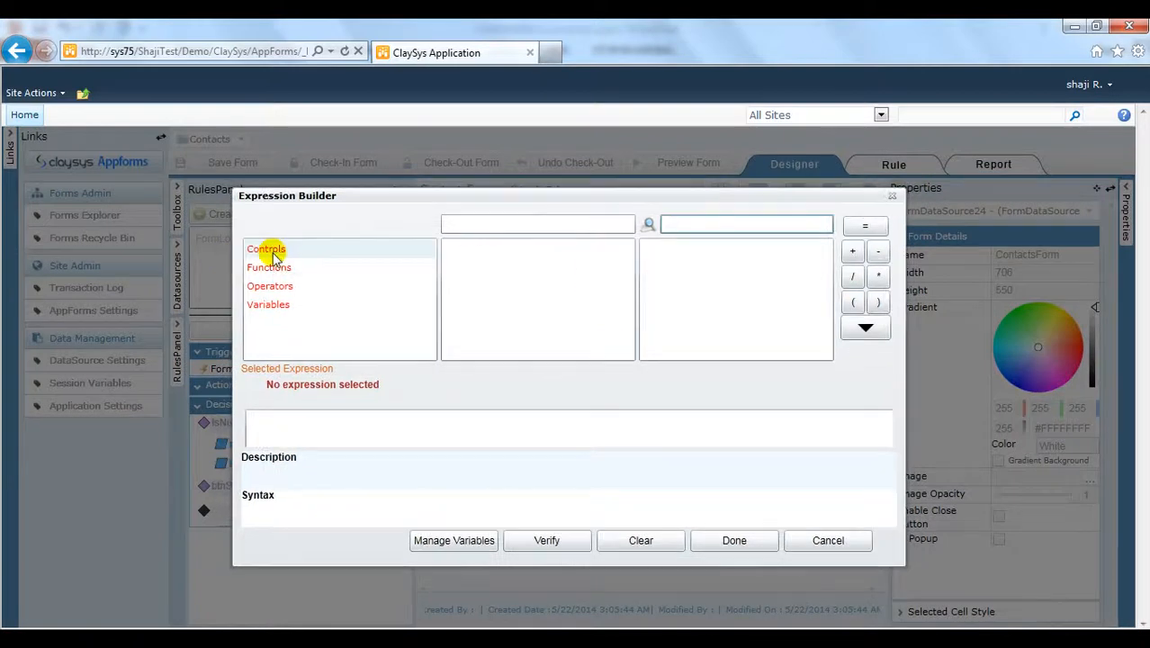
{"action": "left_click", "coordinate": [480, 251]}
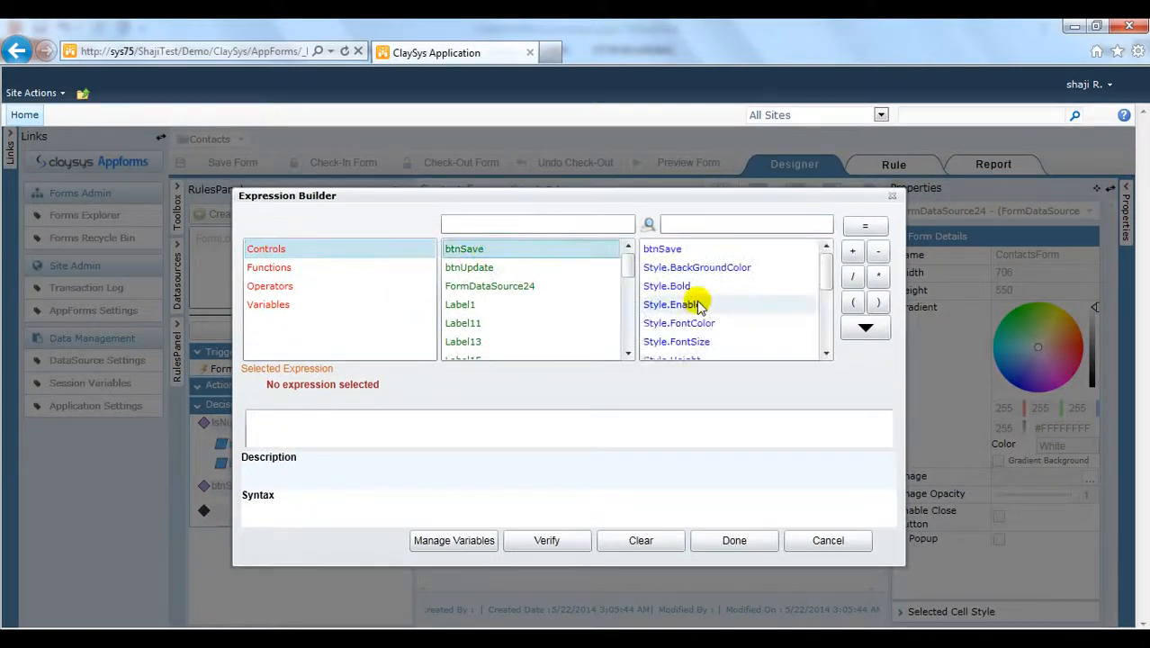
{"action": "left_click", "coordinate": [552, 267]}
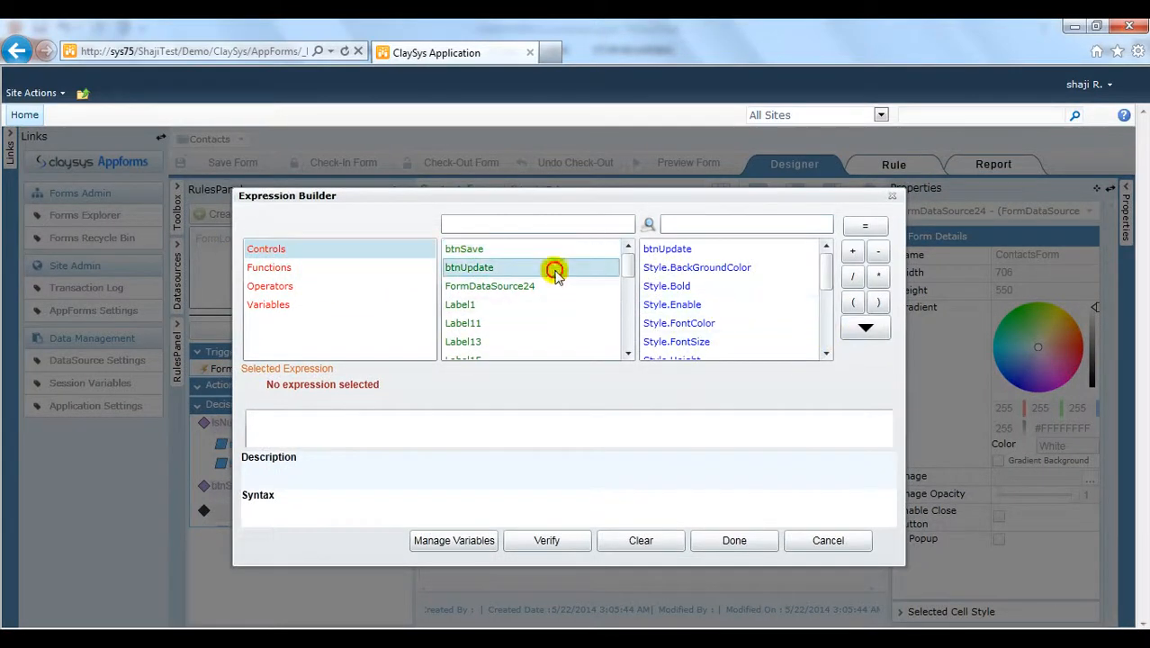
{"action": "left_click", "coordinate": [826, 347]}
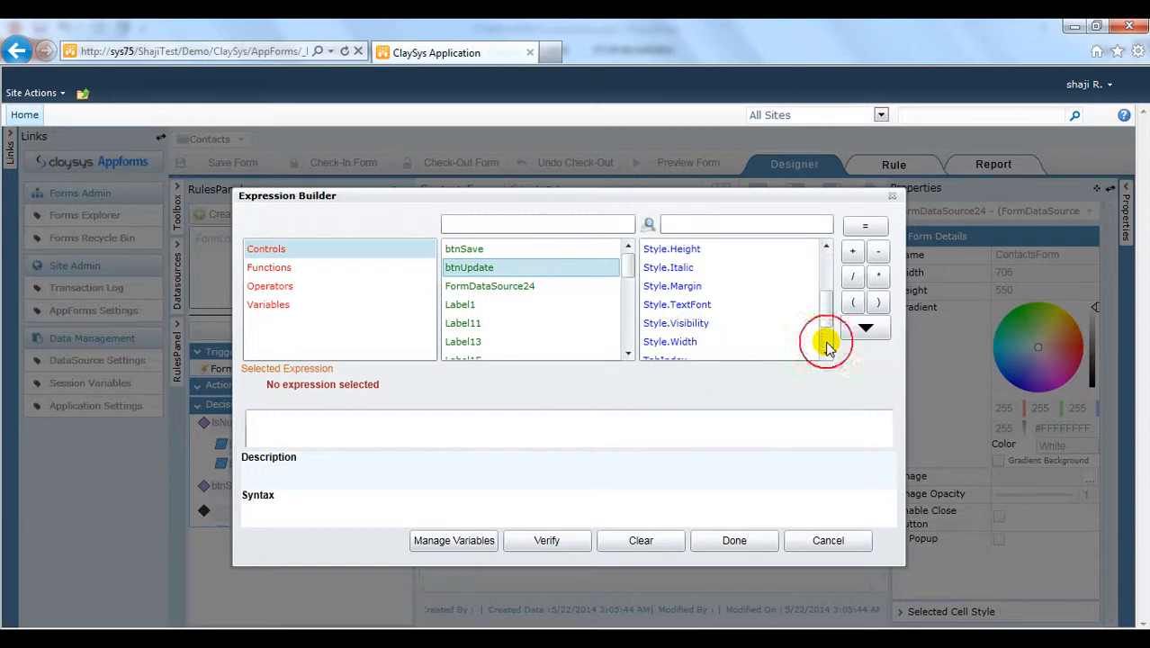
{"action": "left_click", "coordinate": [740, 322]}
{"action": "left_click", "coordinate": [864, 328]}
{"action": "left_click", "coordinate": [865, 225]}
{"action": "left_click", "coordinate": [443, 423]}
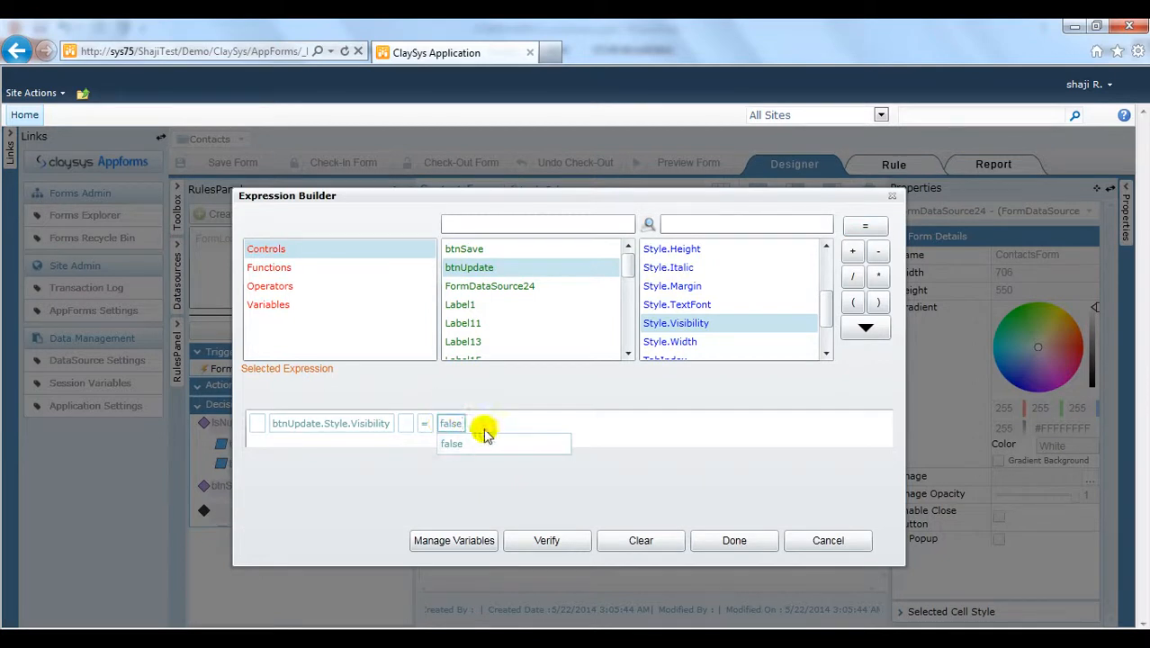
{"action": "left_click", "coordinate": [472, 443]}
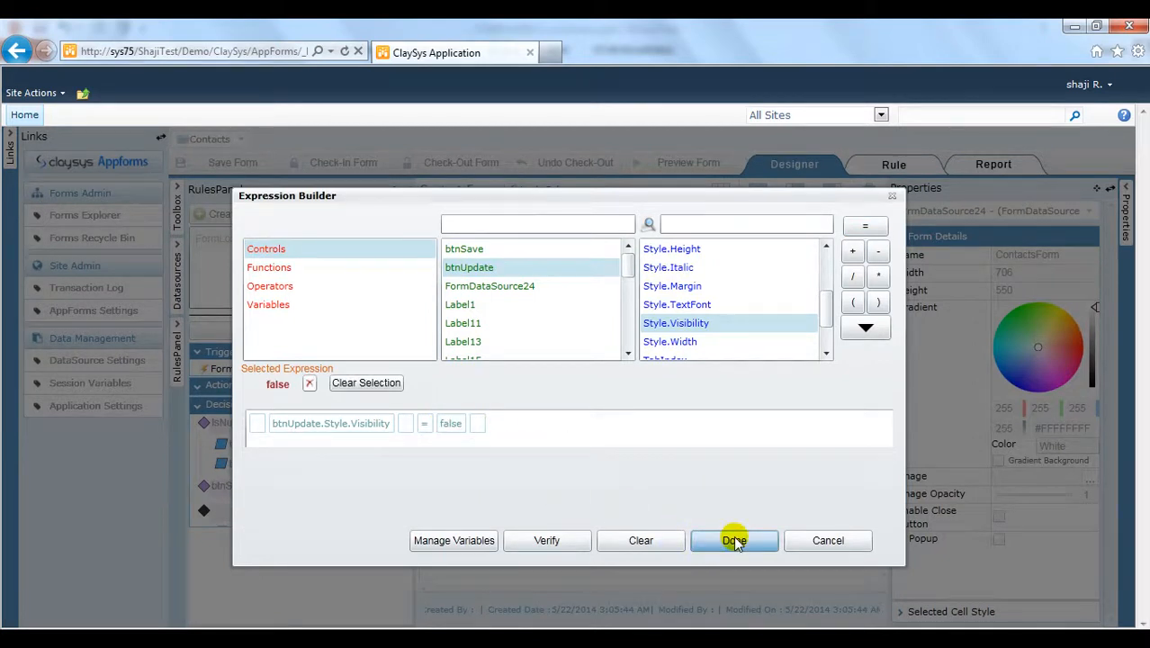
{"action": "left_click", "coordinate": [735, 540]}
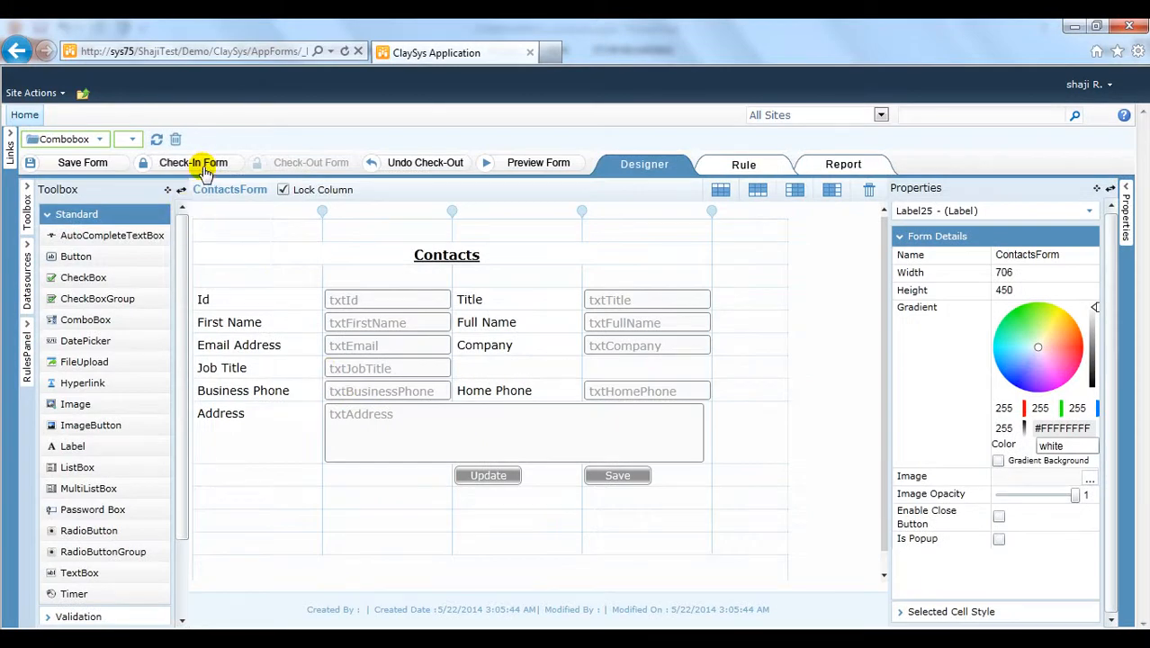
Step: Check in and publish ContactsForm with the comment 'Done', then return to the site home
{"action": "left_click", "coordinate": [203, 167]}
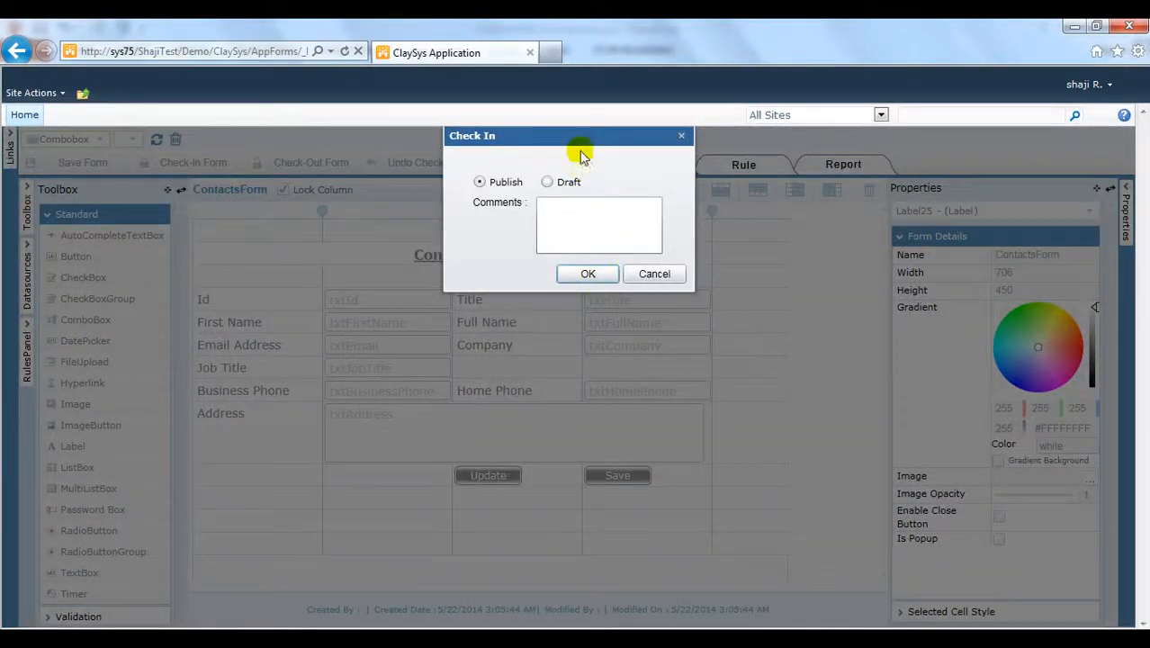
{"action": "left_click_drag", "start_coordinate": [579, 143], "coordinate": [578, 184]}
{"action": "left_click", "coordinate": [557, 254]}
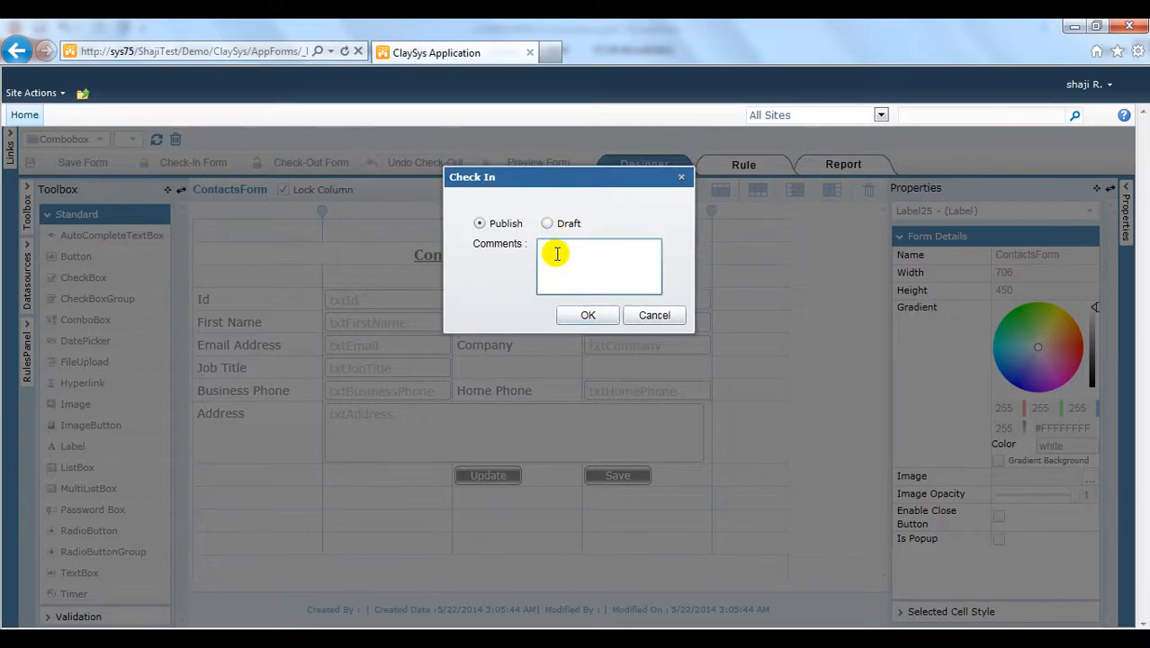
{"action": "left_click", "coordinate": [586, 316]}
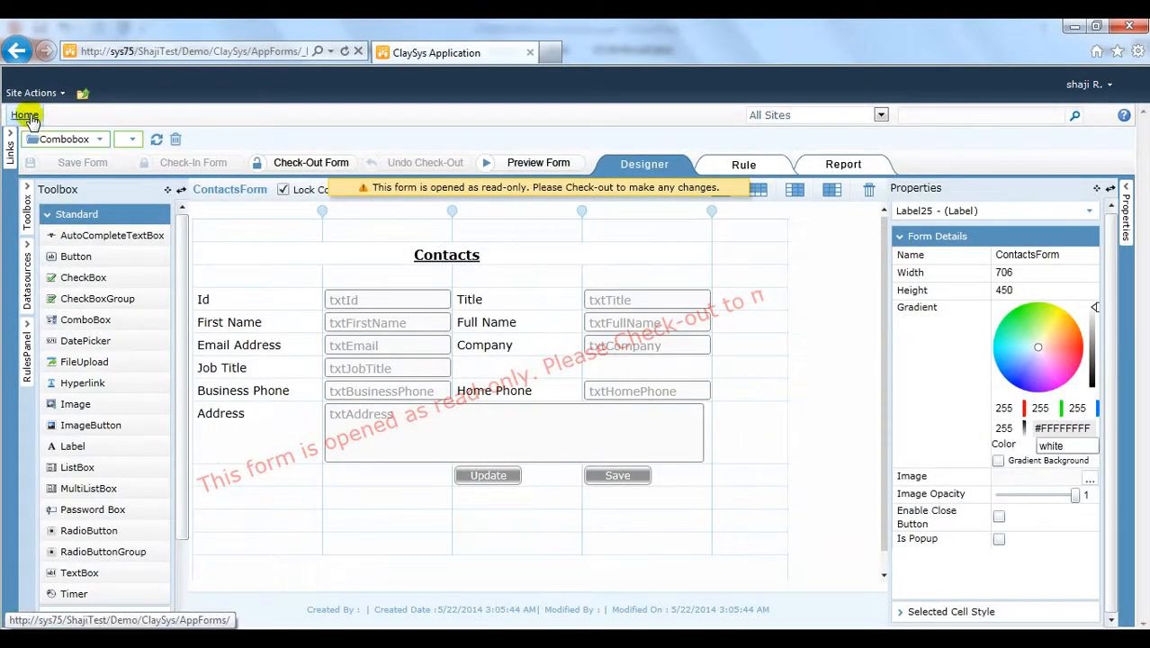
{"action": "left_click", "coordinate": [25, 116]}
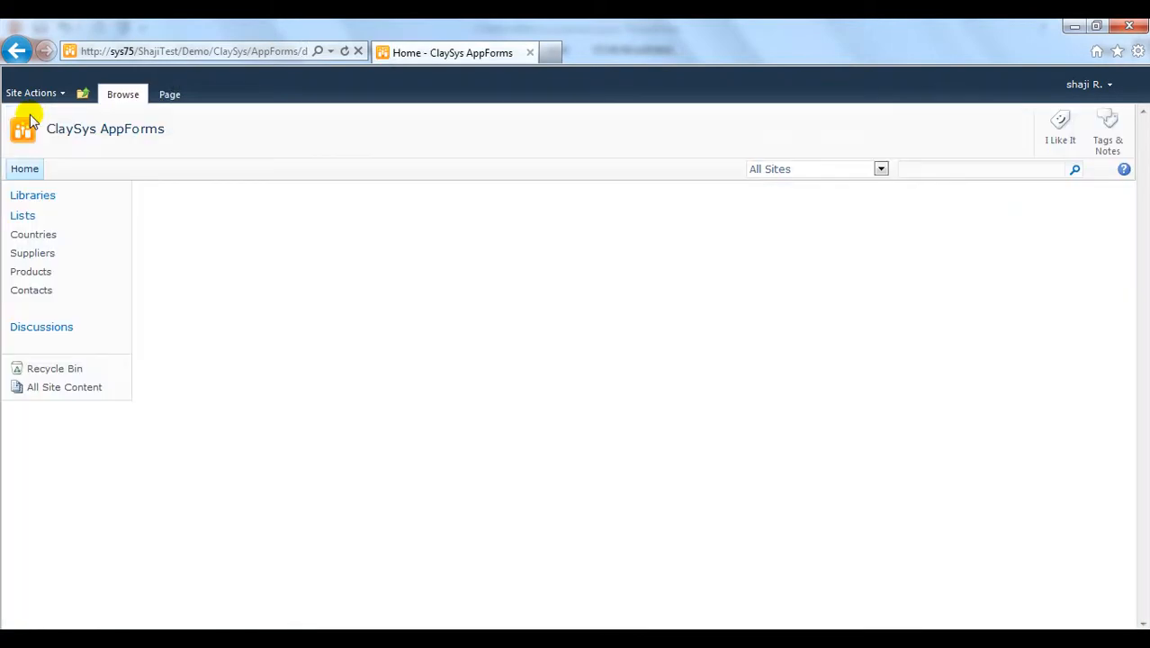
Step: Preview the Contacts list's default new-item form, then open its AppForms Settings
{"action": "left_click", "coordinate": [40, 291]}
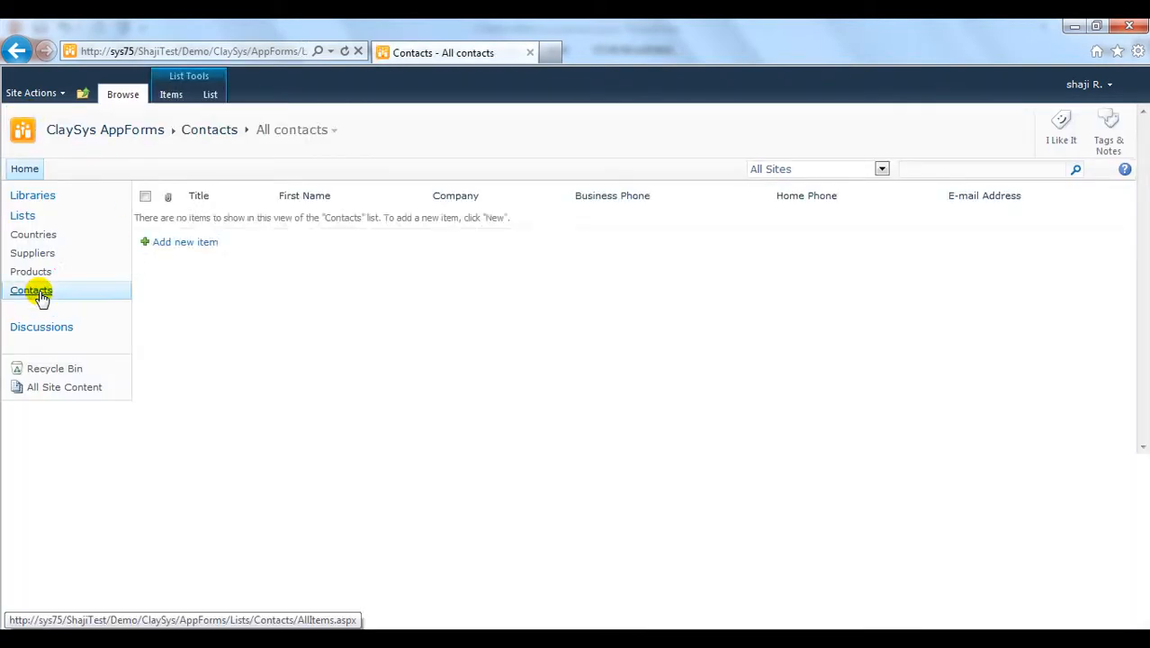
{"action": "left_click", "coordinate": [193, 244]}
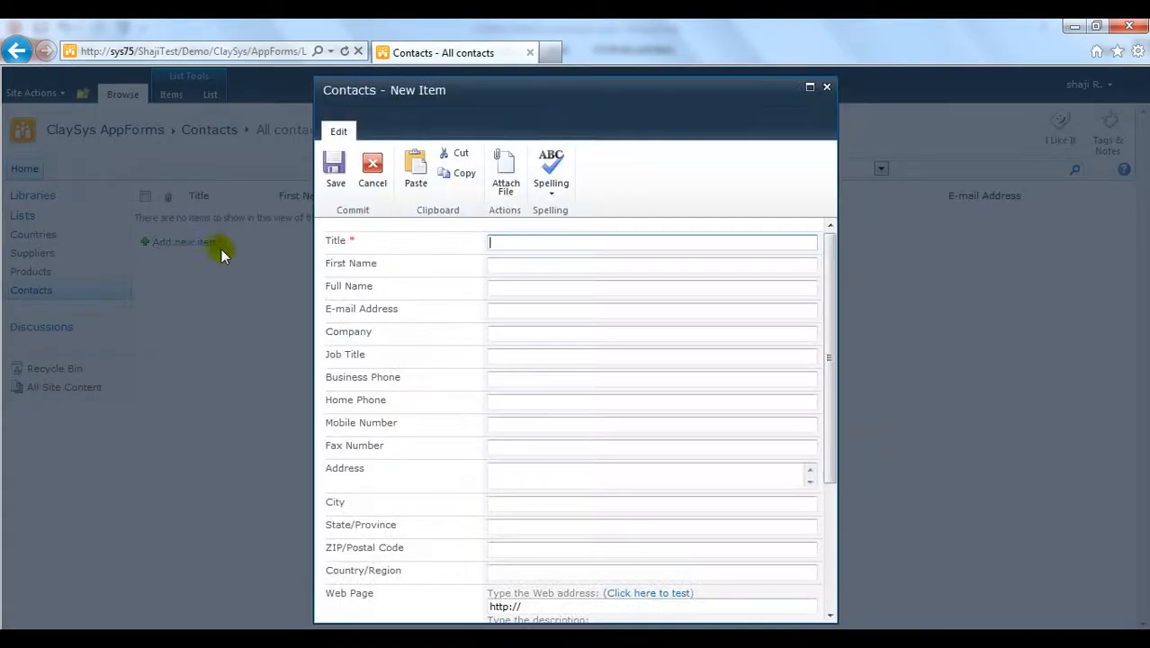
{"action": "left_click", "coordinate": [826, 88]}
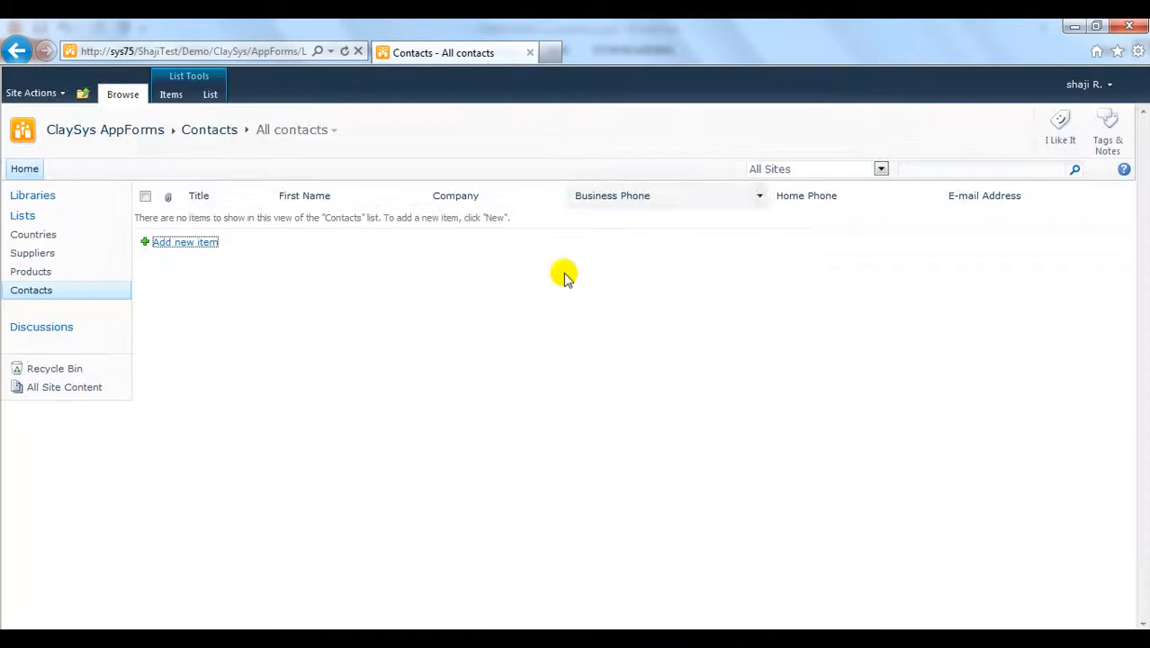
{"action": "left_click", "coordinate": [212, 101]}
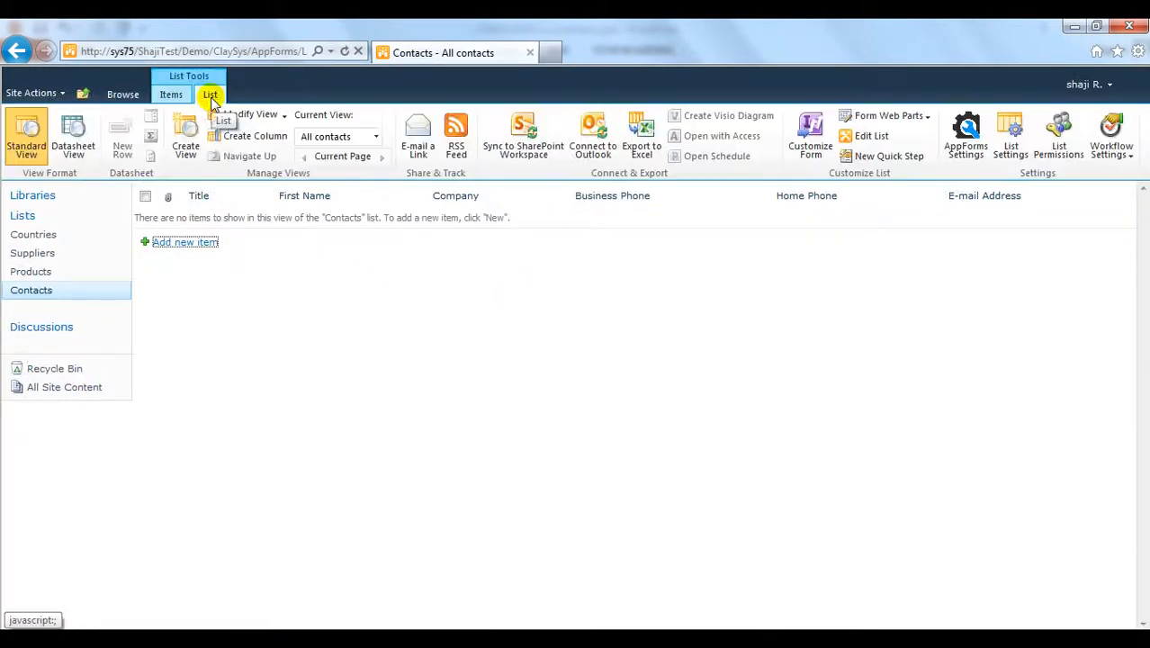
{"action": "left_click", "coordinate": [965, 143]}
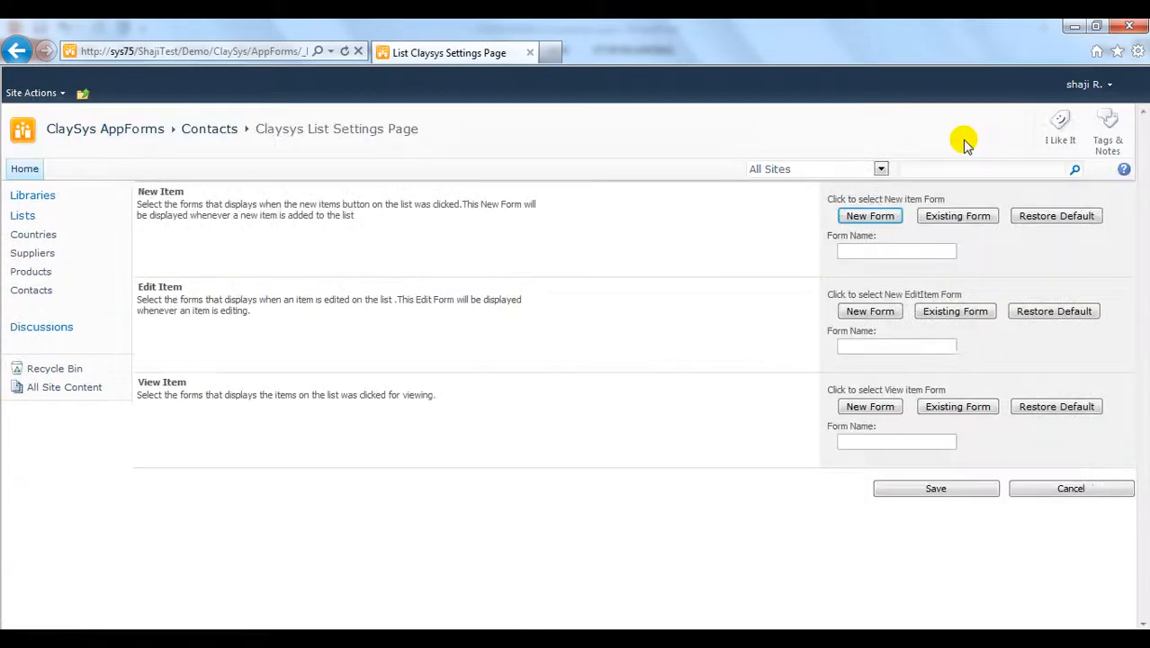
Step: Assign ContactsForm as the New Item and Edit Item form, save, and return to Contacts
{"action": "left_click", "coordinate": [959, 217]}
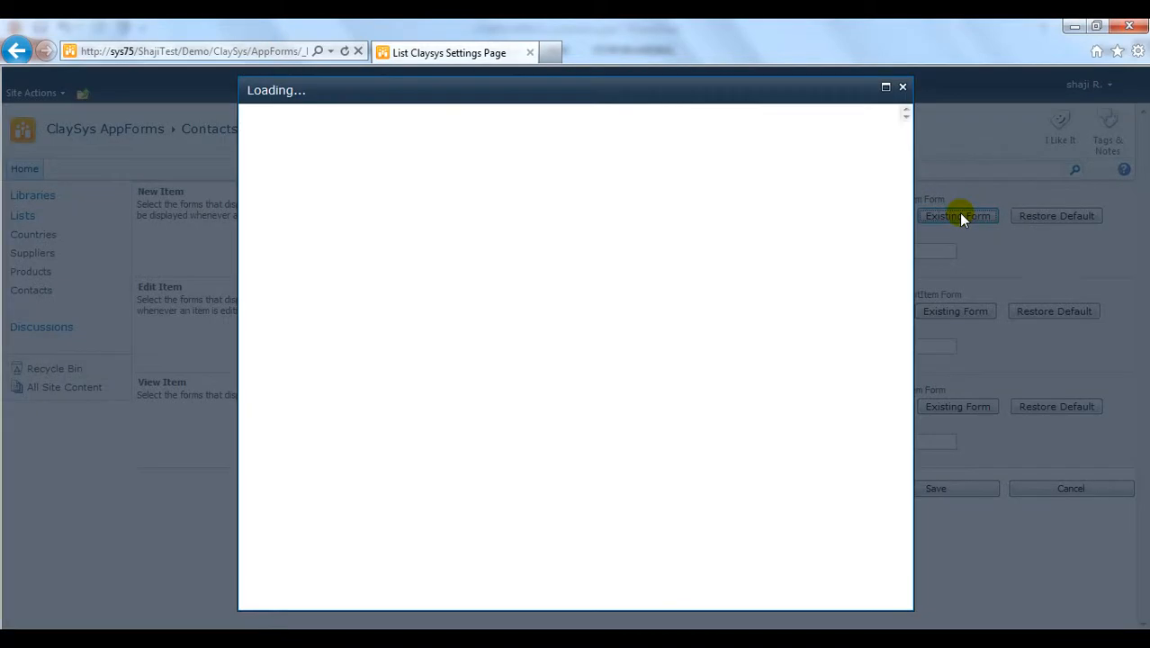
{"action": "left_click", "coordinate": [328, 196]}
{"action": "left_click", "coordinate": [873, 484]}
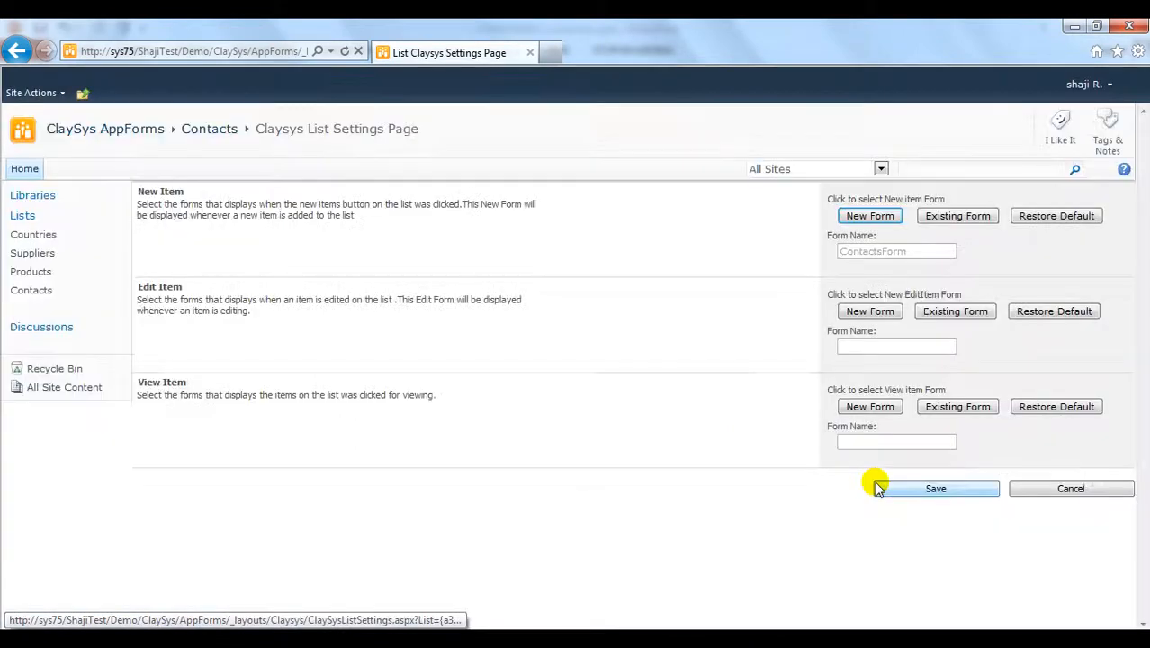
{"action": "left_click", "coordinate": [954, 311]}
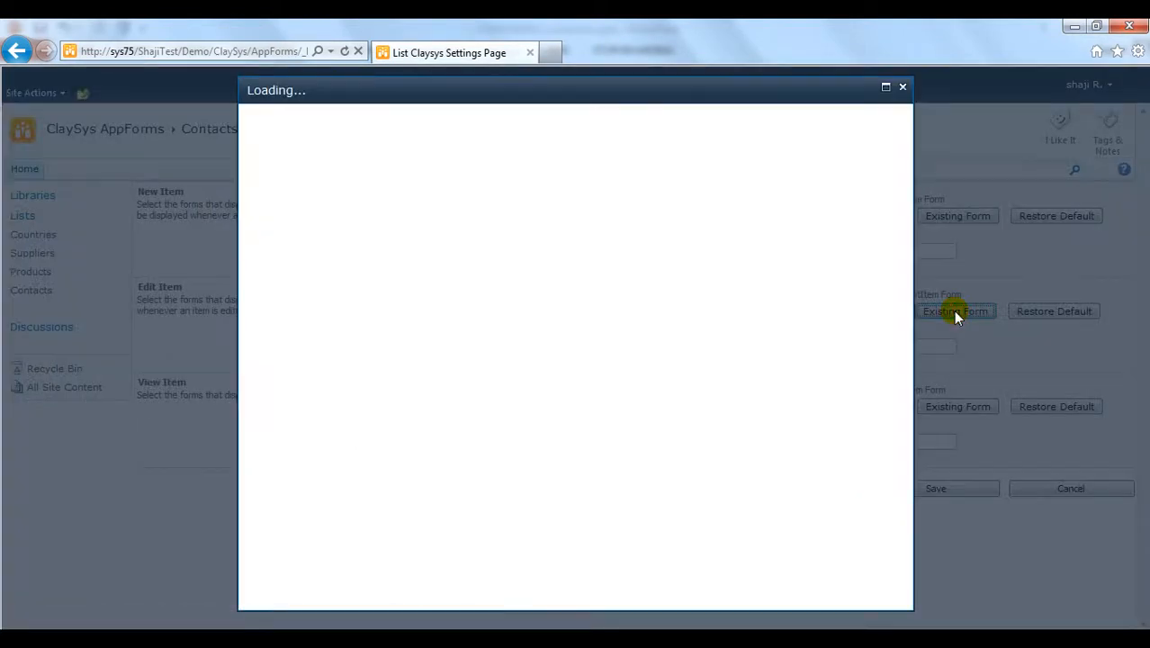
{"action": "left_click", "coordinate": [307, 199]}
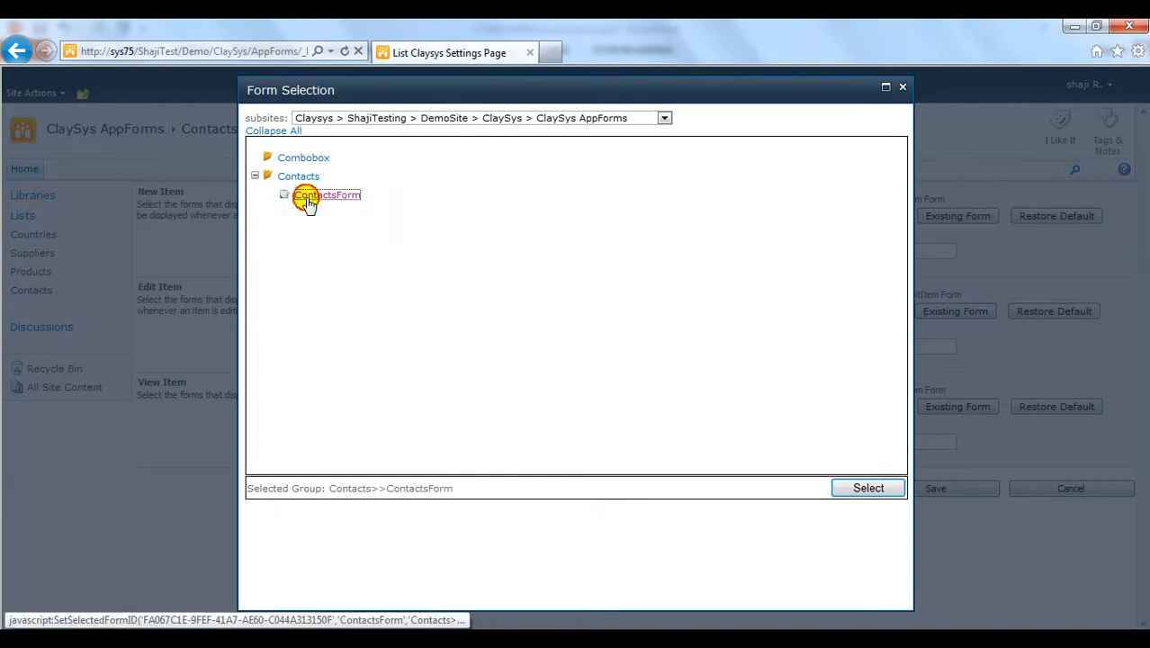
{"action": "left_click", "coordinate": [893, 487]}
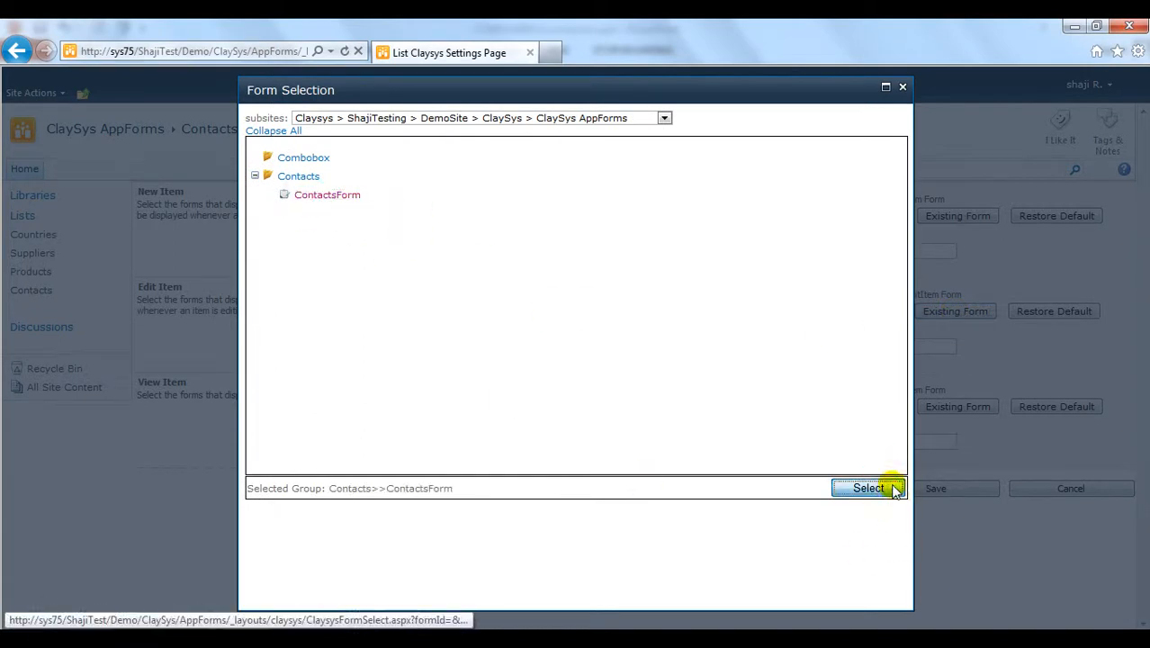
{"action": "left_click", "coordinate": [935, 489]}
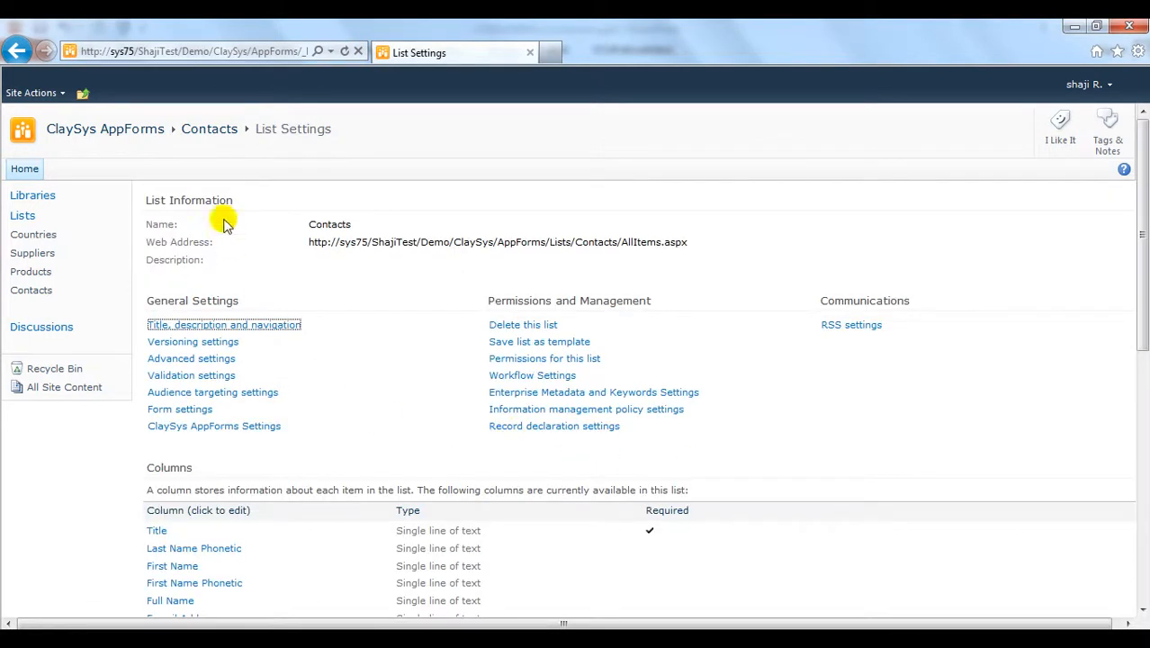
{"action": "left_click", "coordinate": [209, 129]}
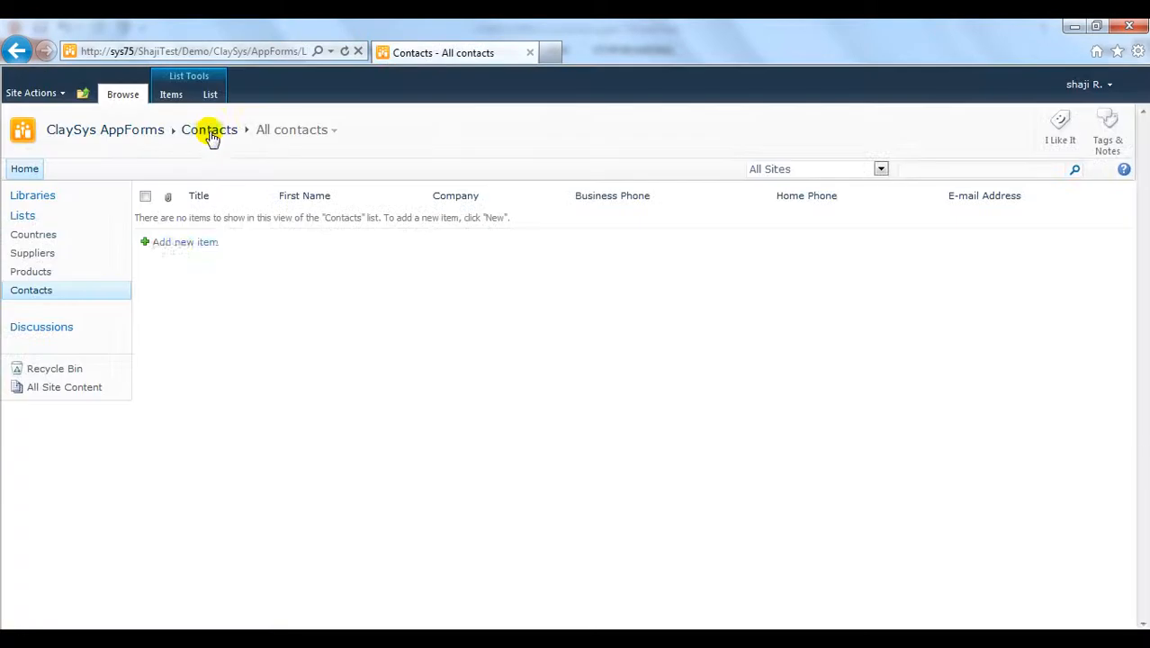
Step: Add a contact with title Mr, company ClaySys, both phone numbers, an e-mail and an address, and save it
{"action": "left_click", "coordinate": [180, 244]}
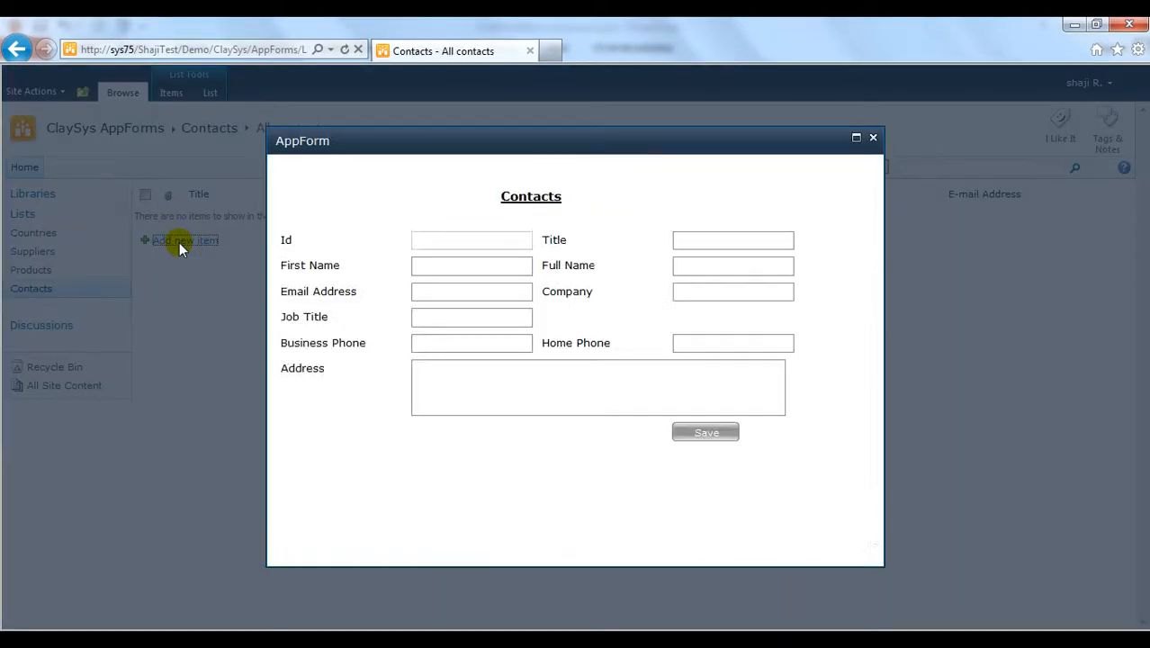
{"action": "left_click", "coordinate": [685, 244]}
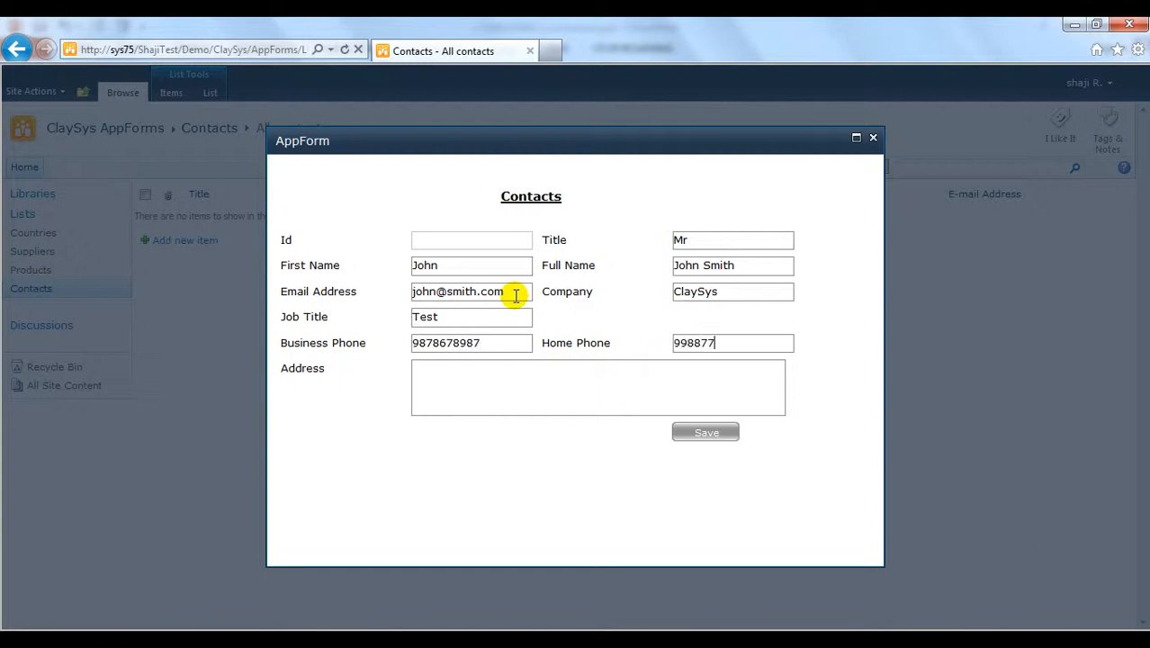
{"action": "left_click", "coordinate": [436, 394]}
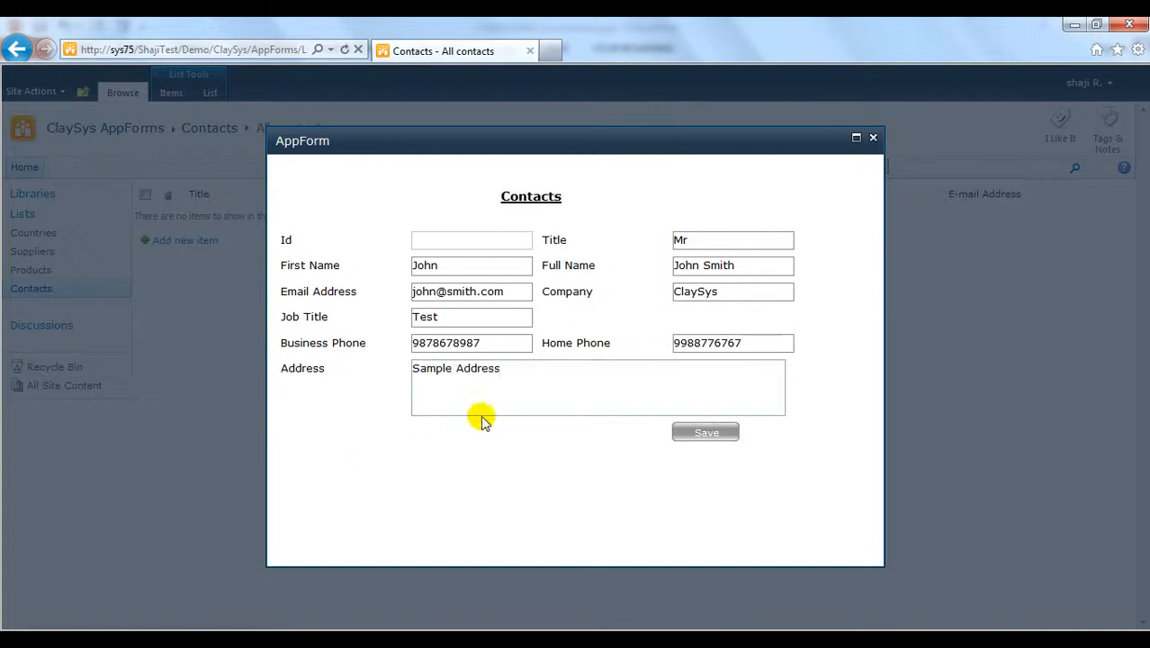
{"action": "left_click", "coordinate": [727, 433]}
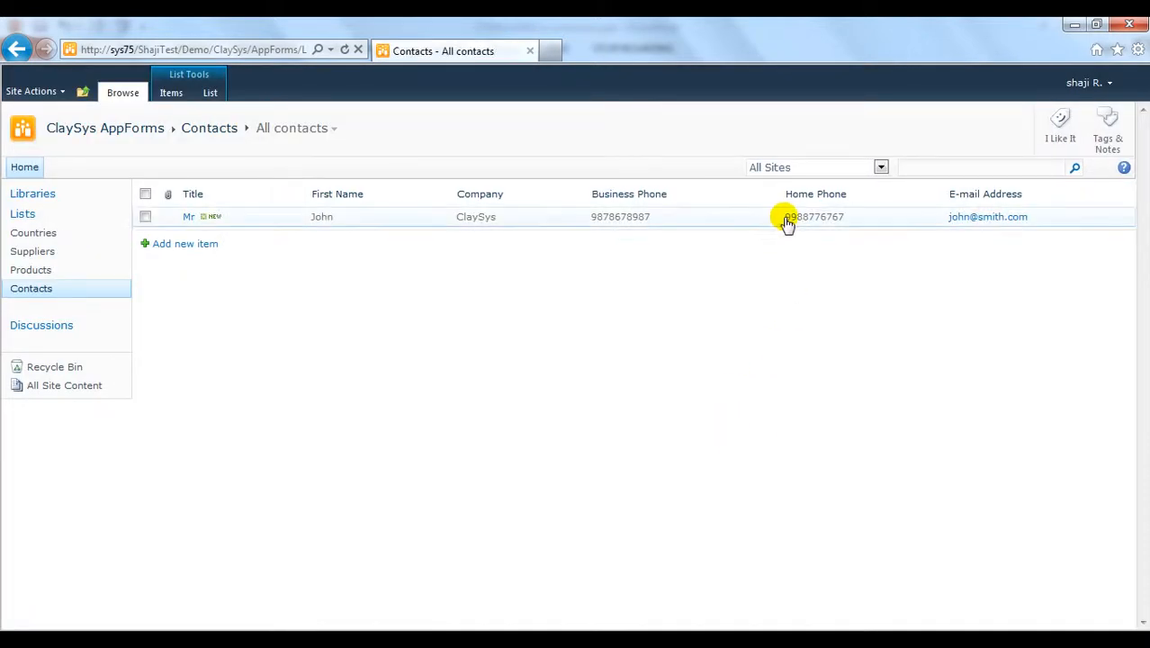
Step: Edit the new contact, change its Title to Mr1, and update it
{"action": "left_click", "coordinate": [145, 218]}
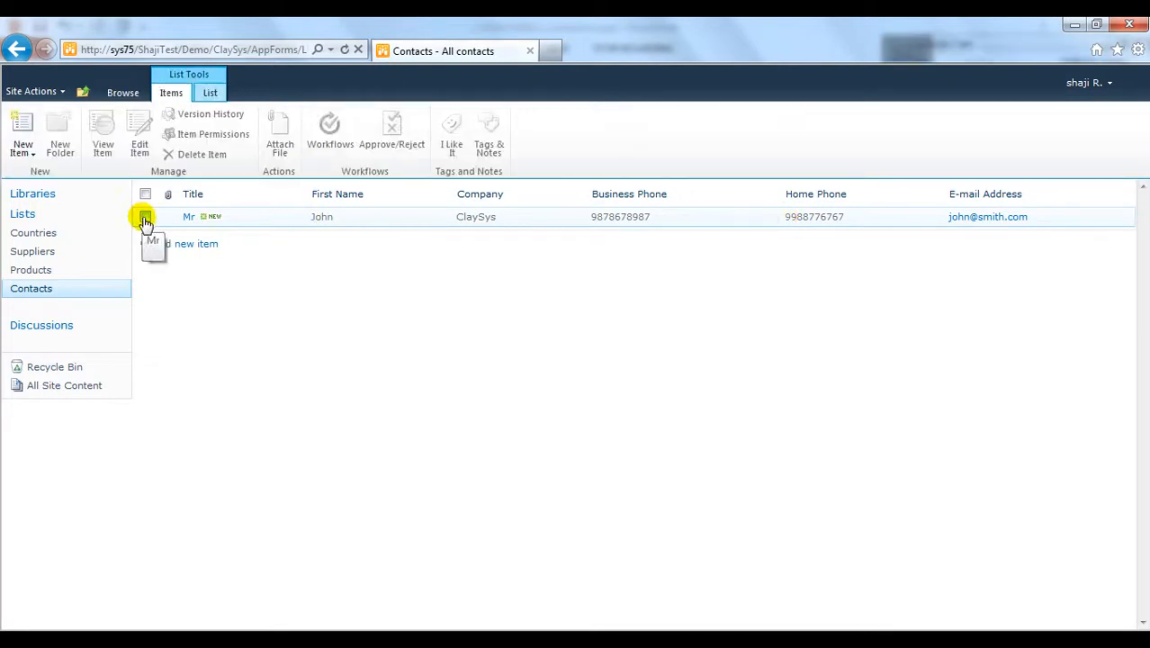
{"action": "left_click", "coordinate": [145, 217]}
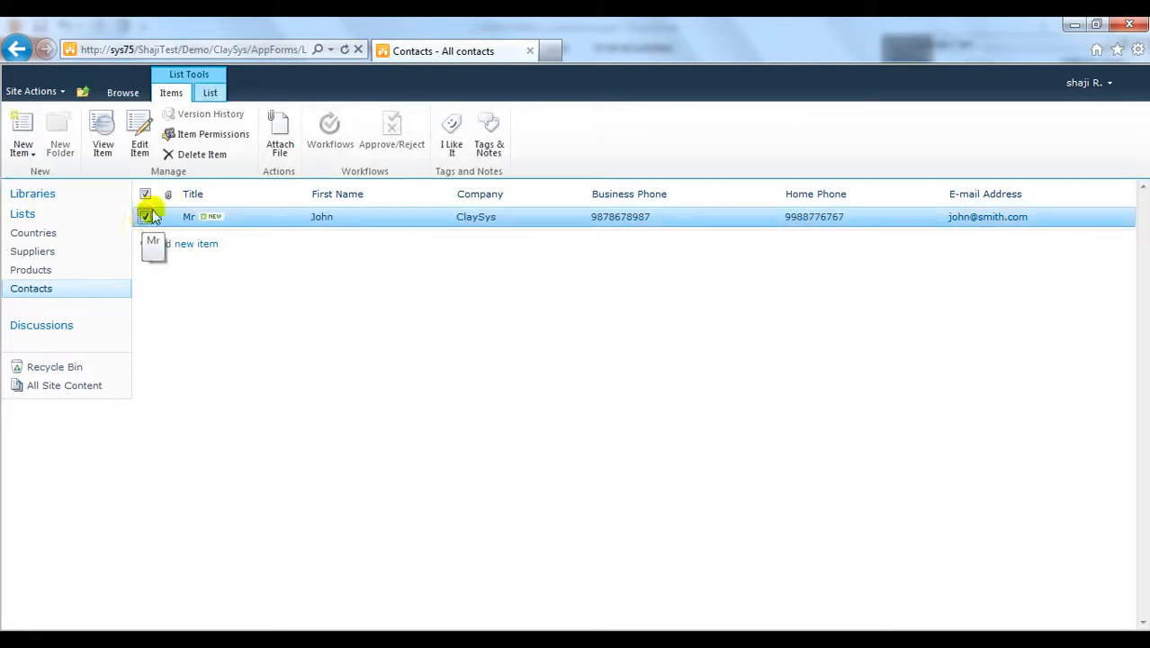
{"action": "left_click", "coordinate": [142, 142]}
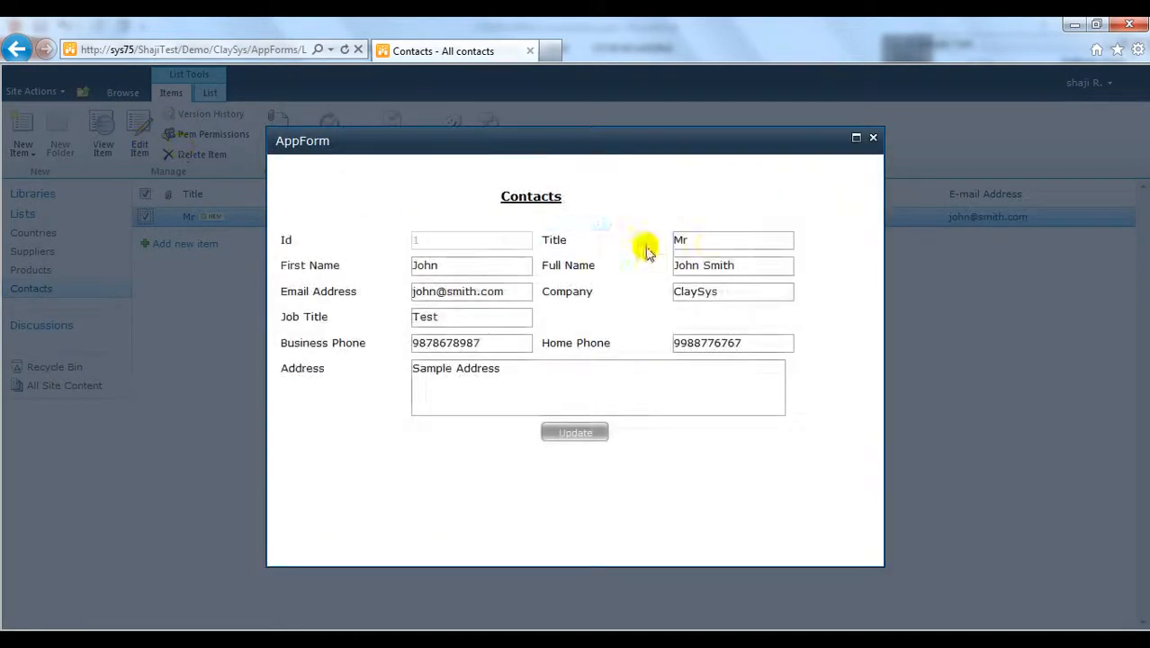
{"action": "left_click", "coordinate": [709, 243]}
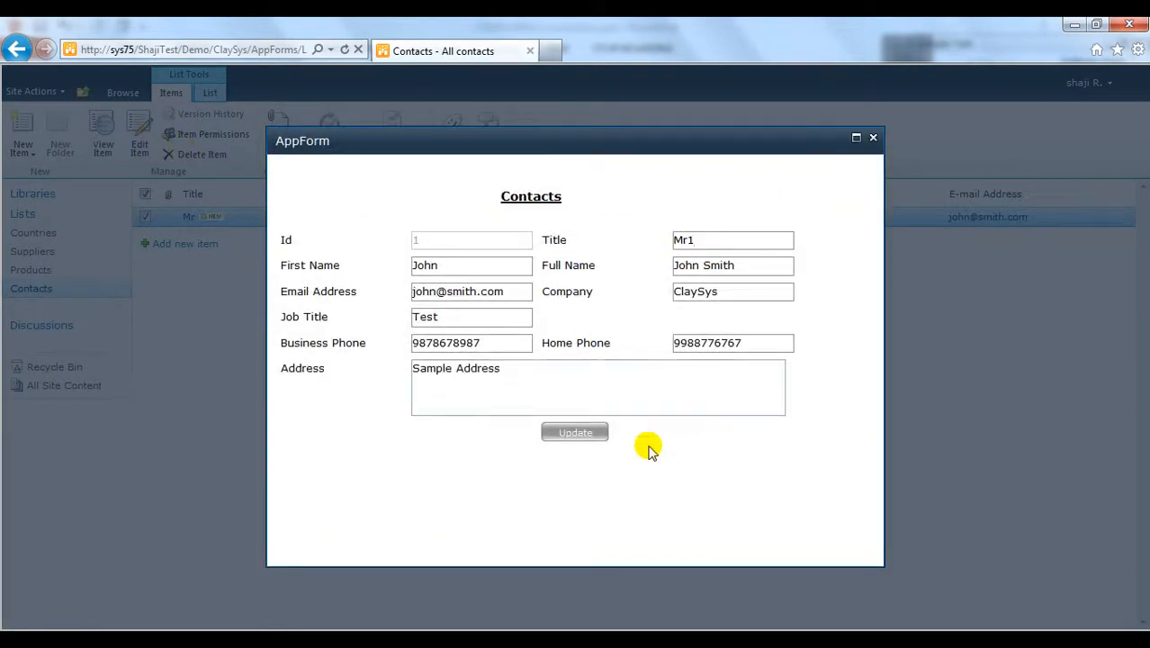
{"action": "left_click", "coordinate": [576, 433]}
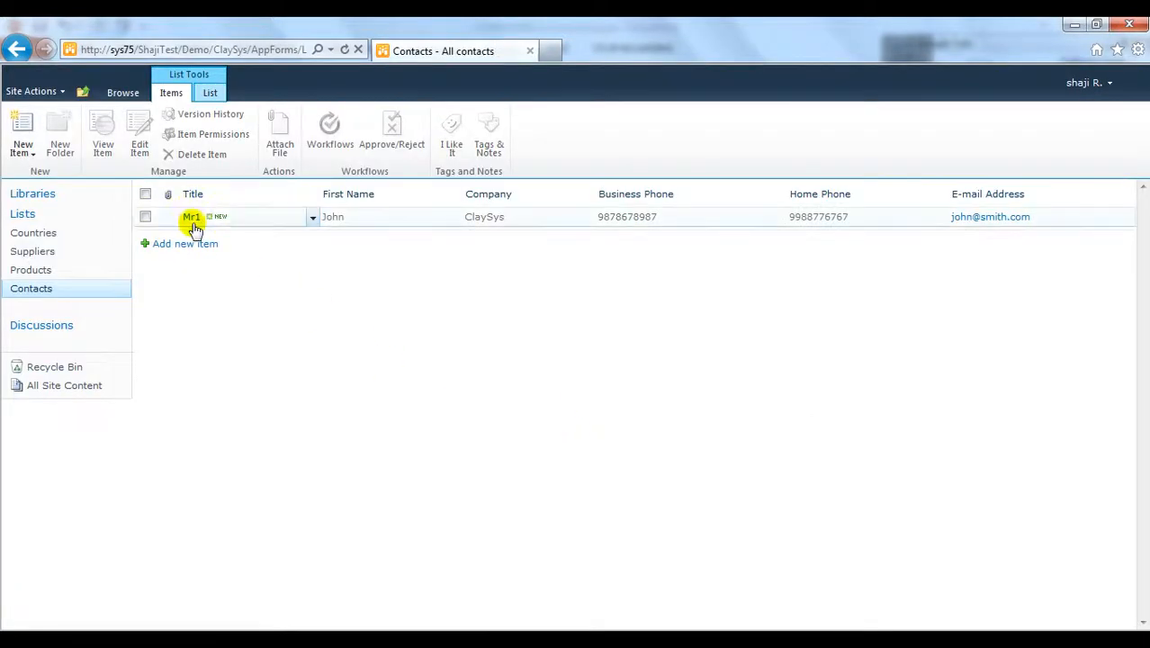
Step: Edit the contact again, revert Title to Mr, append 1 to First Name, and update
{"action": "left_click", "coordinate": [144, 216]}
{"action": "left_click", "coordinate": [139, 146]}
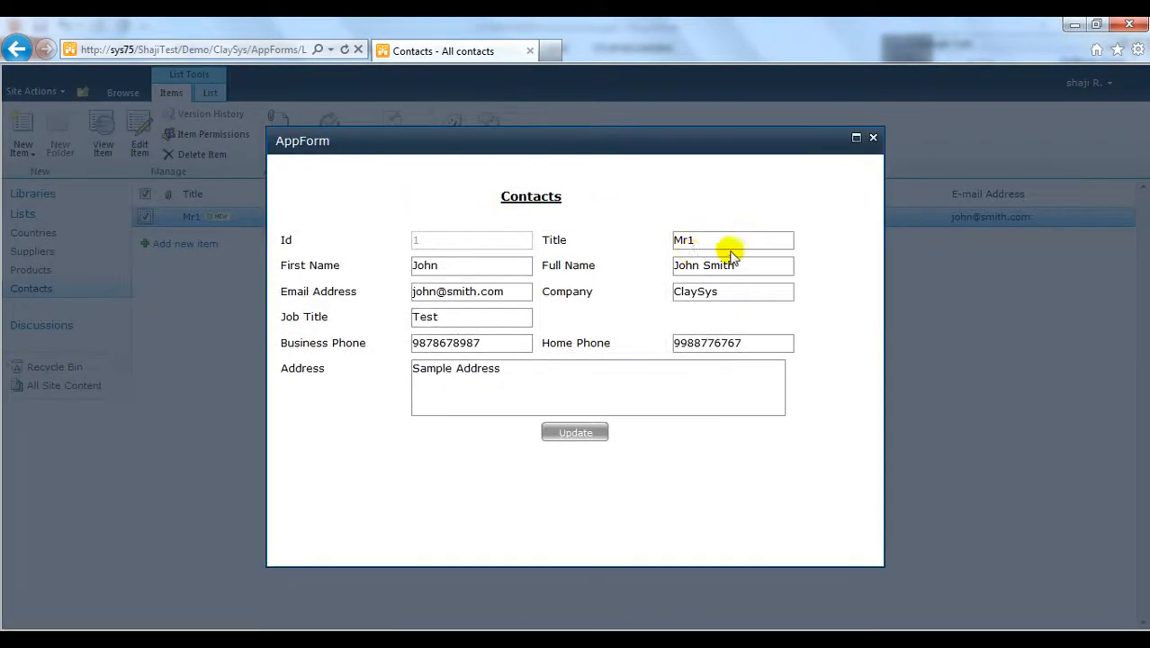
{"action": "left_click", "coordinate": [738, 243]}
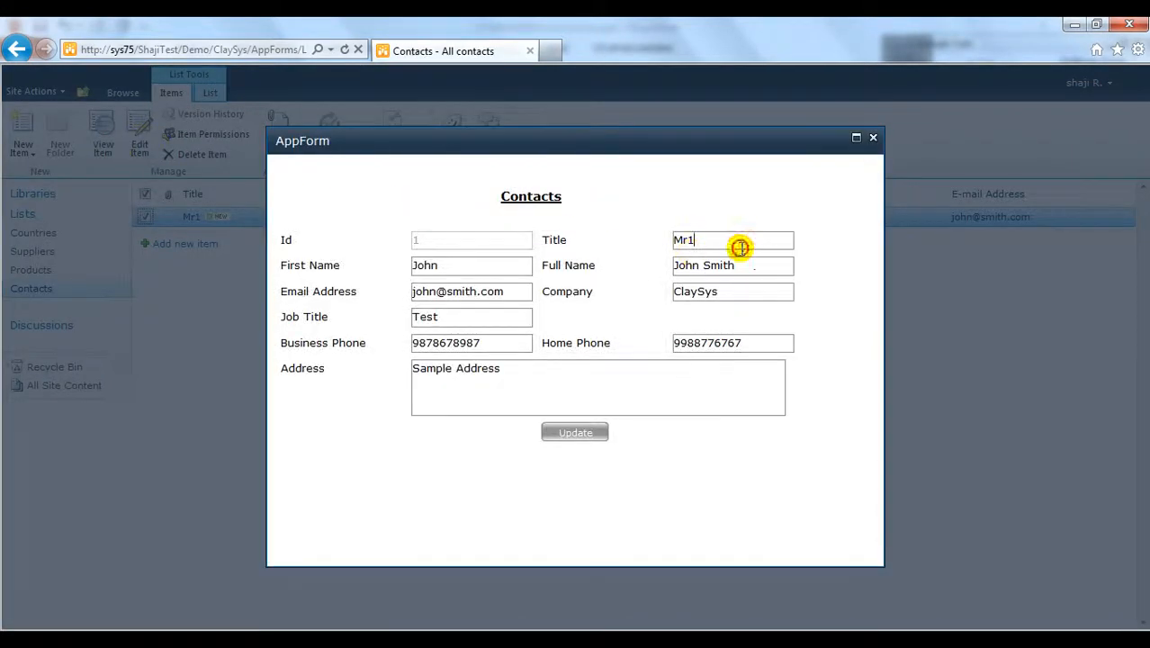
{"action": "key", "text": "BackSpace"}
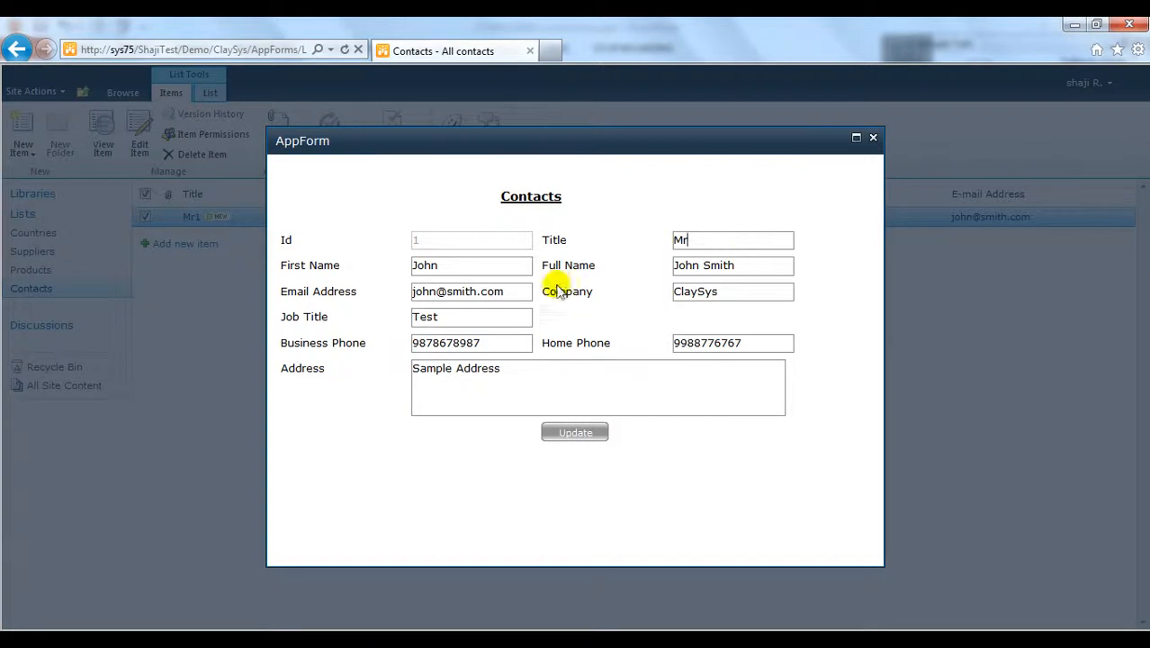
{"action": "left_click", "coordinate": [495, 266]}
{"action": "type", "text": "1"}
{"action": "left_click", "coordinate": [567, 432]}
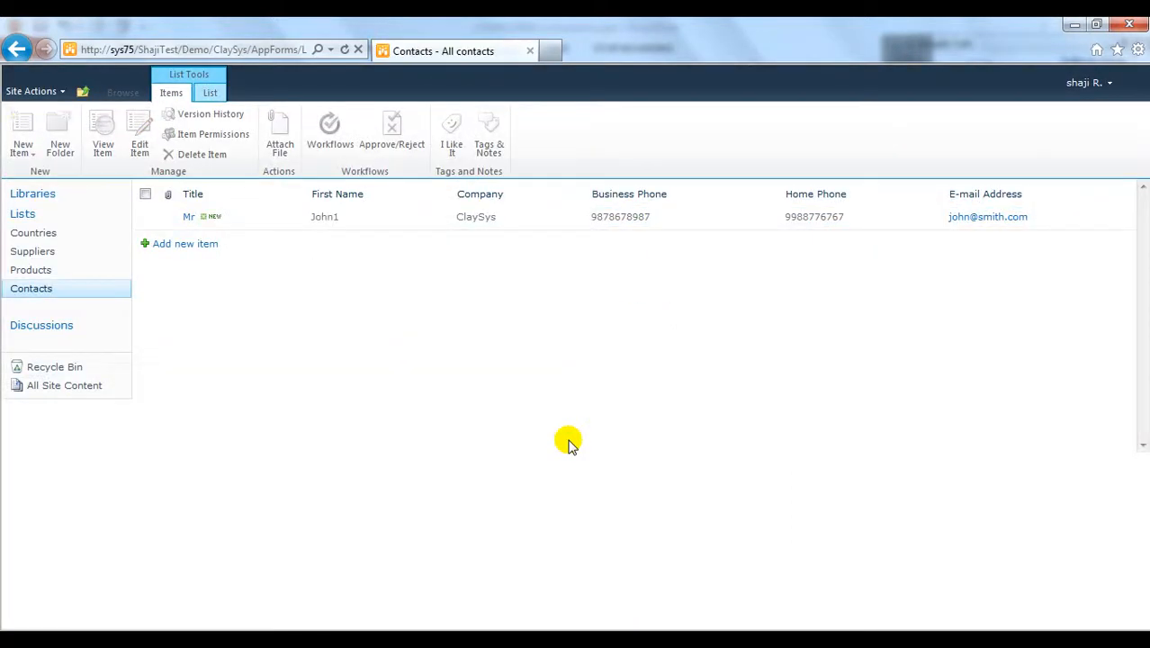
Step: Start a new contact, trigger validation by saving it empty, then enter title Mr
{"action": "left_click", "coordinate": [190, 244]}
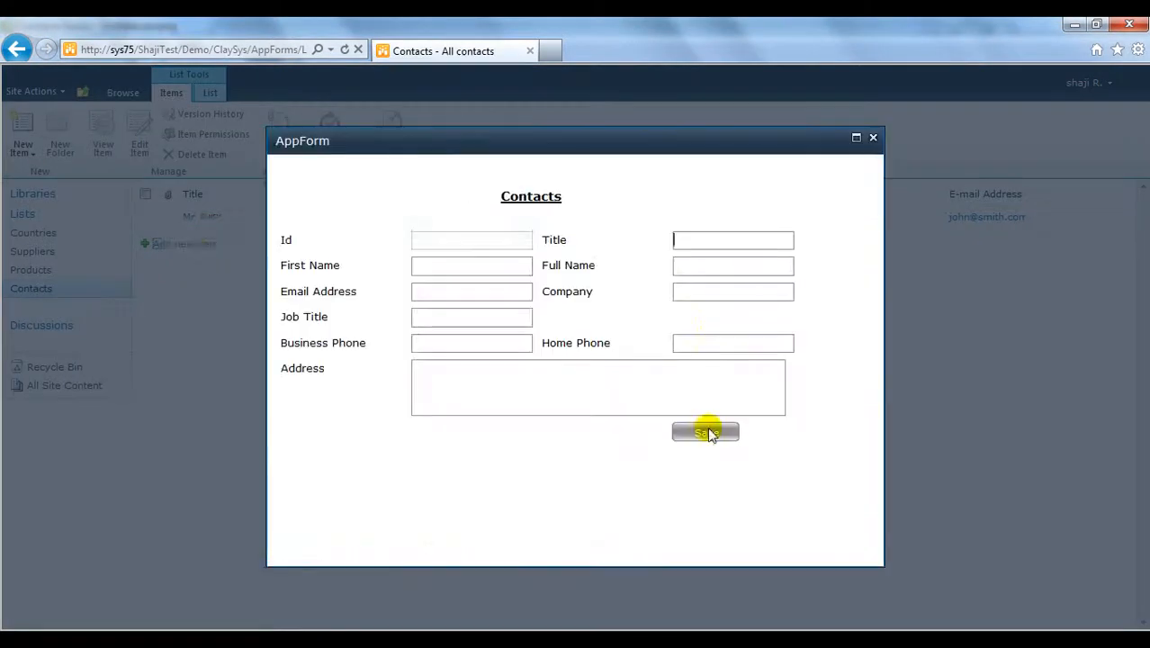
{"action": "left_click", "coordinate": [707, 432]}
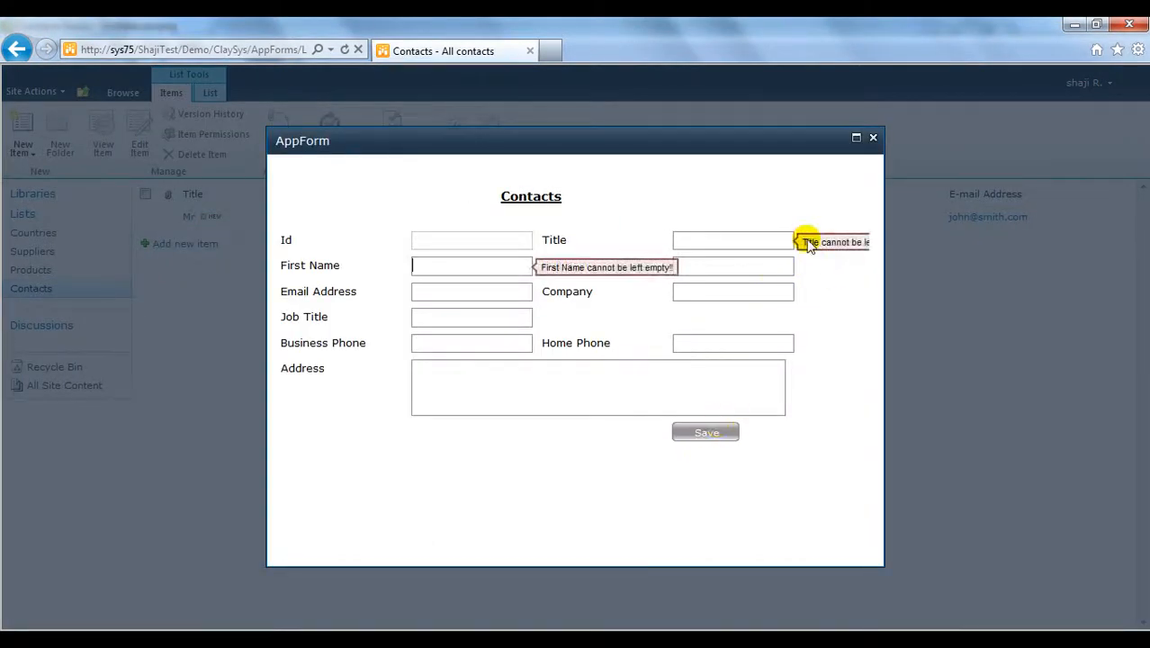
{"action": "left_click", "coordinate": [713, 236]}
{"action": "type", "text": "Mr"}
Step: Fill in the contact's first name and e-mail address, then save the second contact
{"action": "key", "text": "Tab"}
{"action": "type", "text": "Dan"}
{"action": "key", "text": "Tab"}
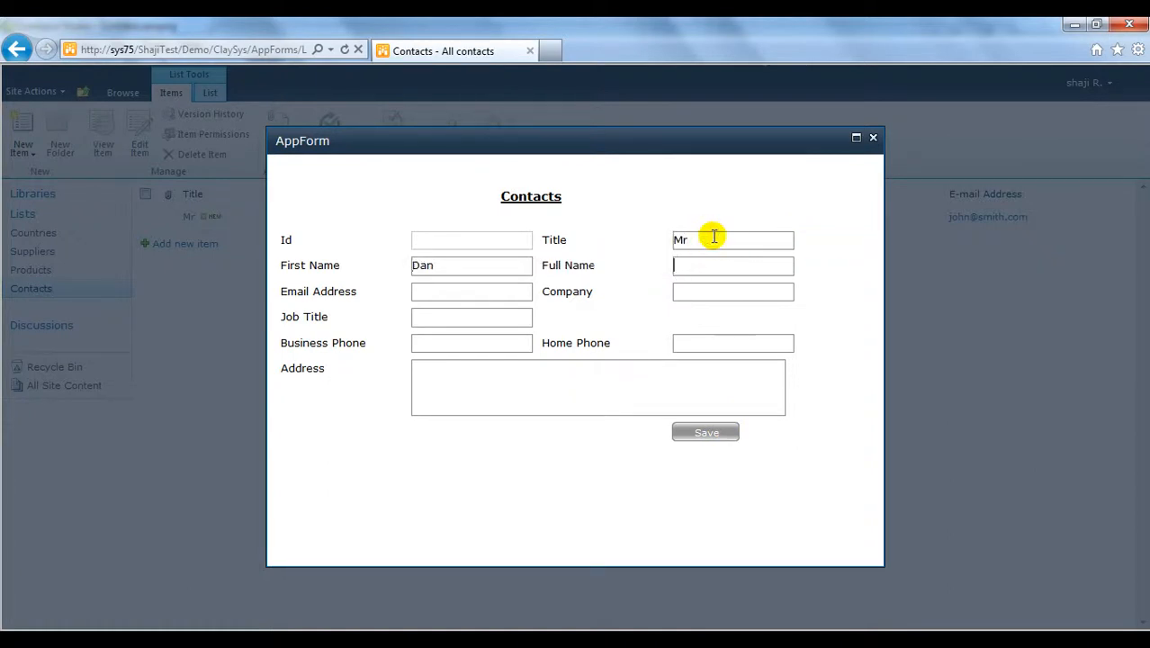
{"action": "type", "text": "Ve"}
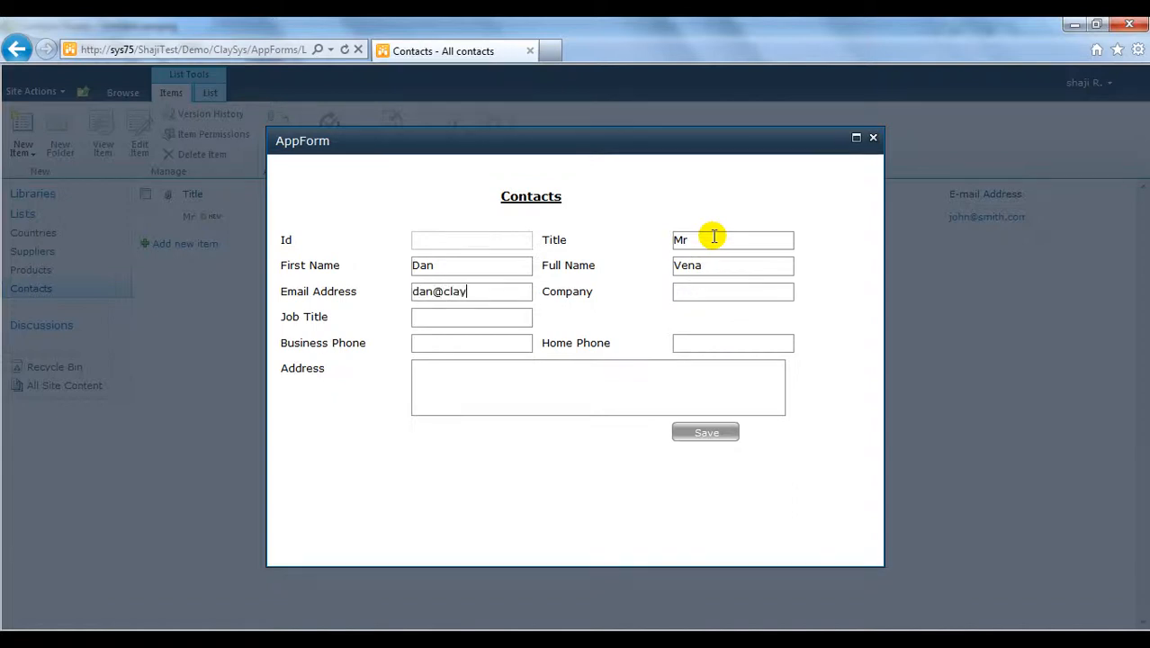
{"action": "left_click", "coordinate": [701, 431]}
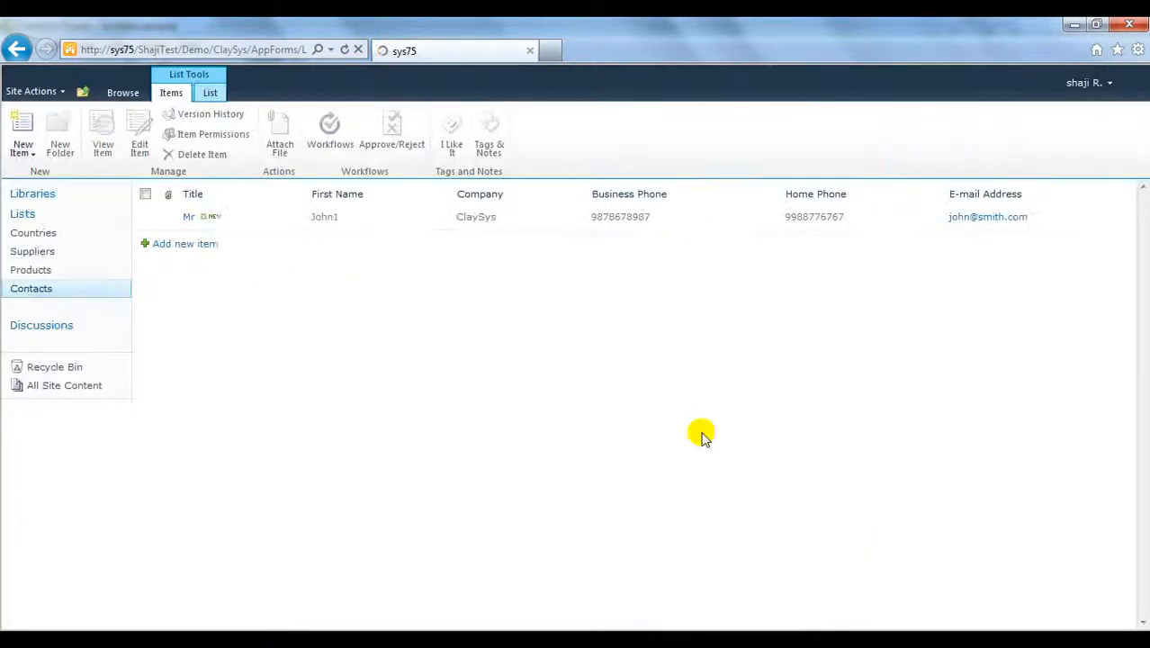